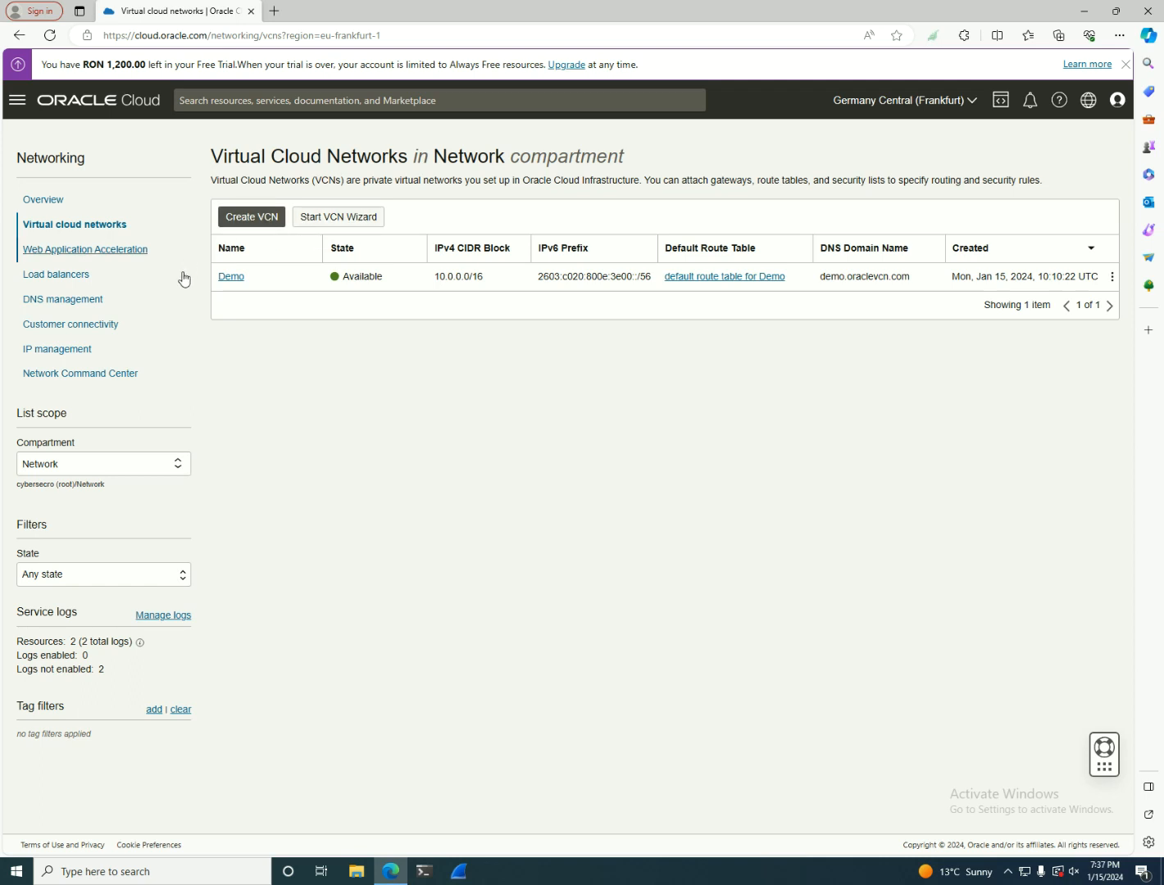
# Step: Go to the console home page and open the pinned Virtual cloud networks page
pyautogui.click(20, 103)
pyautogui.click(19, 103)
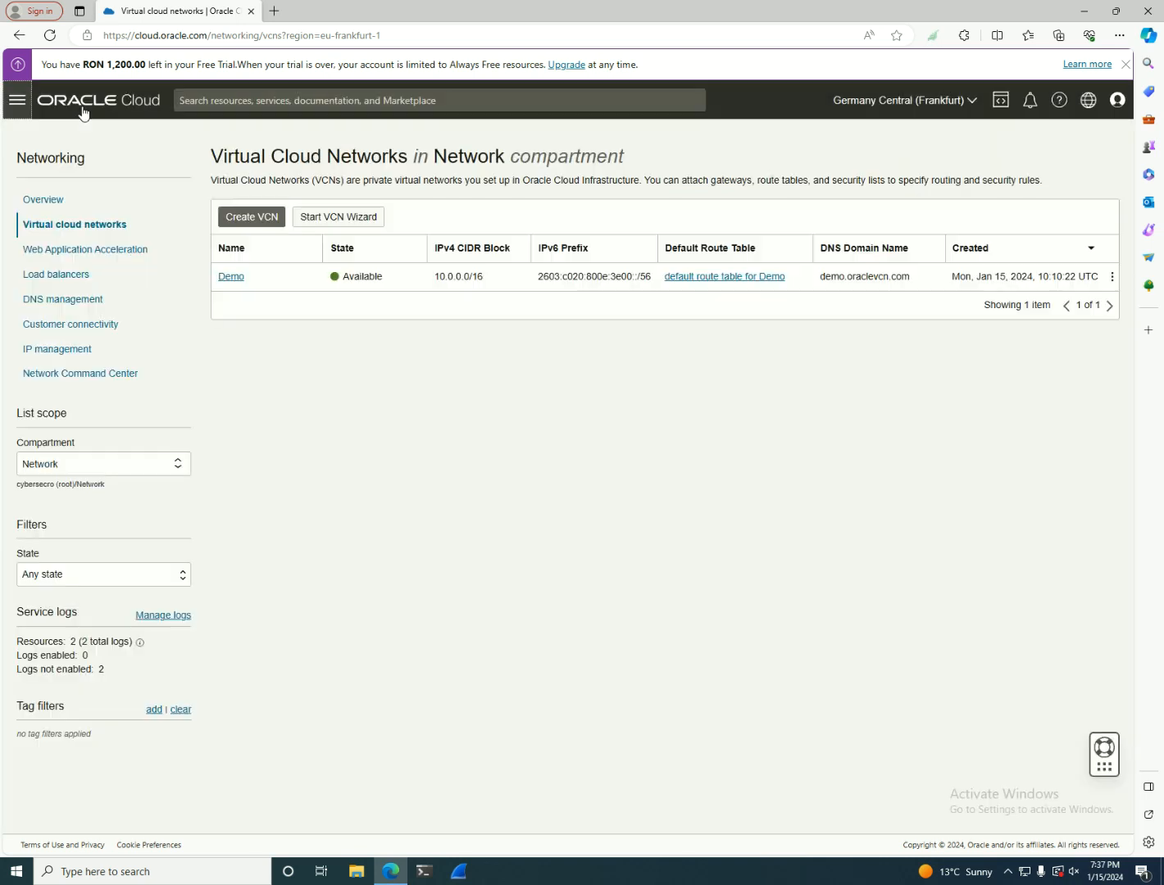
pyautogui.click(98, 100)
pyautogui.moveTo(213, 188); pyautogui.dragTo(111, 185)
pyautogui.click(270, 188)
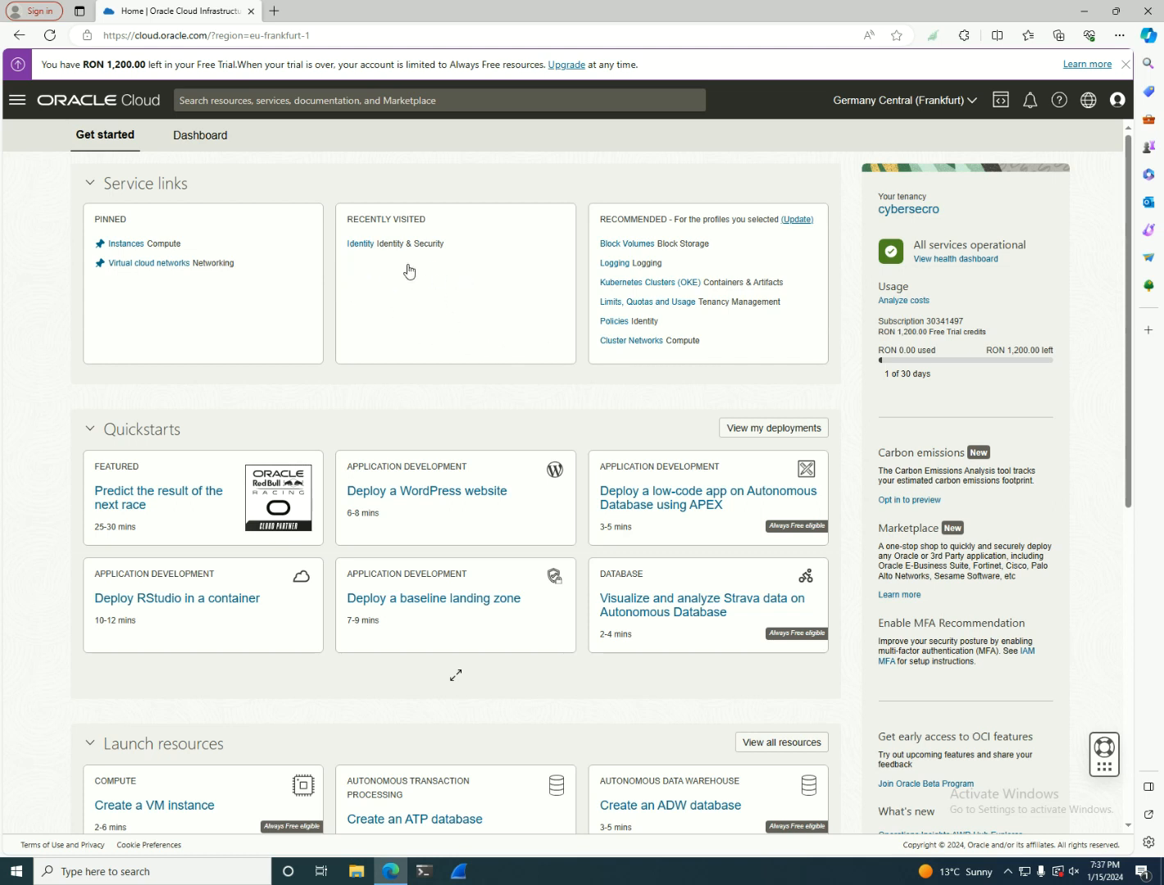
pyautogui.click(123, 264)
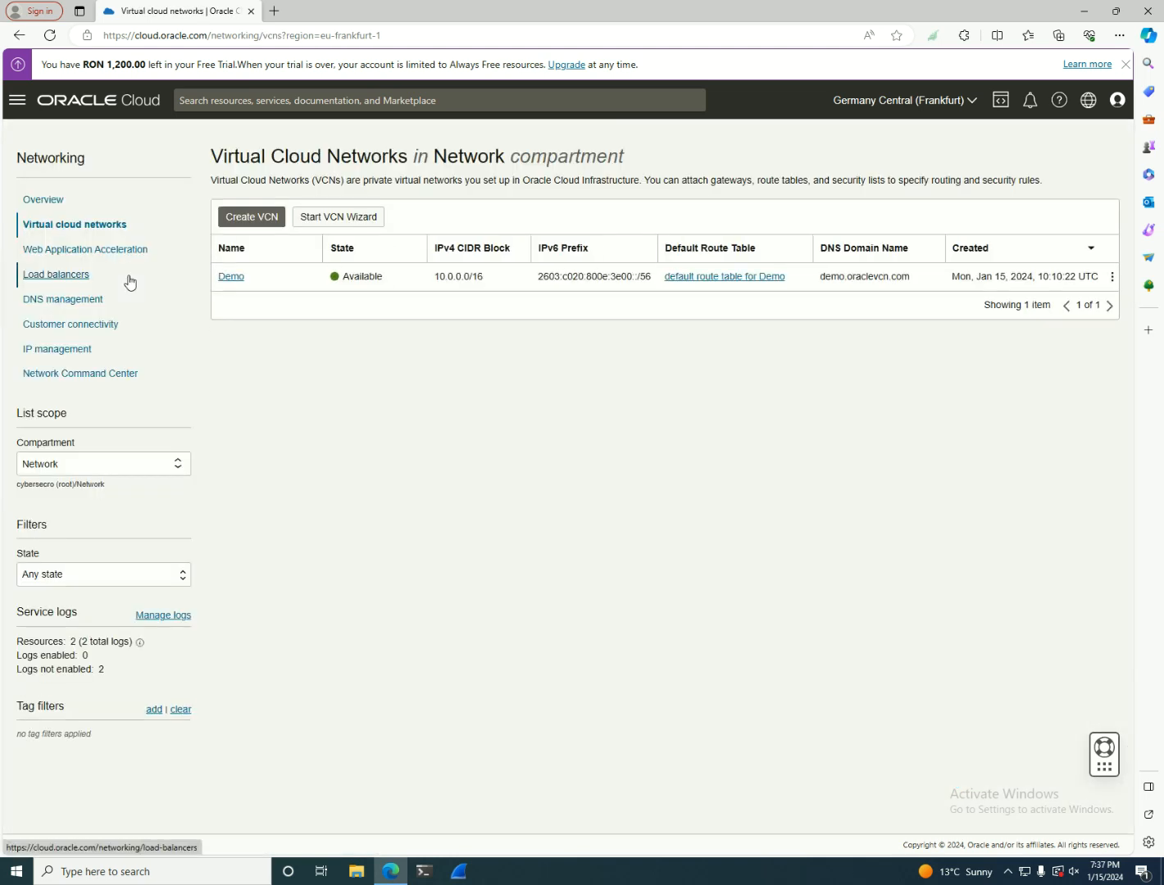
# Step: Start creating a virtual cloud network in the Network compartment and name it Demo2
pyautogui.click(255, 219)
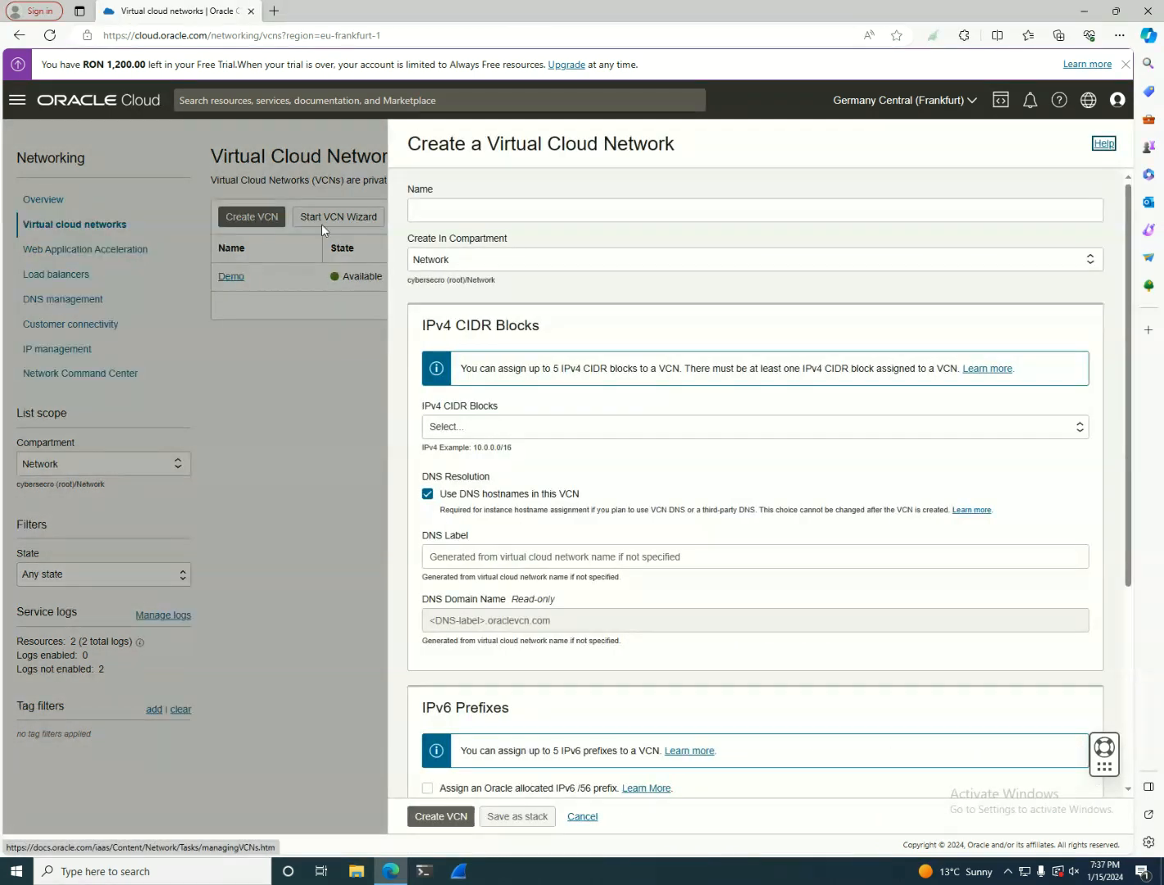
pyautogui.click(457, 202)
pyautogui.write('Demo2')
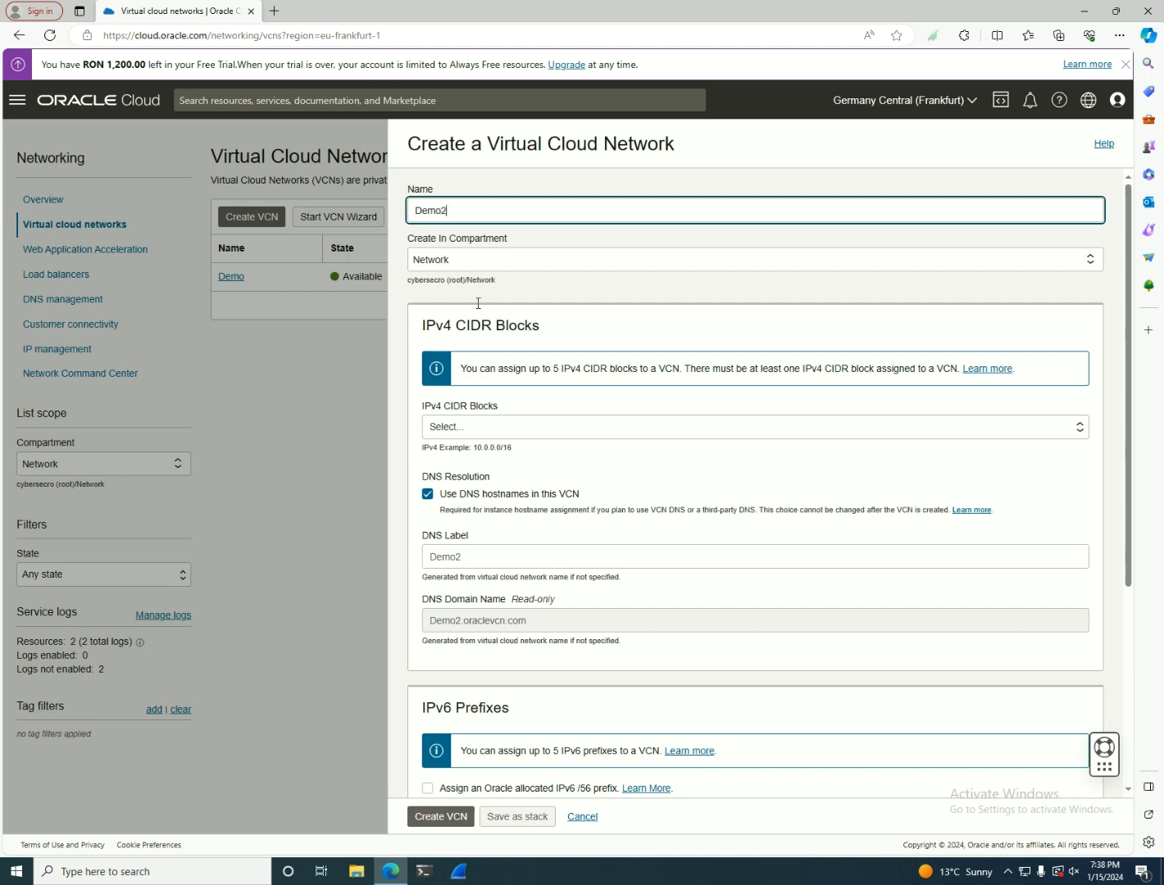
# Step: Try to enter 10.1.0.0/16 as the new network's IPv4 CIDR block
pyautogui.click(526, 426)
pyautogui.click(518, 432)
pyautogui.write('1')
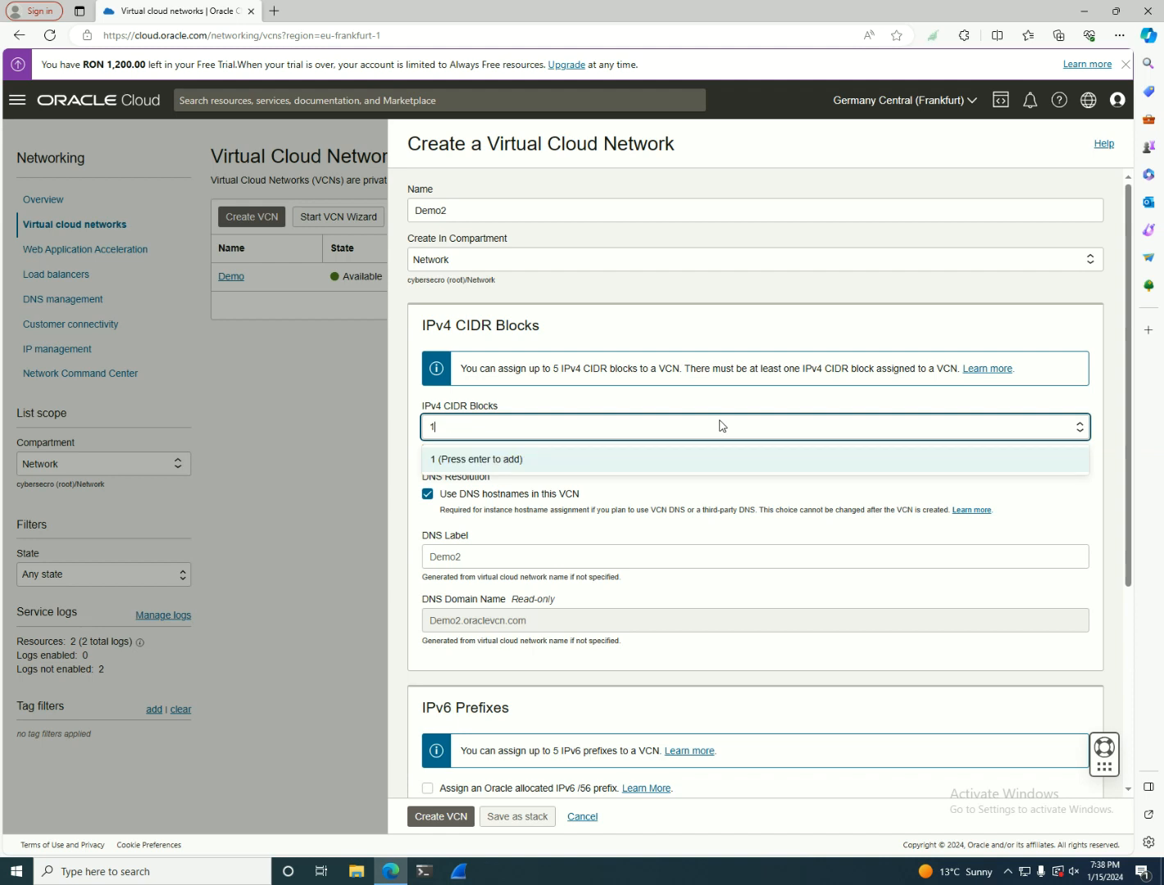
pyautogui.write('0.1.0.0/16')
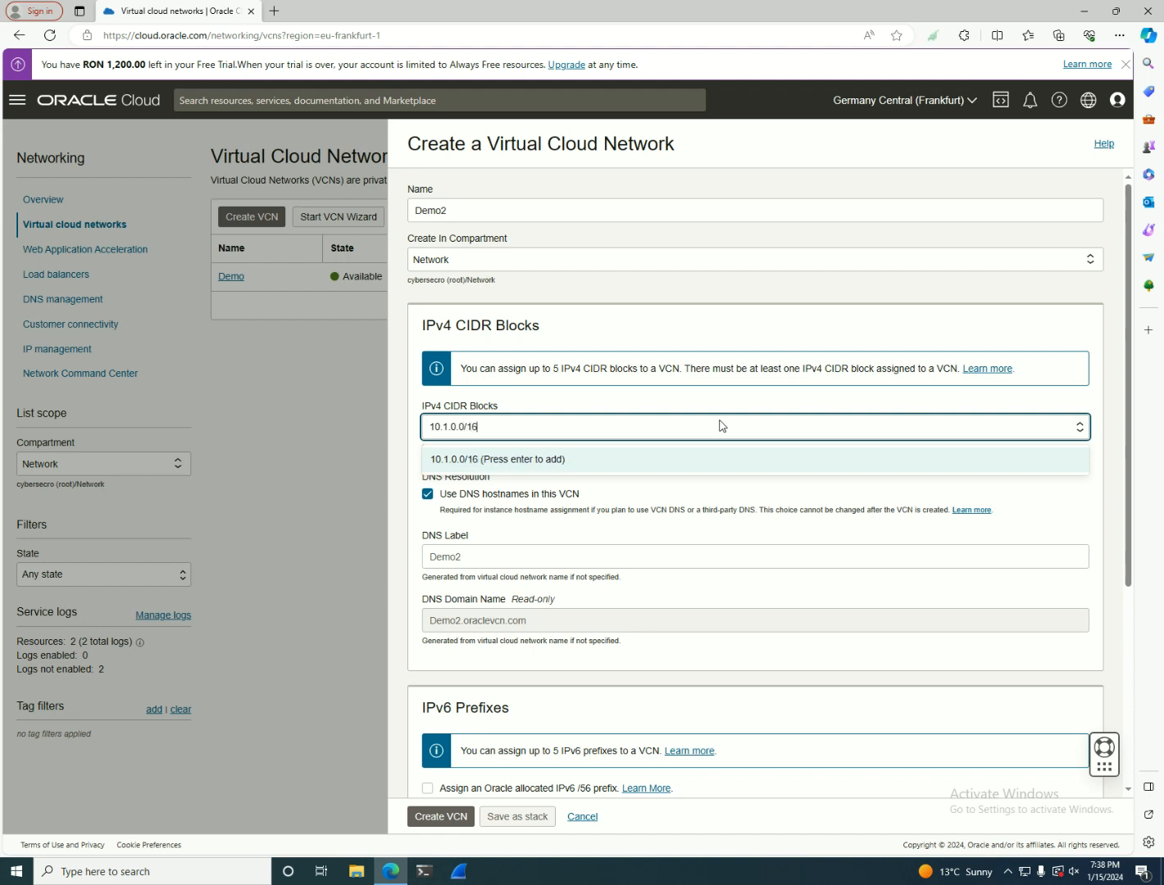
pyautogui.press('Tab')
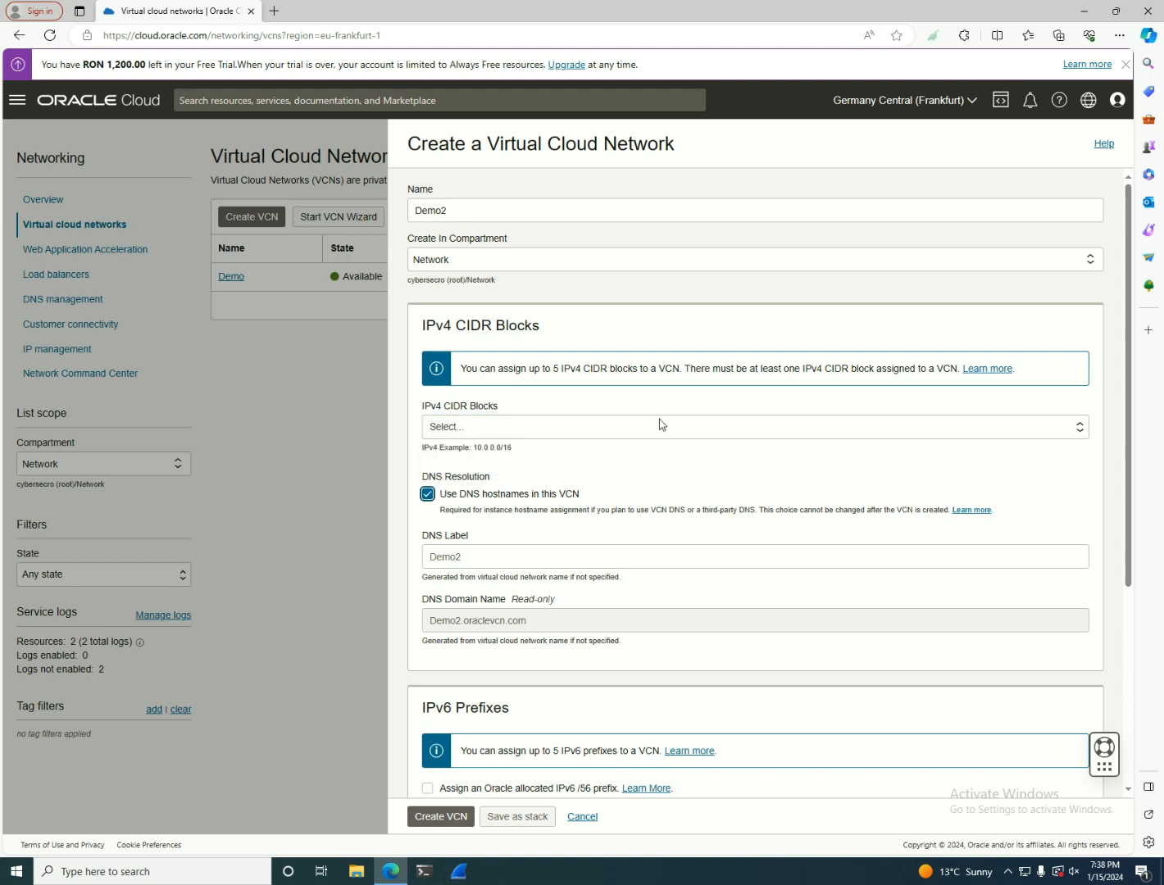
# Step: Add 10.1.0.0/16 to the new network's IPv4 CIDR blocks
pyautogui.click(493, 434)
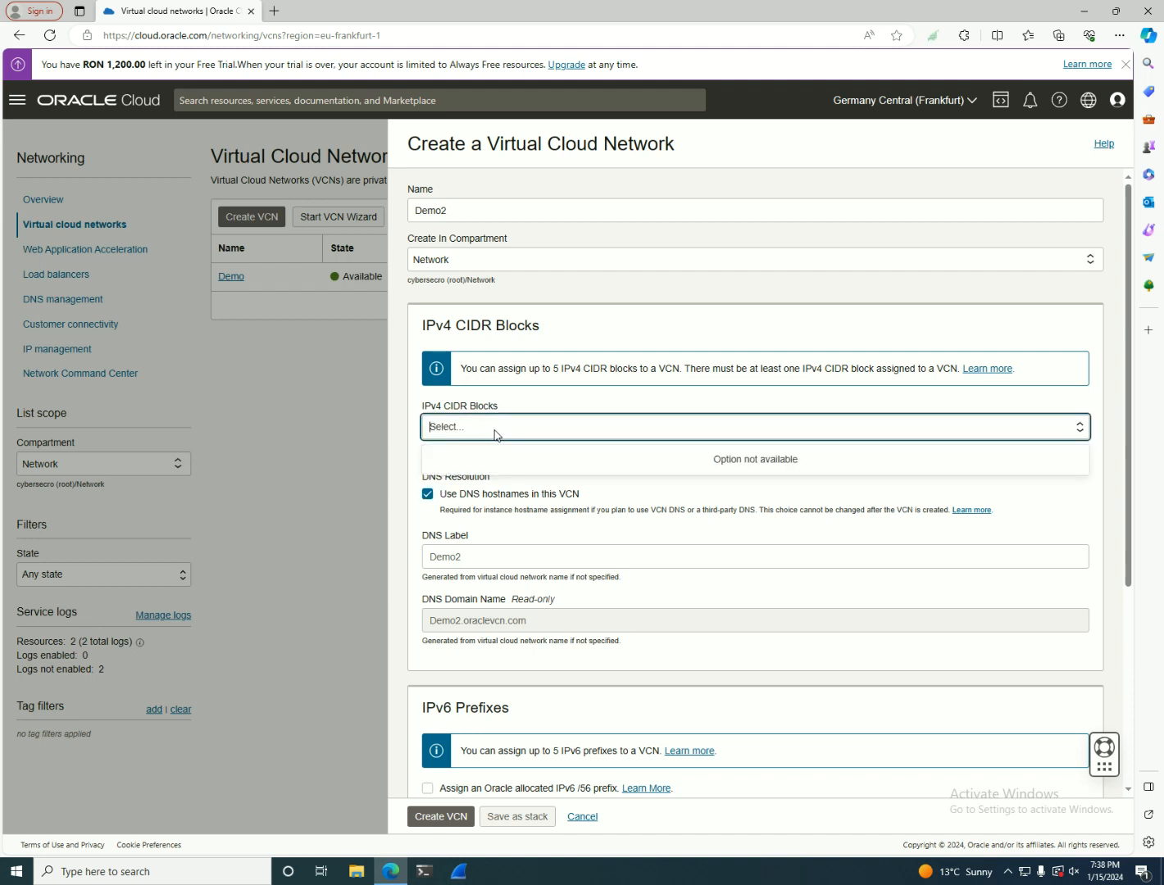
pyautogui.write('10.1.0.')
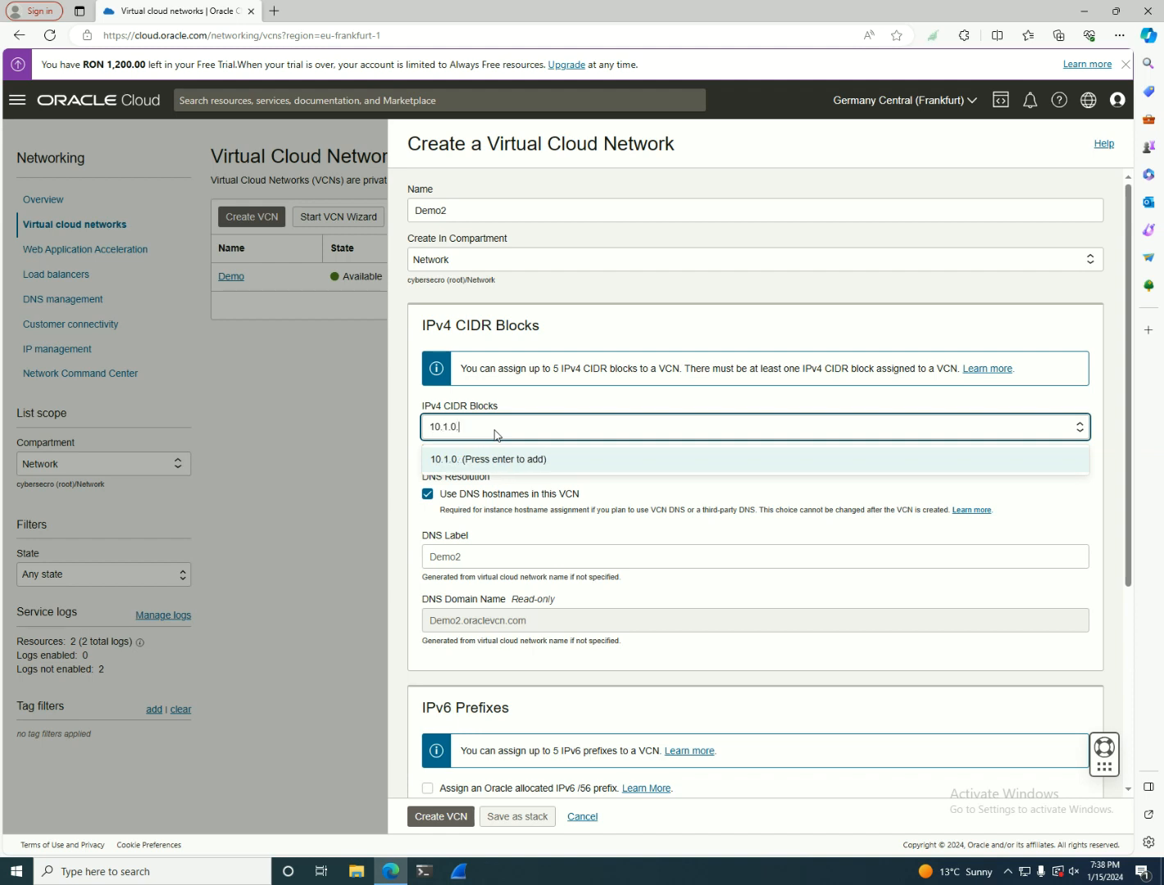
pyautogui.write('0/16')
pyautogui.press('Return')
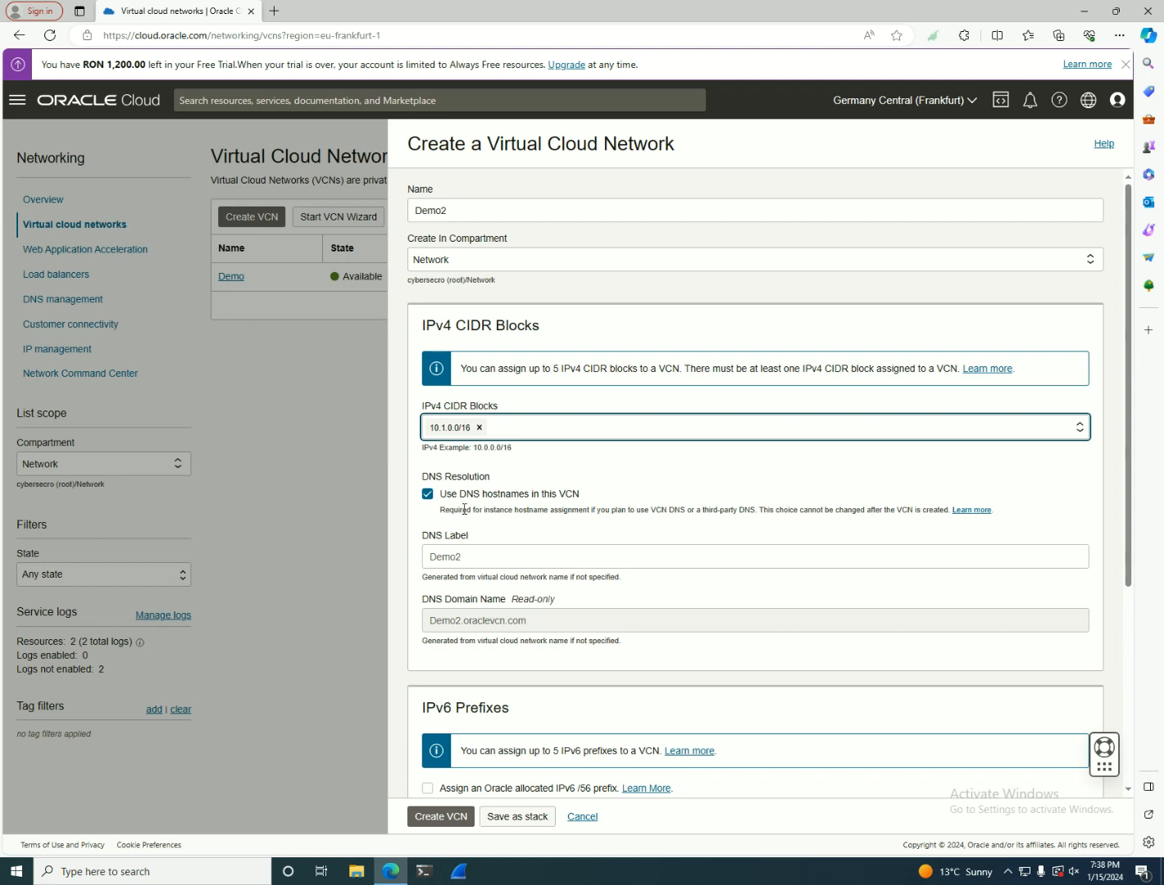
# Step: Create the Demo2 virtual cloud network without assigning any IPv6 prefixes
pyautogui.scroll(-1, 459, 517)
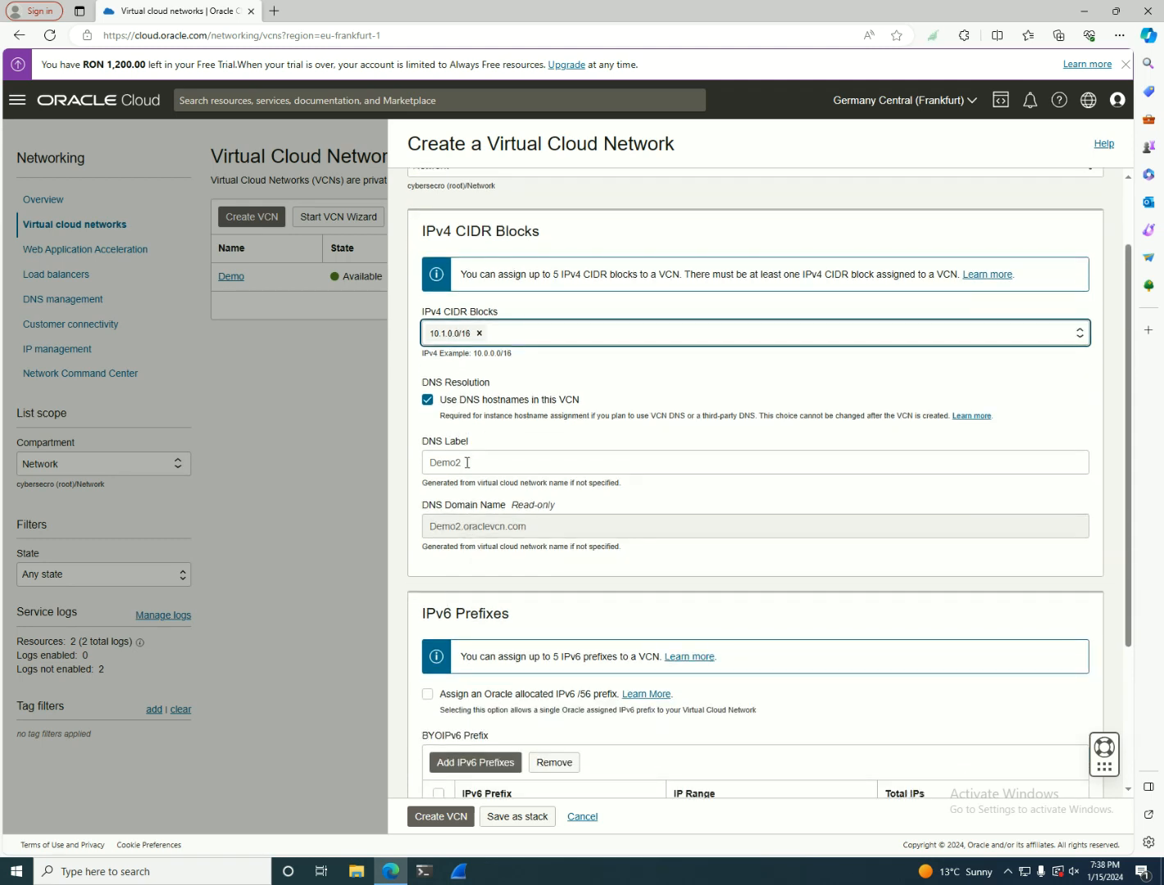
pyautogui.scroll(-2, 467, 462)
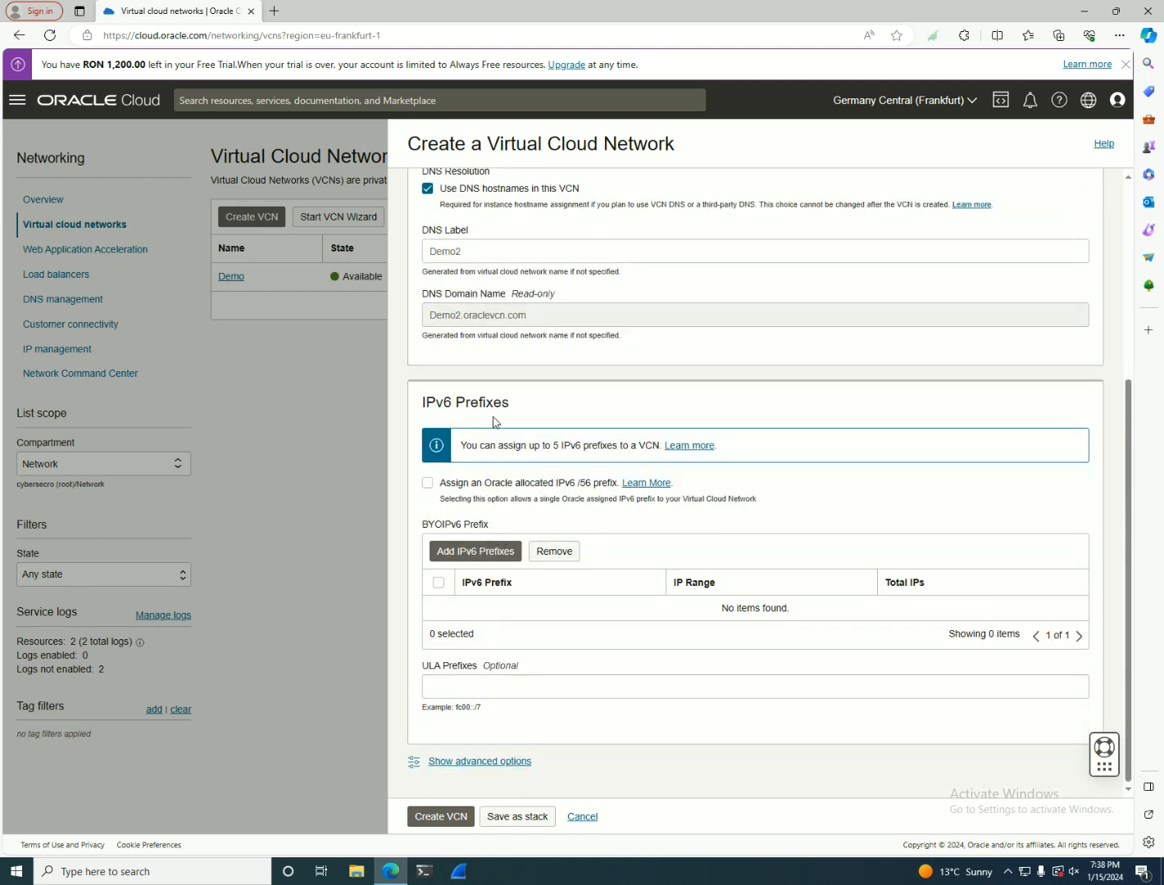
pyautogui.moveTo(517, 409); pyautogui.dragTo(422, 402)
pyautogui.click(572, 418)
pyautogui.click(437, 818)
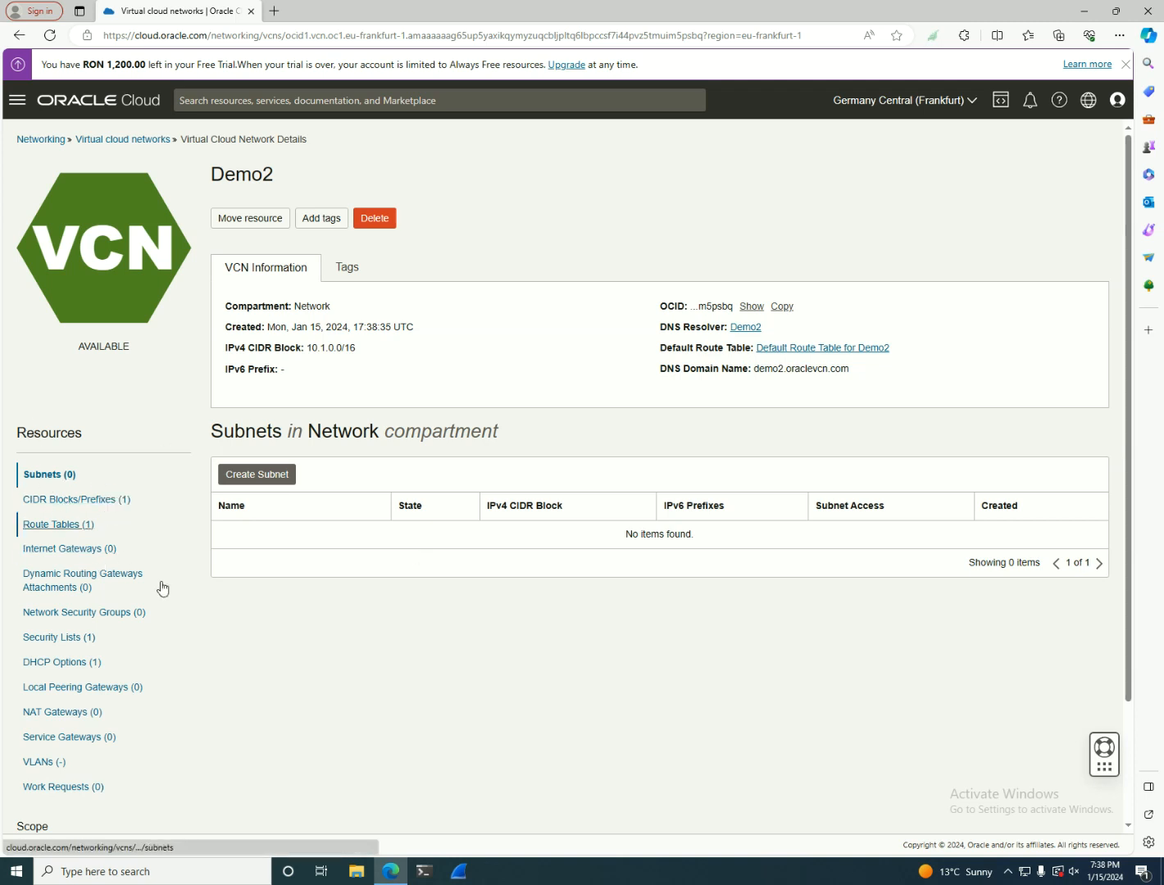
# Step: Examine Demo2's security lists, DHCP options, route tables, CIDR blocks and subnets, and highlight its IPv4 CIDR block
pyautogui.click(64, 642)
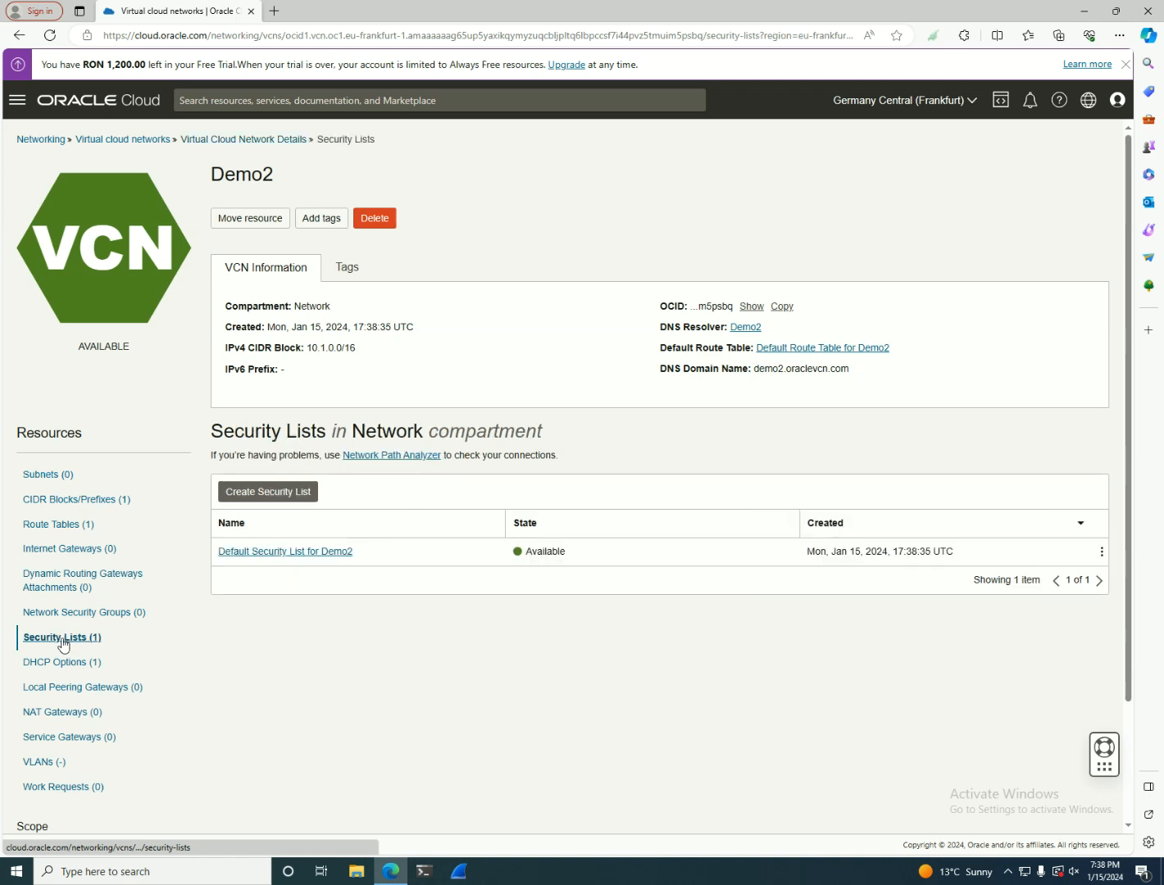
pyautogui.click(58, 662)
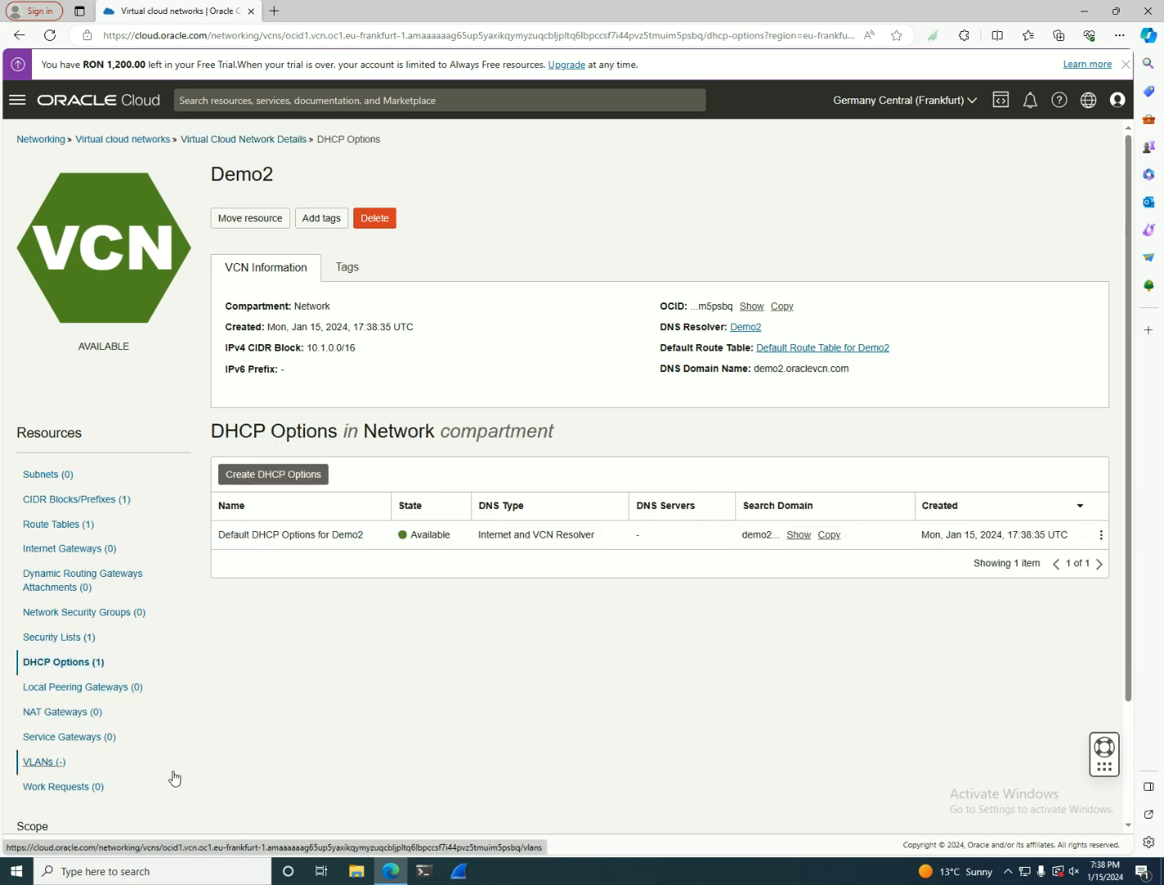
pyautogui.click(67, 525)
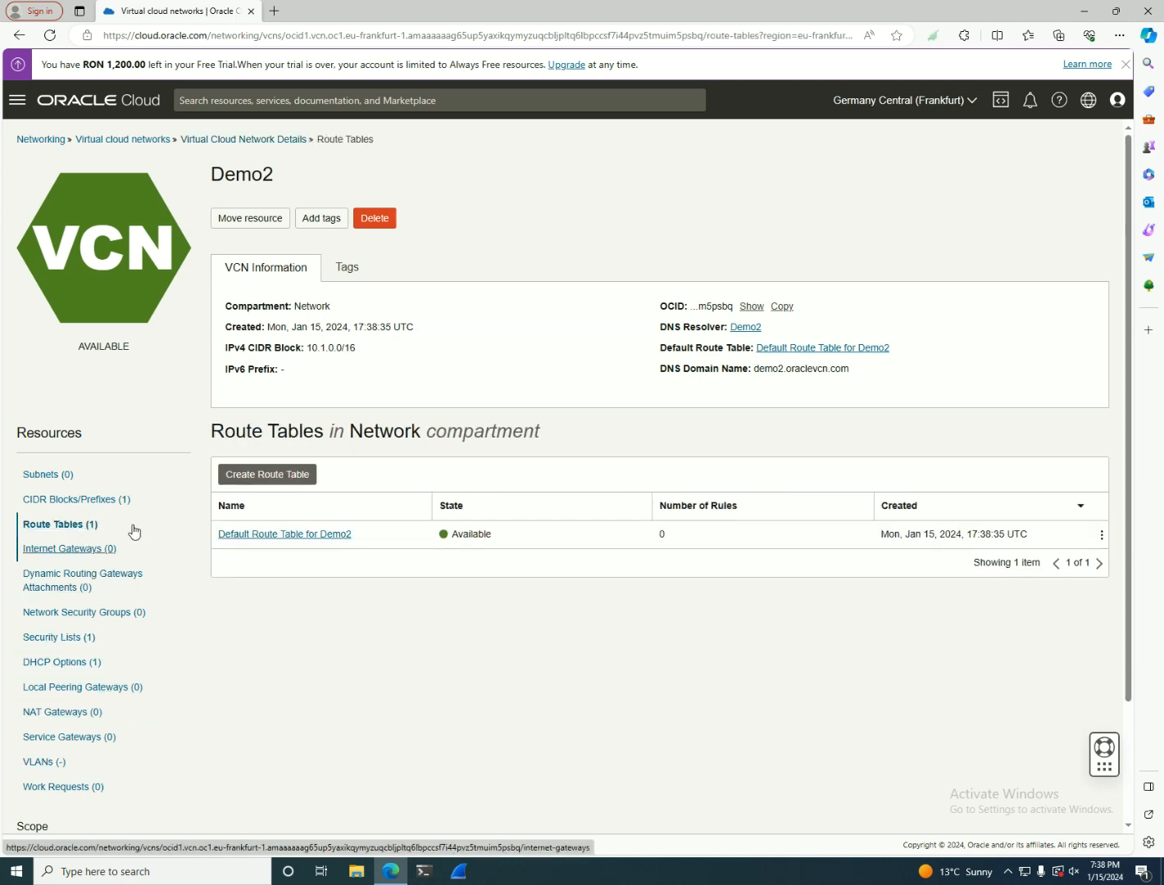
pyautogui.click(111, 499)
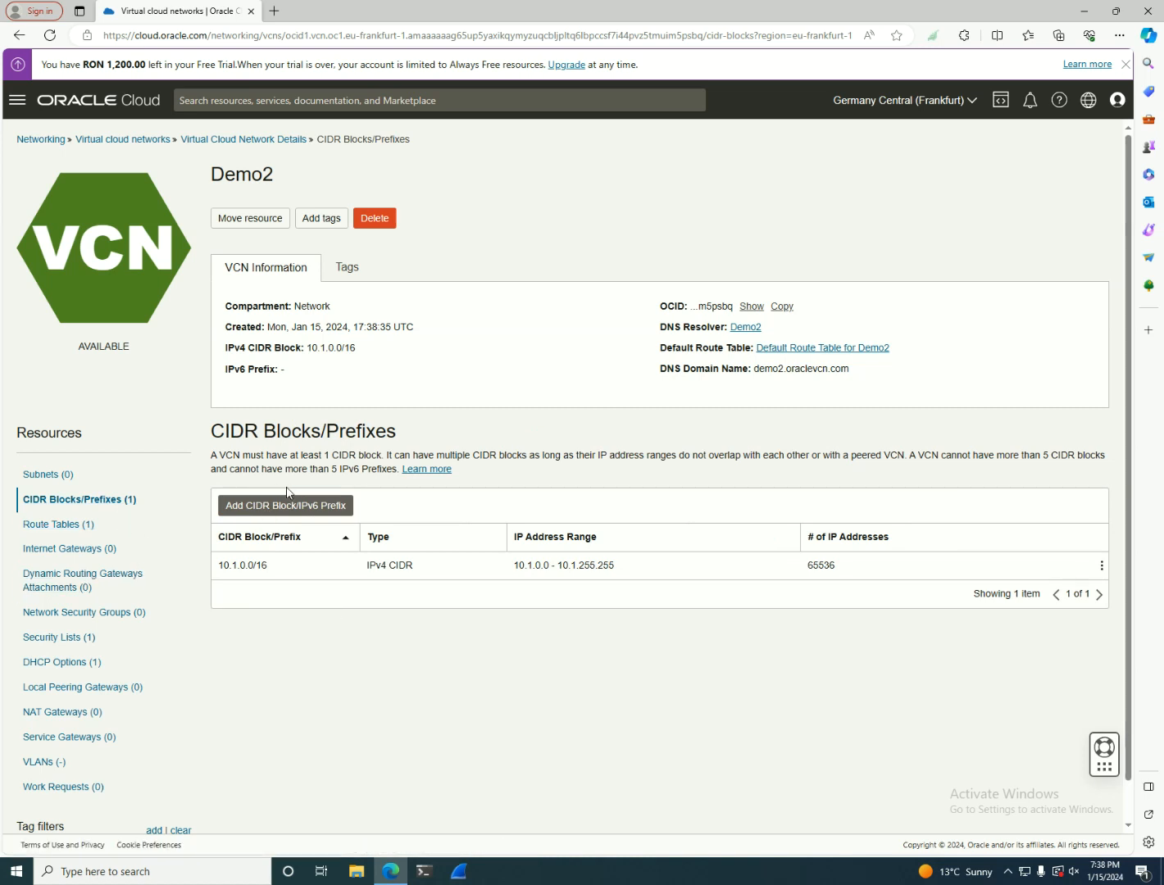
pyautogui.click(104, 473)
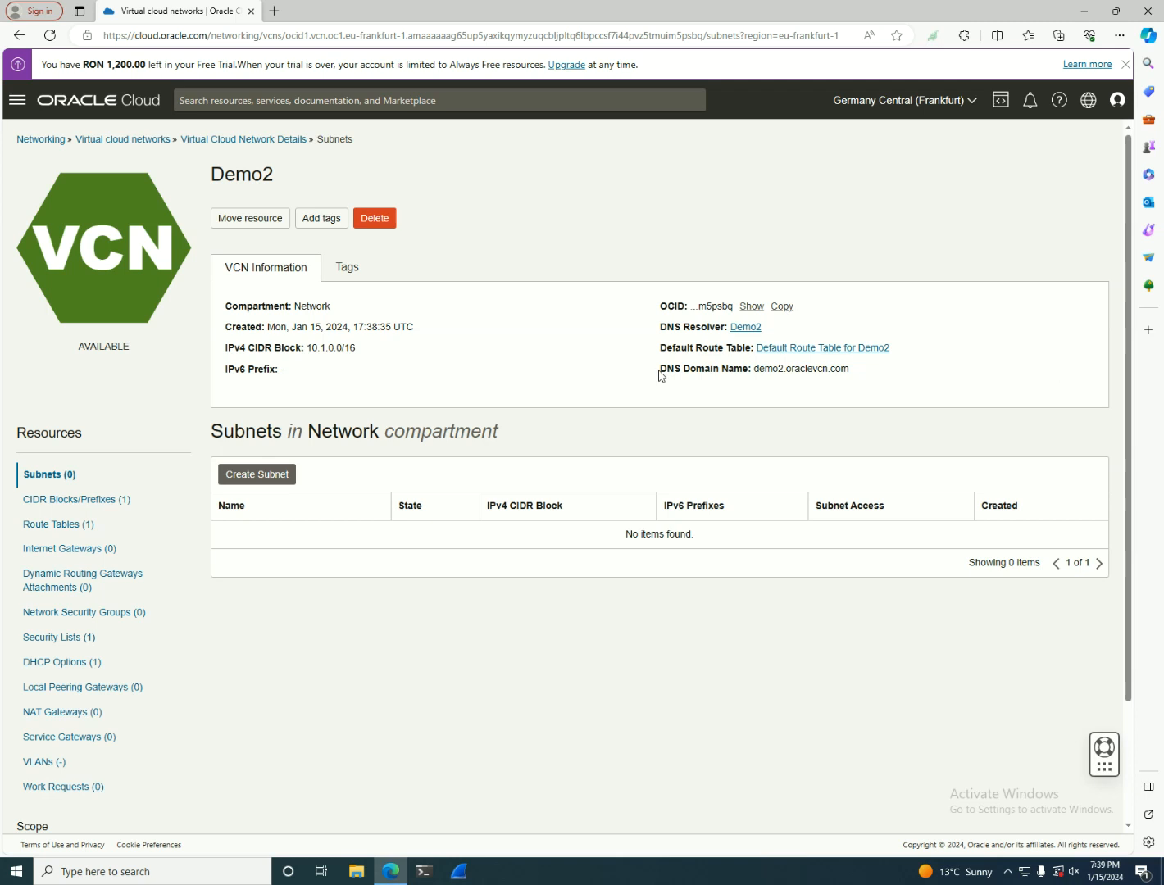
pyautogui.moveTo(362, 348); pyautogui.dragTo(301, 343)
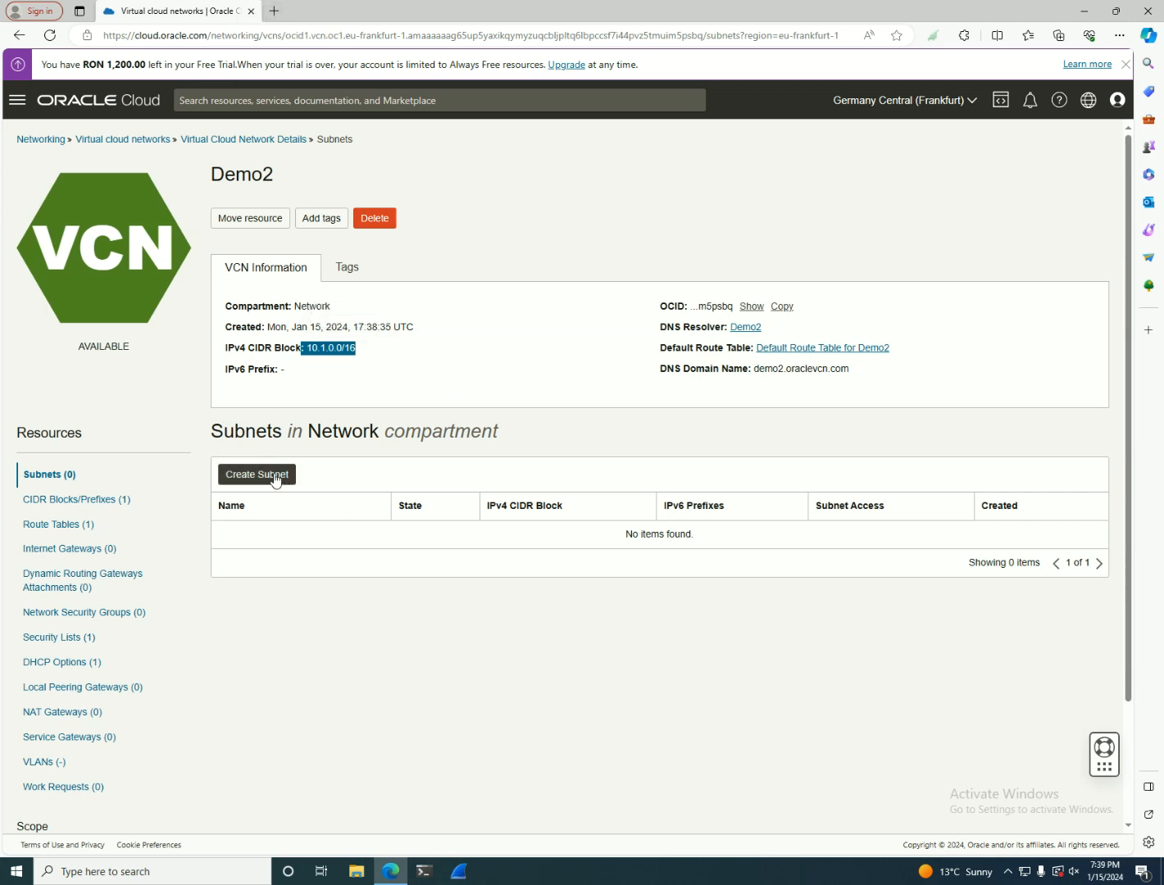
# Step: Search the web for a subnet calculator in a new browser tab
pyautogui.click(274, 11)
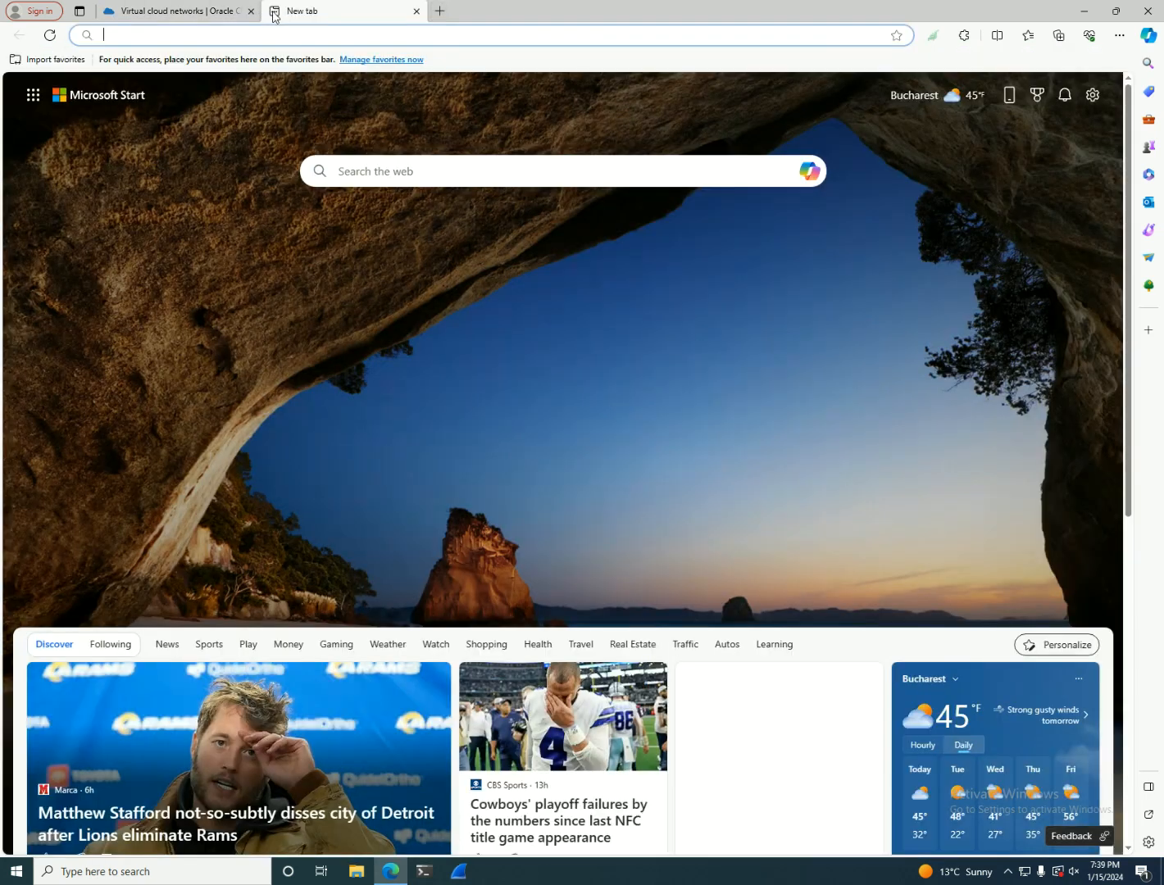
pyautogui.write('google')
pyautogui.press('Return')
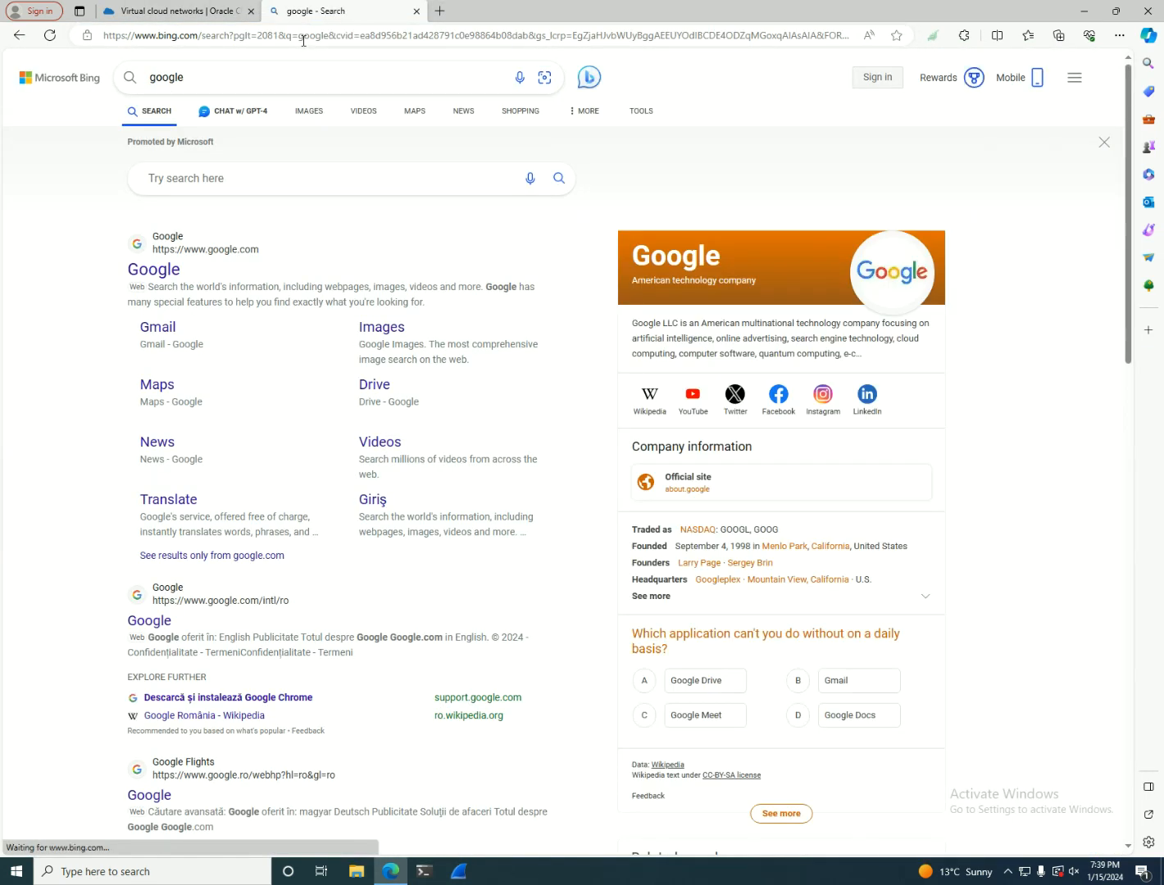
pyautogui.click(280, 173)
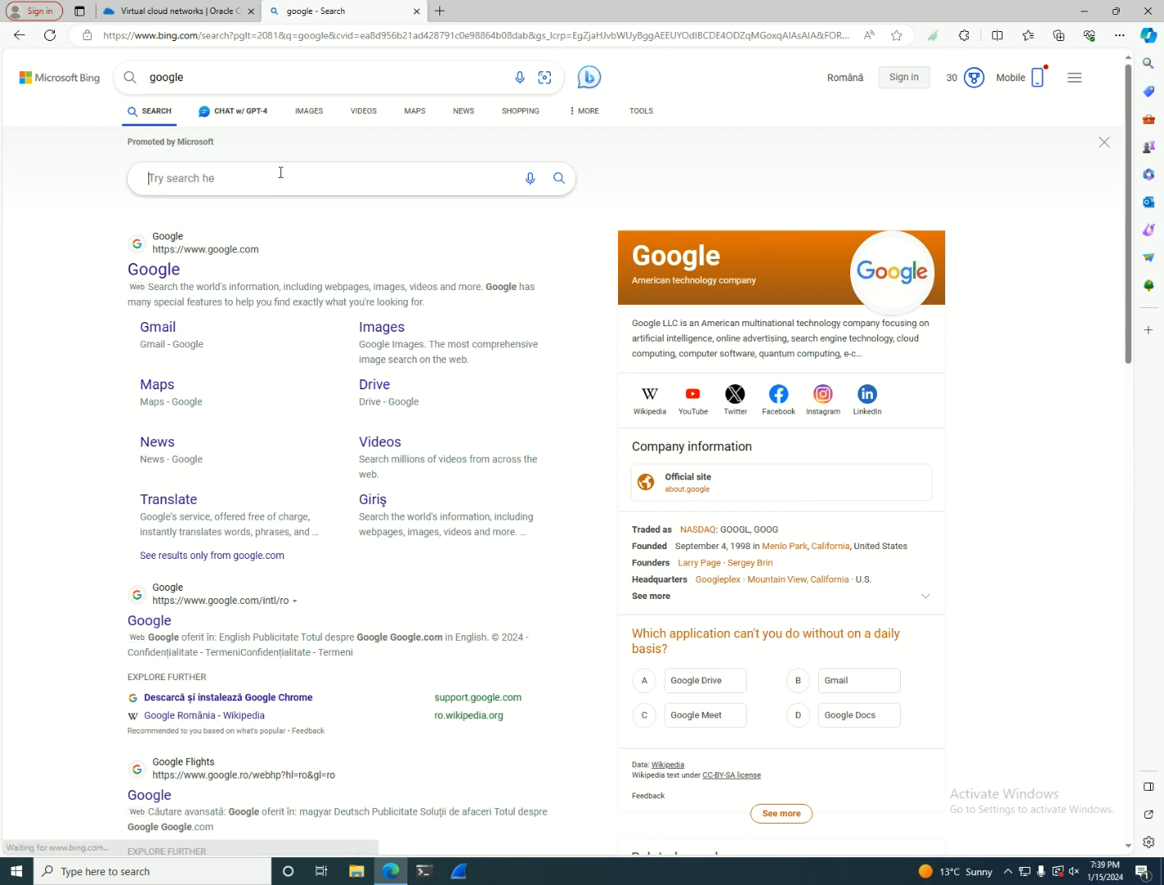
pyautogui.write('sunet')
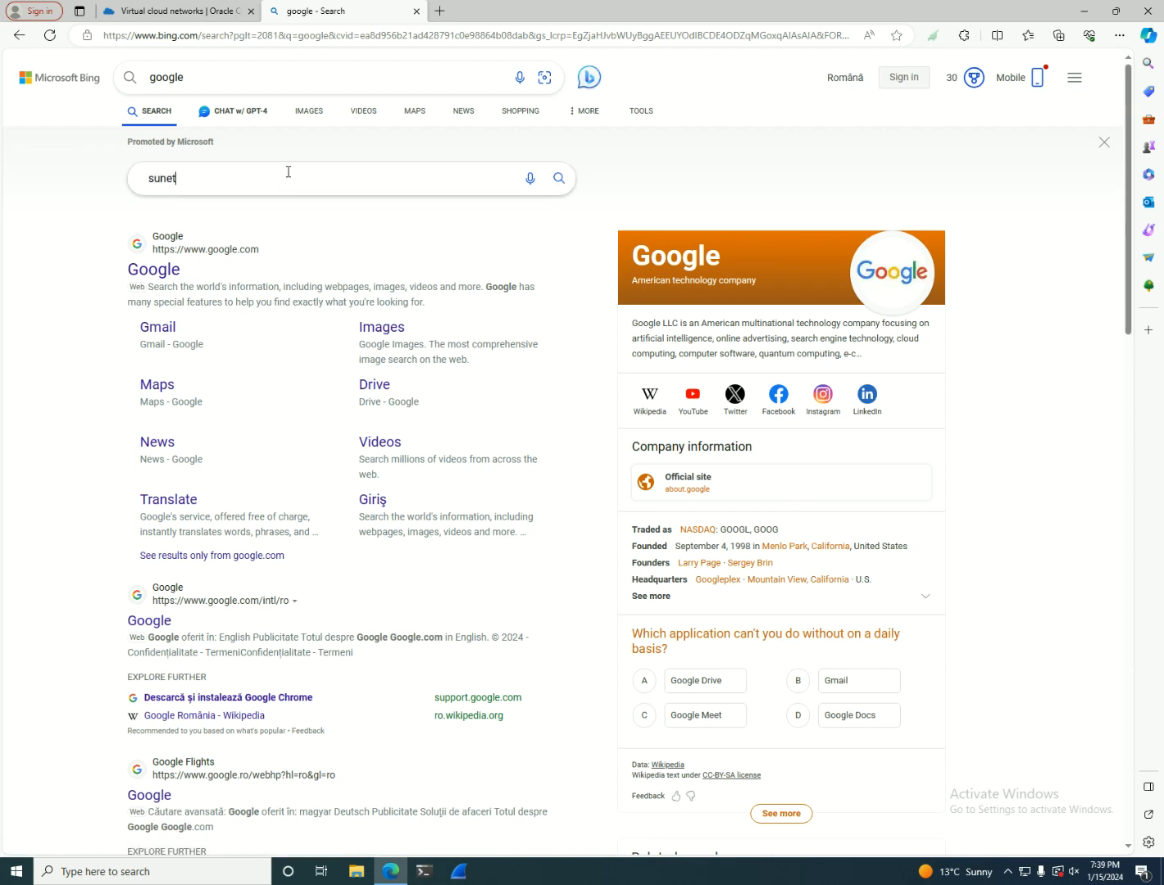
pyautogui.write('nmet')
pyautogui.press('BackSpace')
pyautogui.press('BackSpace')
pyautogui.write('et calcu')
pyautogui.press('Return')
# Step: Open the Calculator.net IP Subnet Calculator result in a new tab and switch to it
pyautogui.rightClick(214, 209)
pyautogui.click(245, 215)
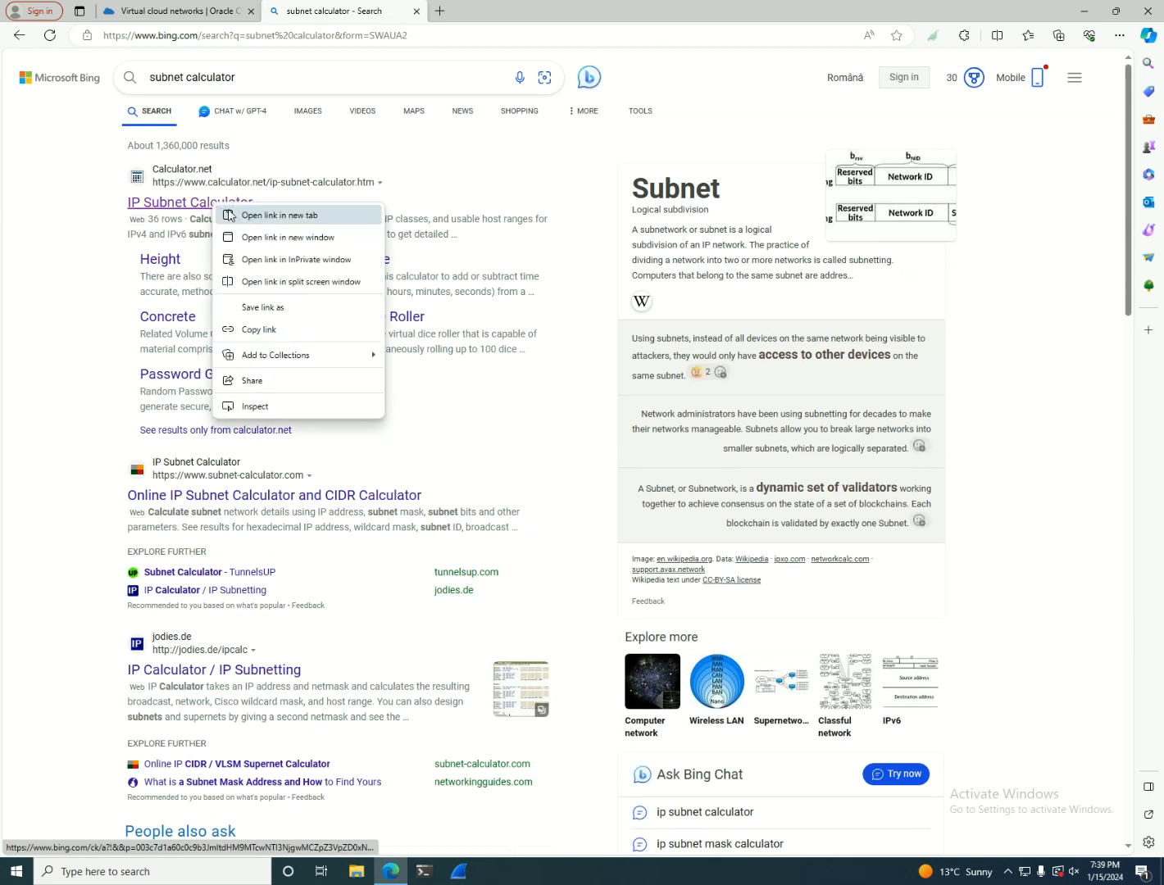
pyautogui.click(469, 13)
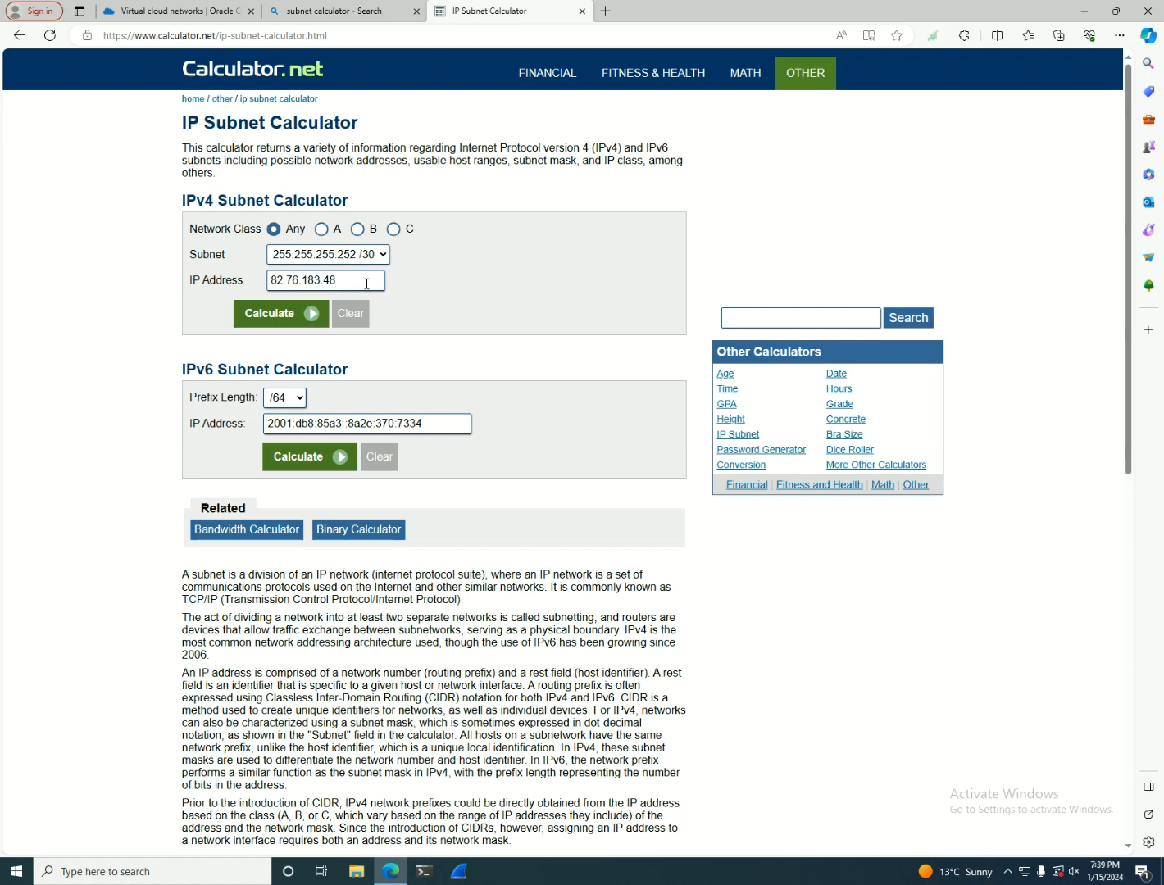
# Step: Set the IPv4 subnet calculator's IP address to 10.0.0.0 with network class Any
pyautogui.doubleClick(371, 277)
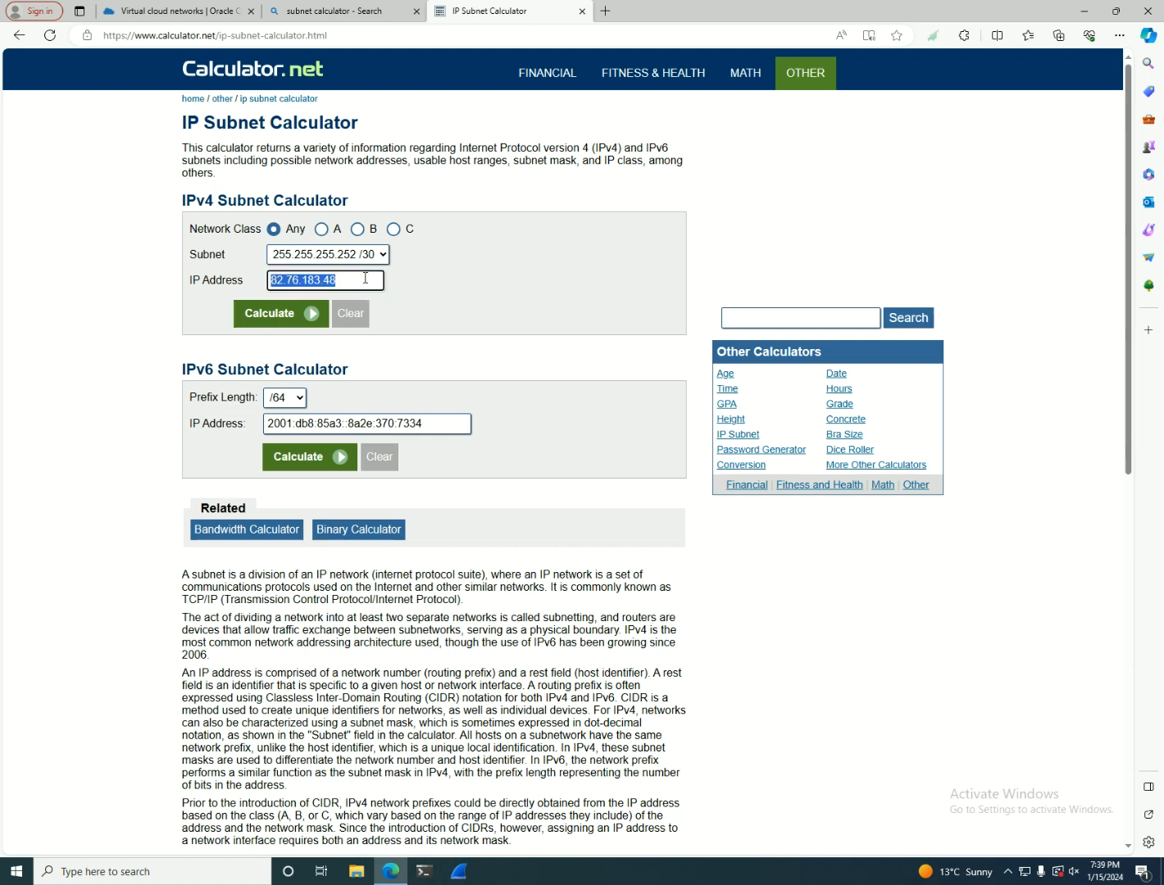
pyautogui.press('BackSpace')
pyautogui.click(320, 227)
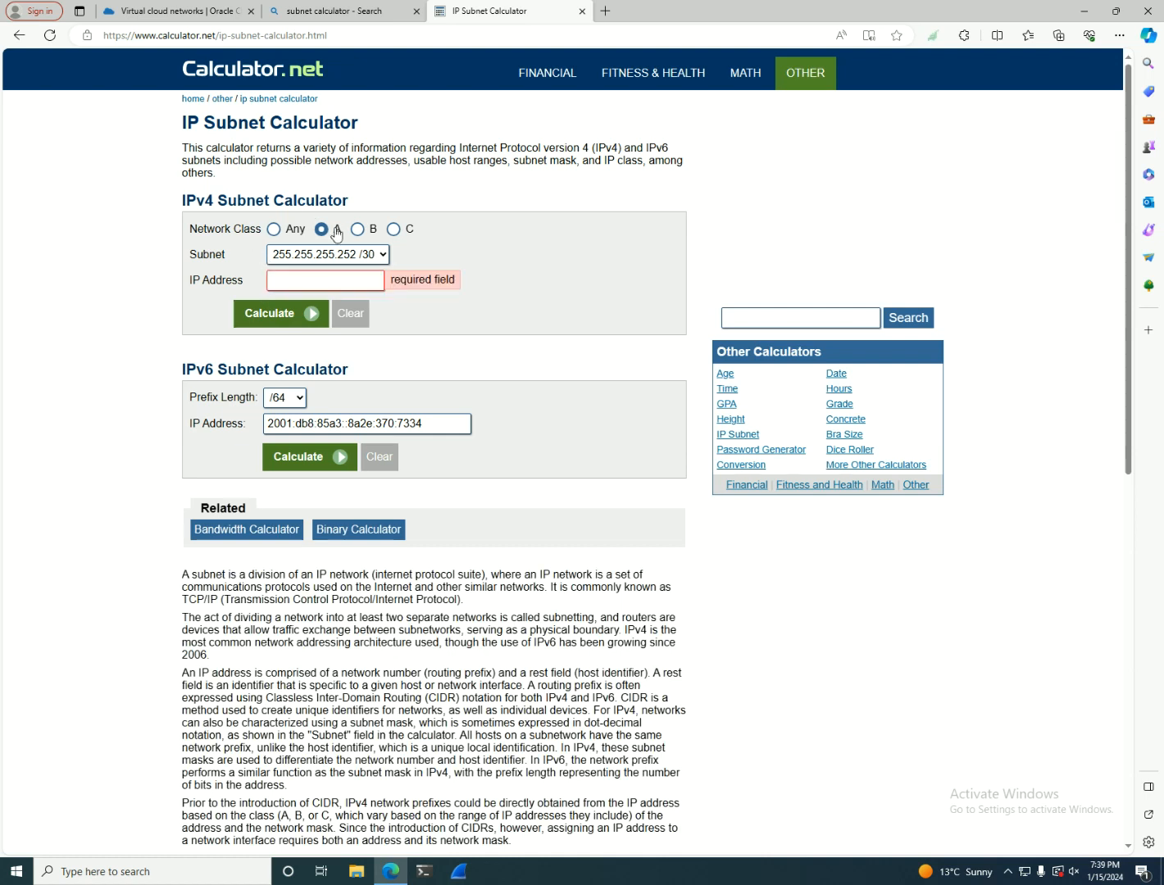
pyautogui.click(354, 230)
pyautogui.click(283, 230)
pyautogui.click(303, 276)
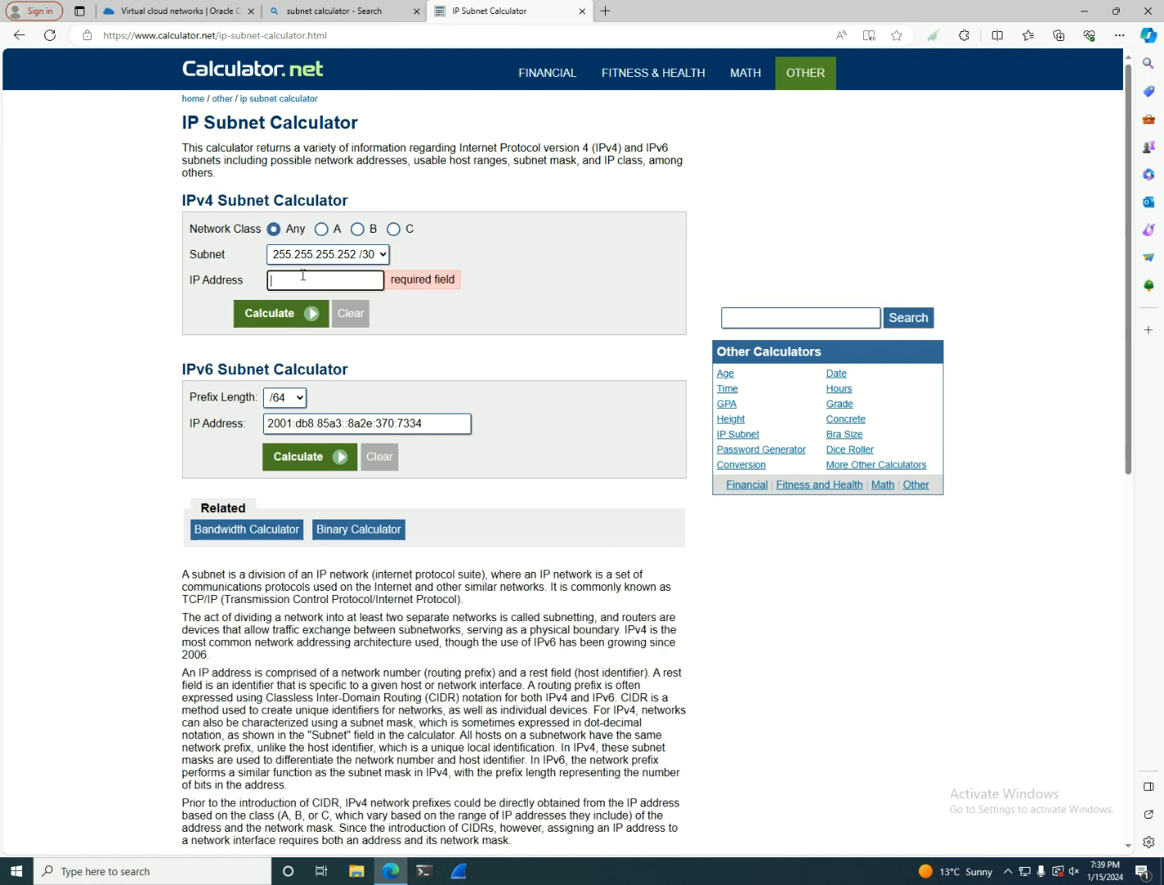
pyautogui.write('10.0.0.0')
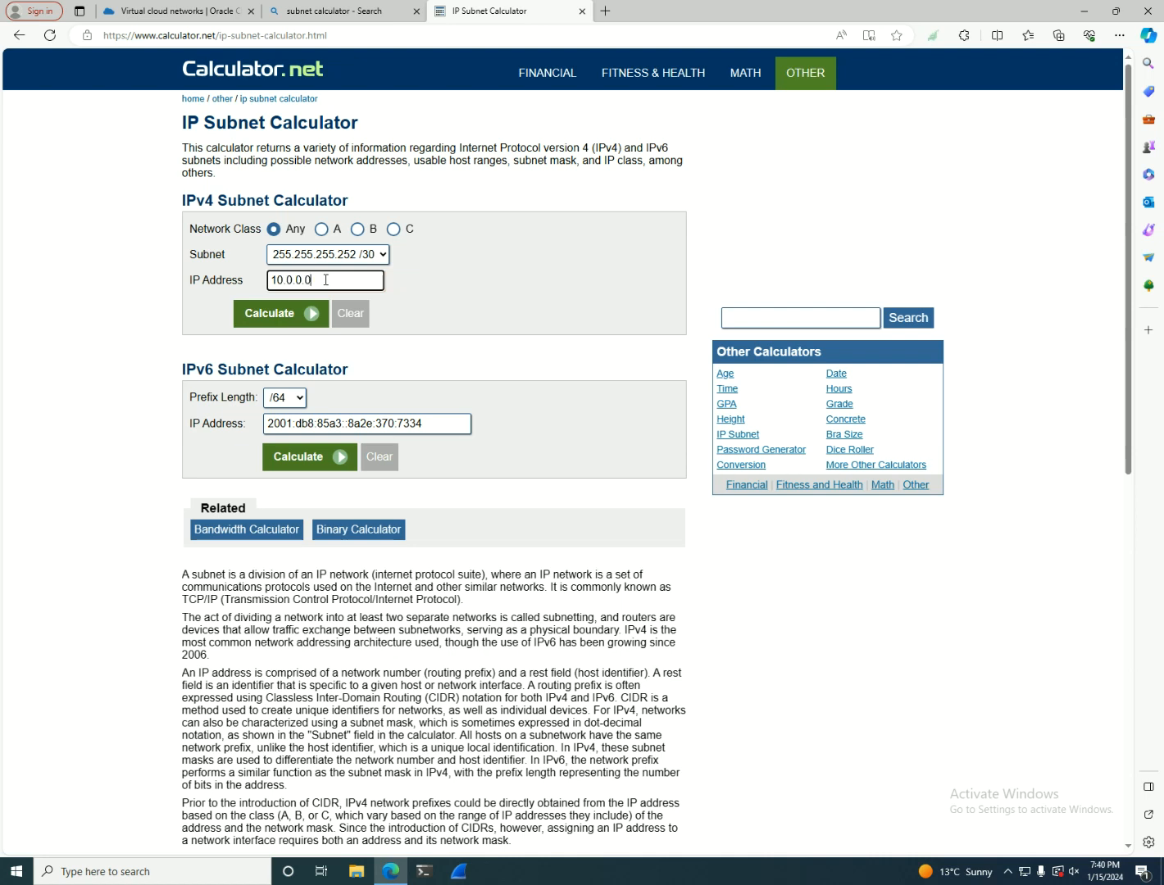
# Step: Calculate the IPv4 subnet with mask 255.255.255.0 /24 and highlight the usable host IP range
pyautogui.click(381, 254)
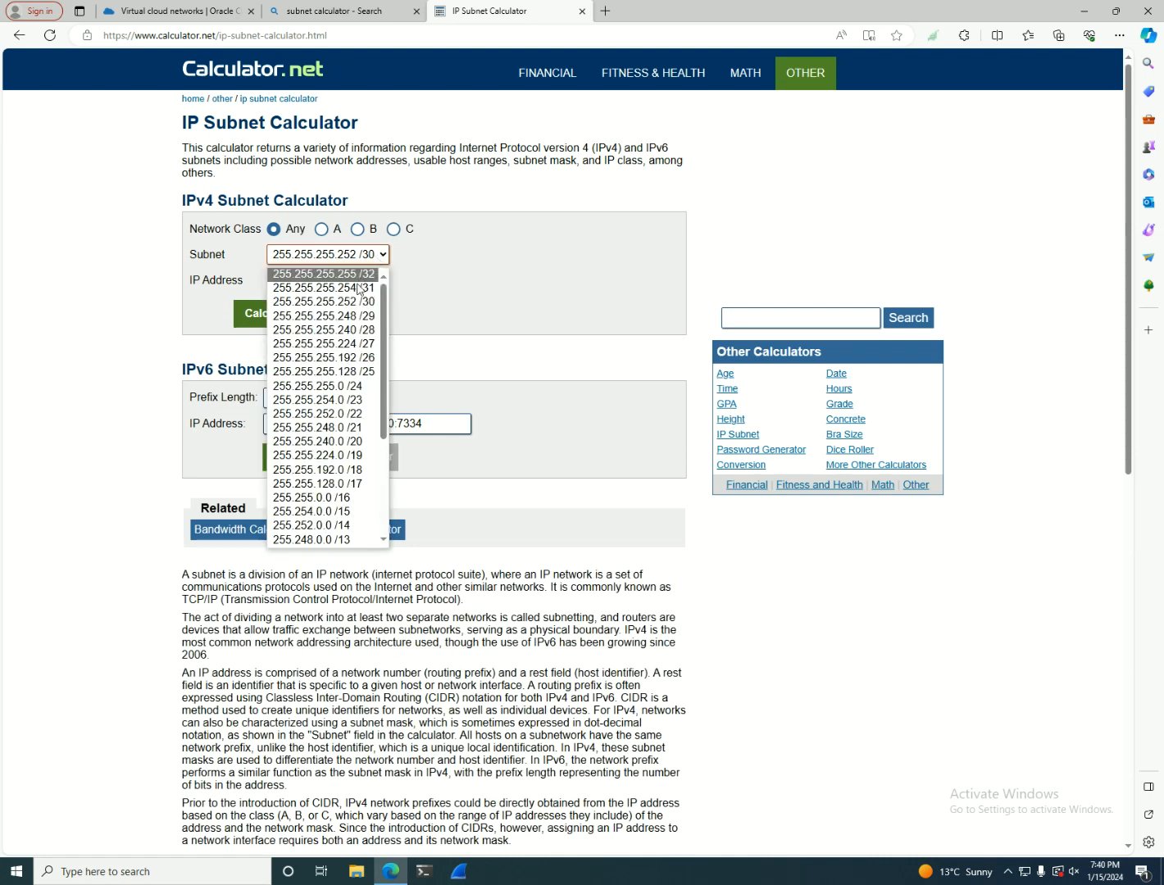
pyautogui.click(345, 385)
pyautogui.click(300, 320)
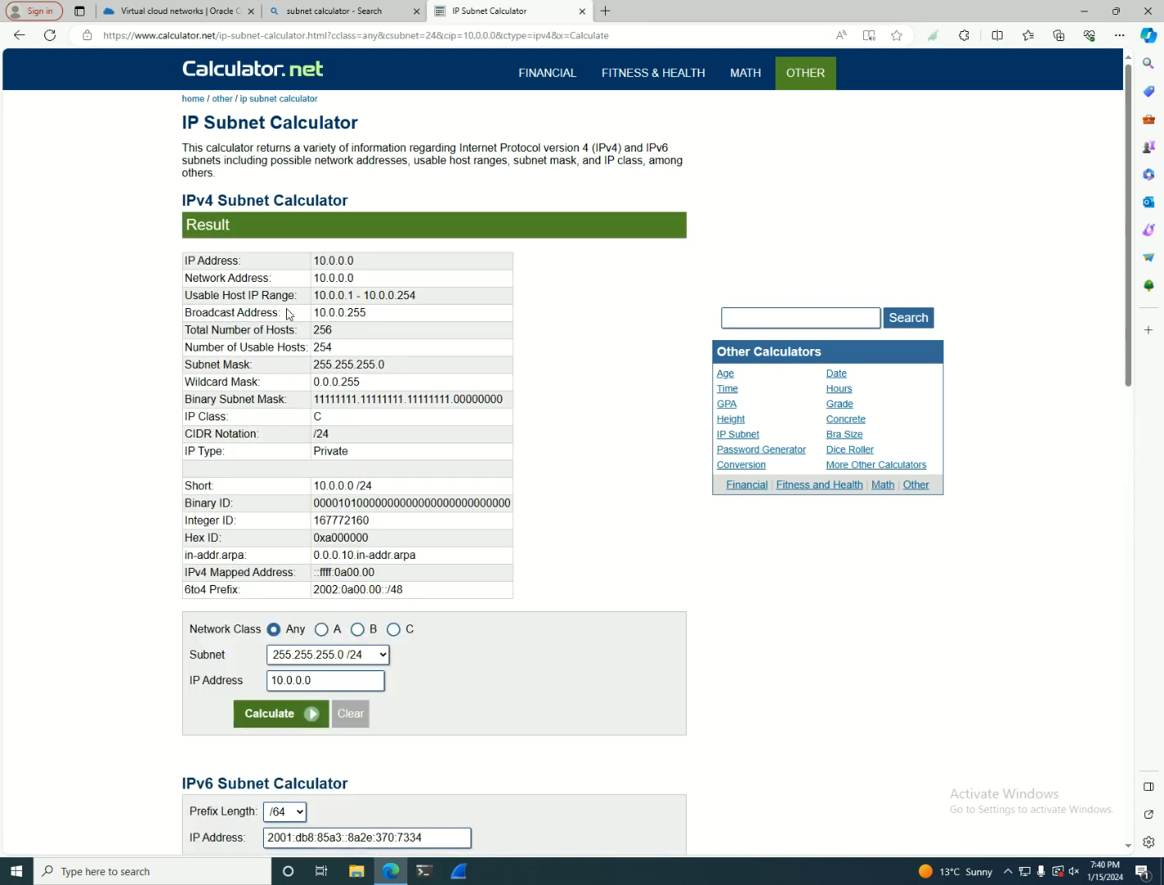
pyautogui.moveTo(418, 295); pyautogui.dragTo(313, 300)
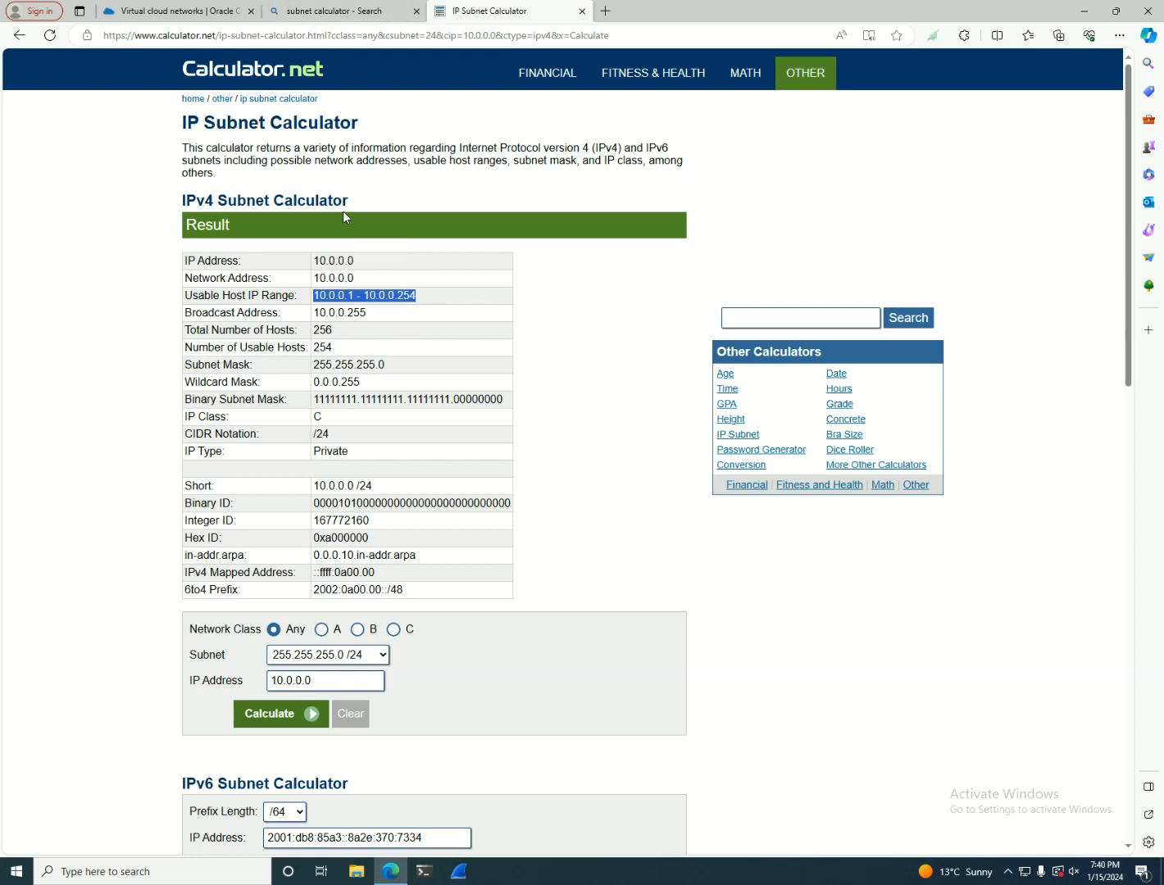
# Step: Return to the Demo2 network details and copy its IPv4 CIDR block, 10.1.0.0/16
pyautogui.click(186, 17)
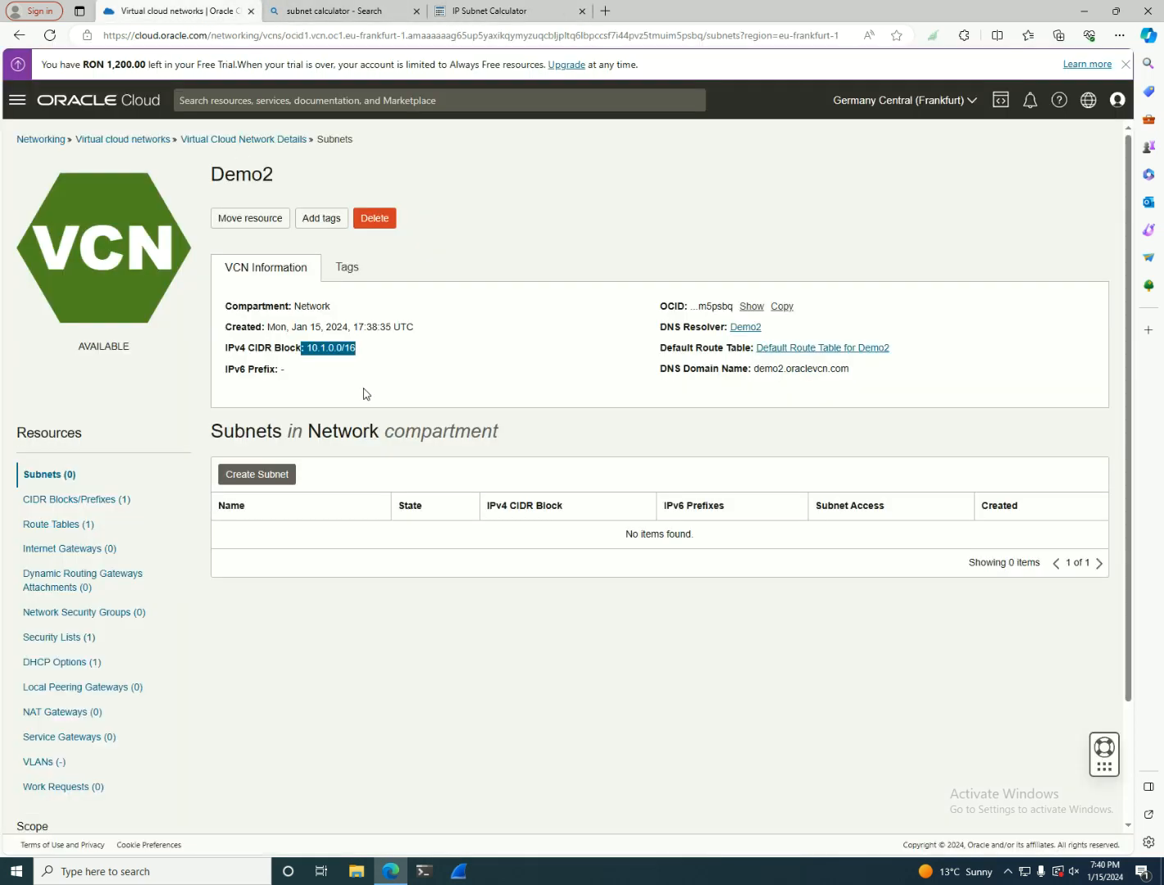
pyautogui.click(373, 563)
pyautogui.moveTo(355, 347); pyautogui.dragTo(306, 348)
pyautogui.rightClick(332, 351)
pyautogui.click(342, 362)
# Step: Start a subnet in Demo2 named PrivateDemo and set its IPv4 CIDR block to 10.1.0.0/24
pyautogui.click(236, 476)
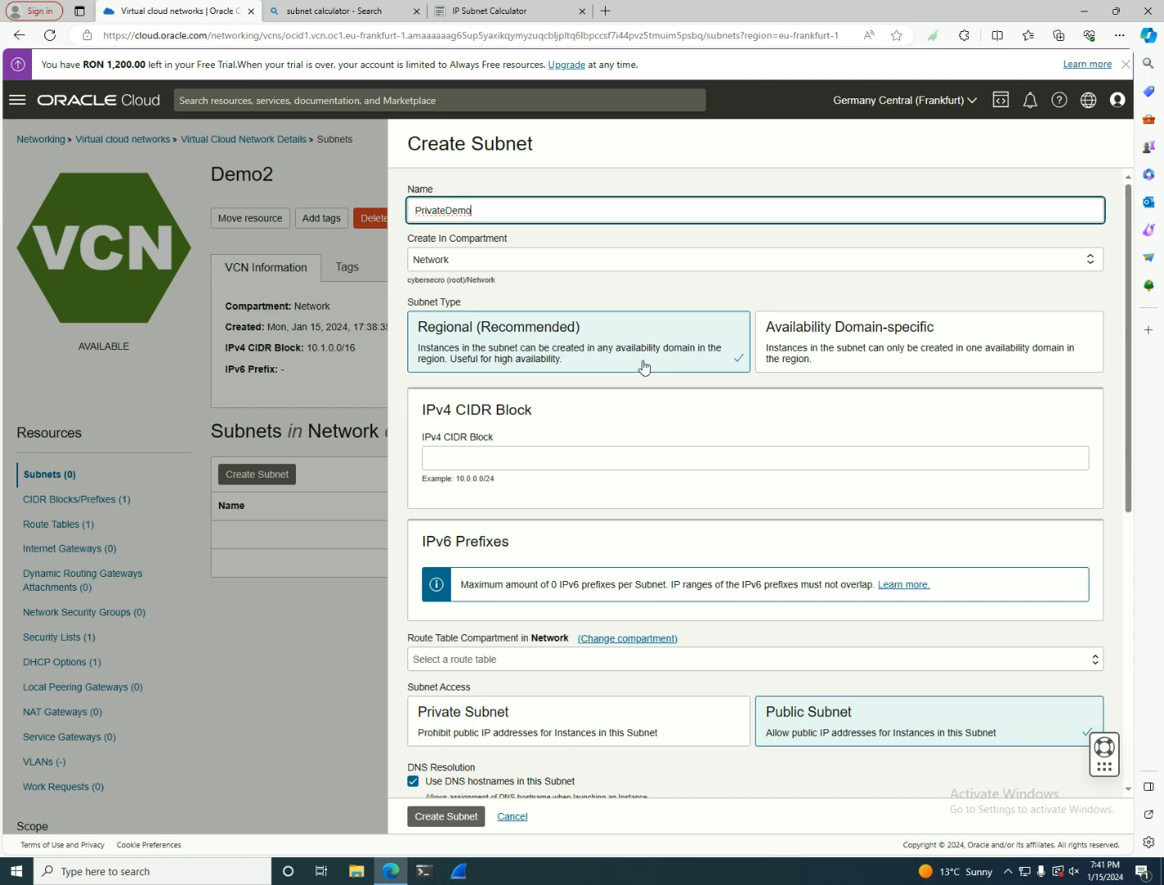
pyautogui.click(637, 463)
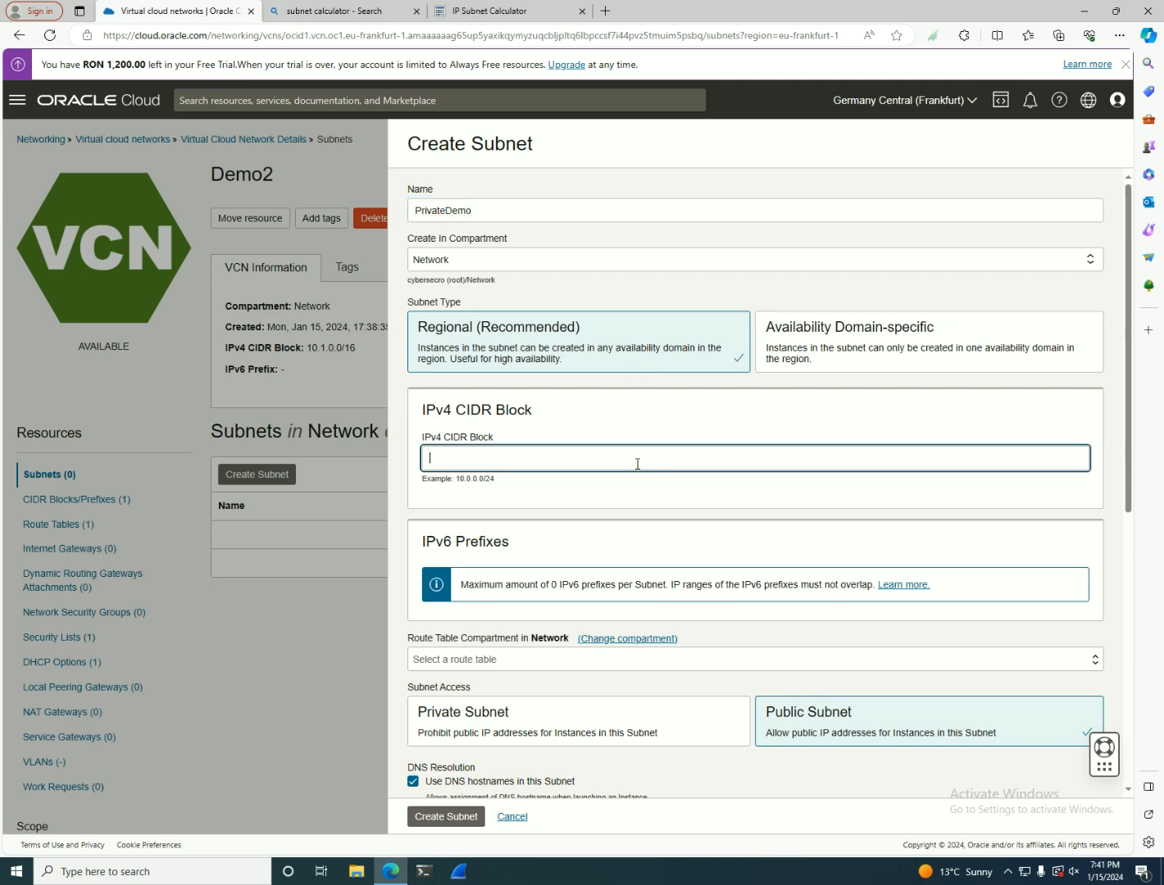
pyautogui.hotkey('ctrl', 'v')
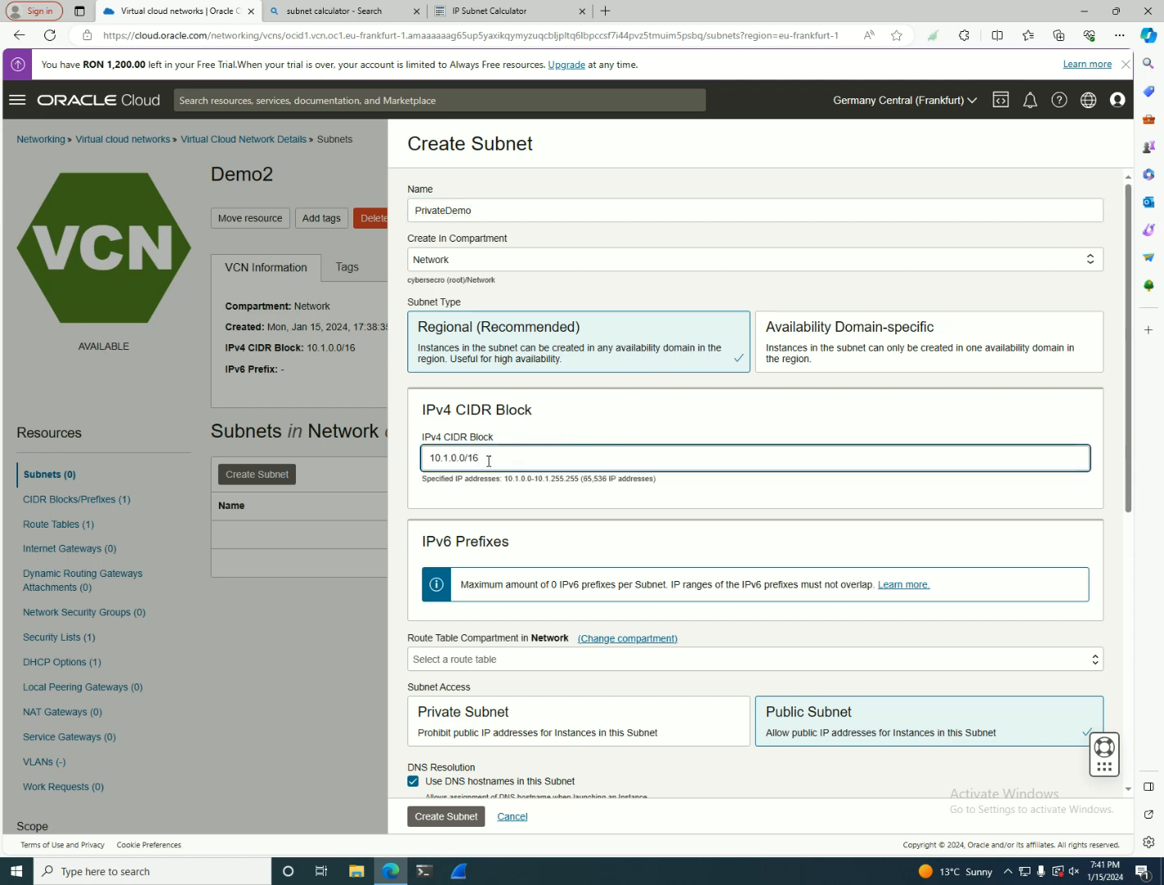
pyautogui.moveTo(473, 458); pyautogui.dragTo(604, 469)
pyautogui.press('BackSpace')
pyautogui.press('BackSpace')
pyautogui.write('24')
# Step: Set the subnet access of PrivateDemo to Private Subnet, without selecting a route table
pyautogui.scroll(-2, 614, 498)
pyautogui.click(511, 474)
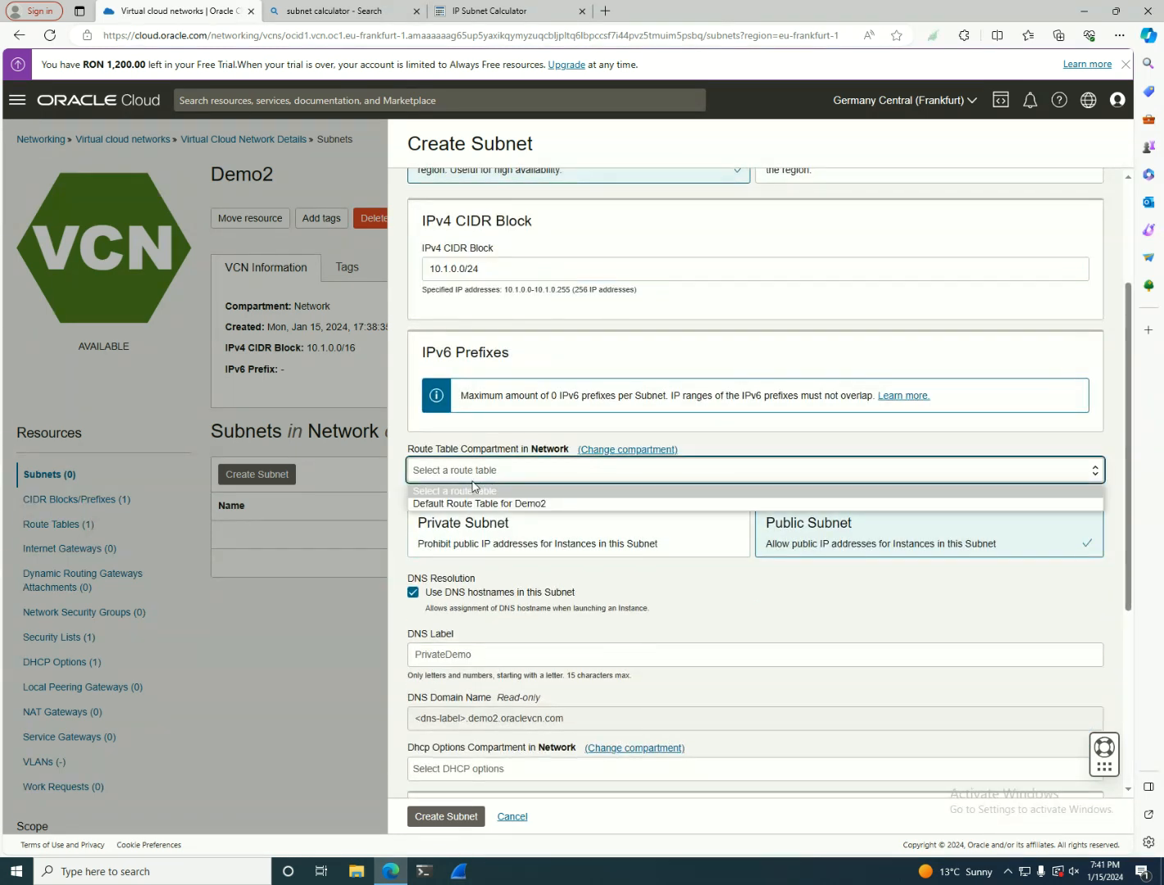
pyautogui.click(472, 463)
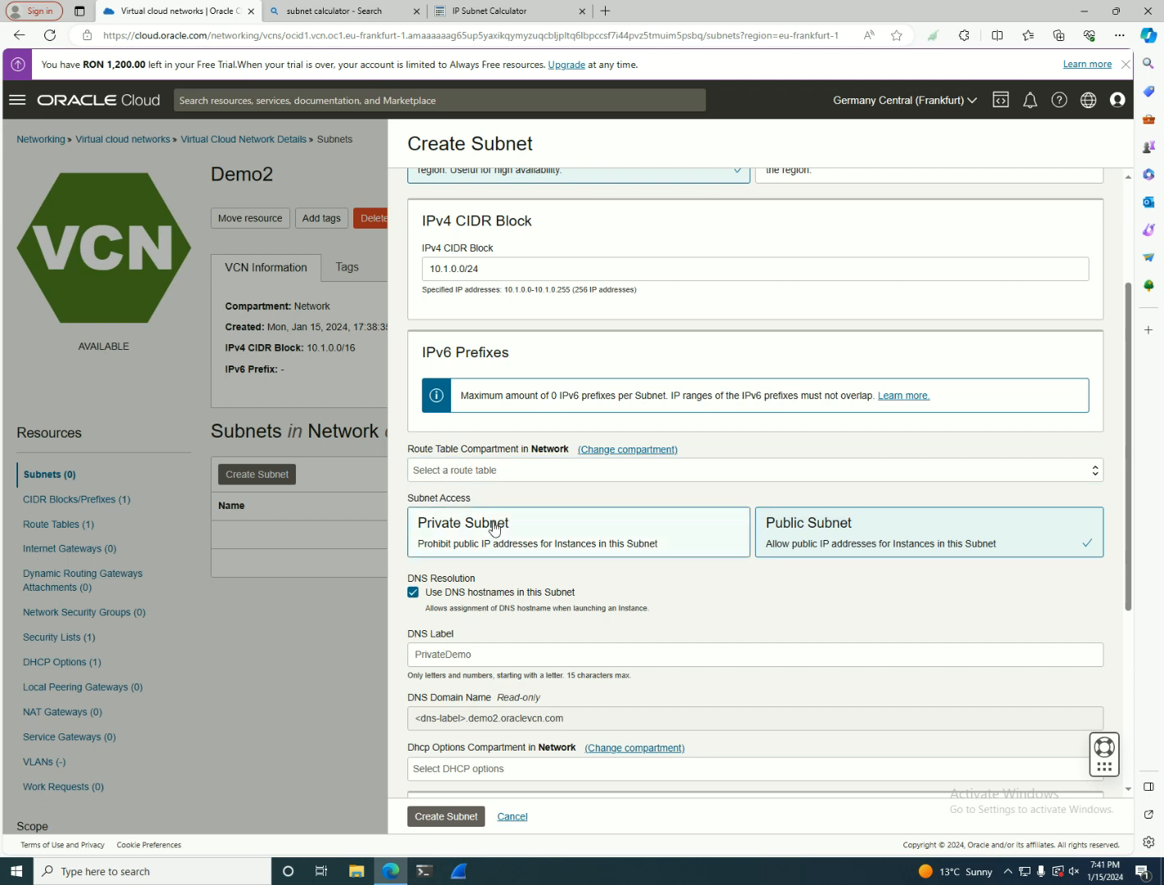
pyautogui.scroll(3, 735, 510)
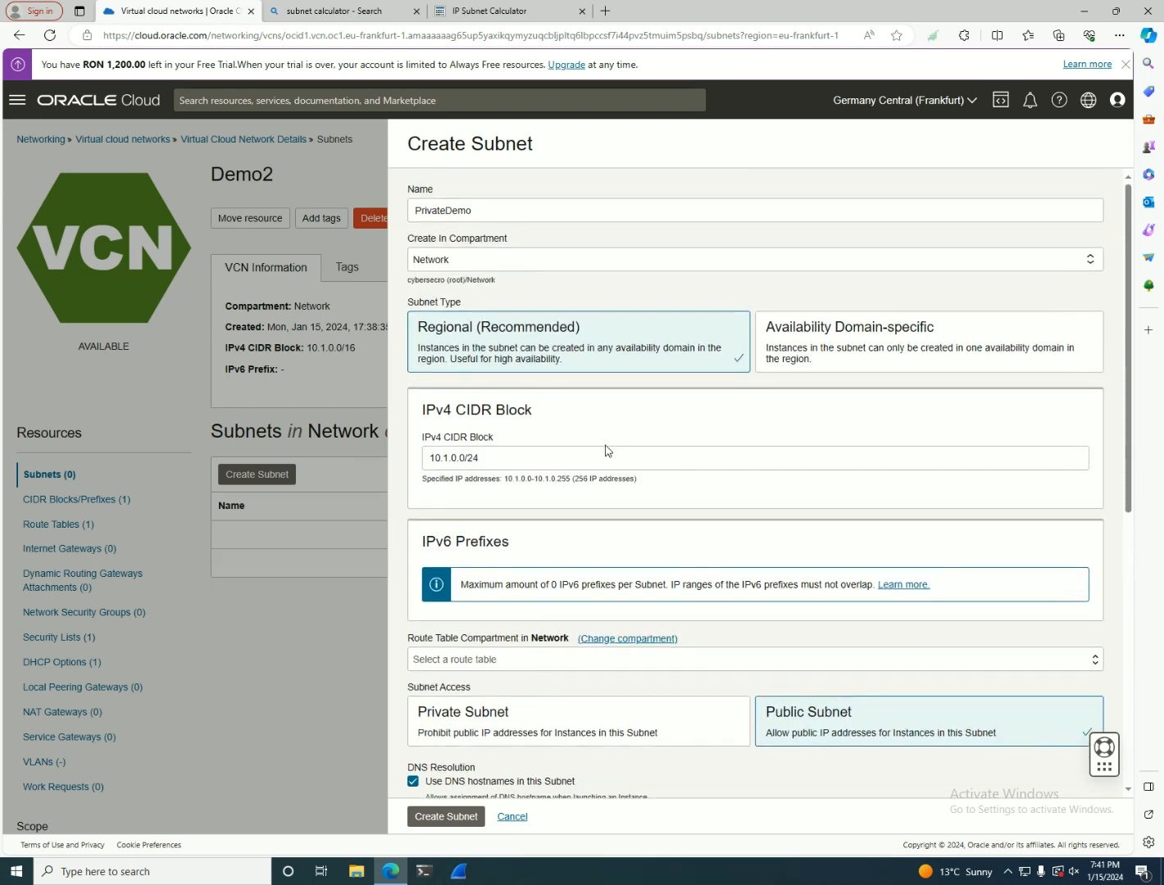
pyautogui.click(613, 725)
pyautogui.scroll(-3, 610, 726)
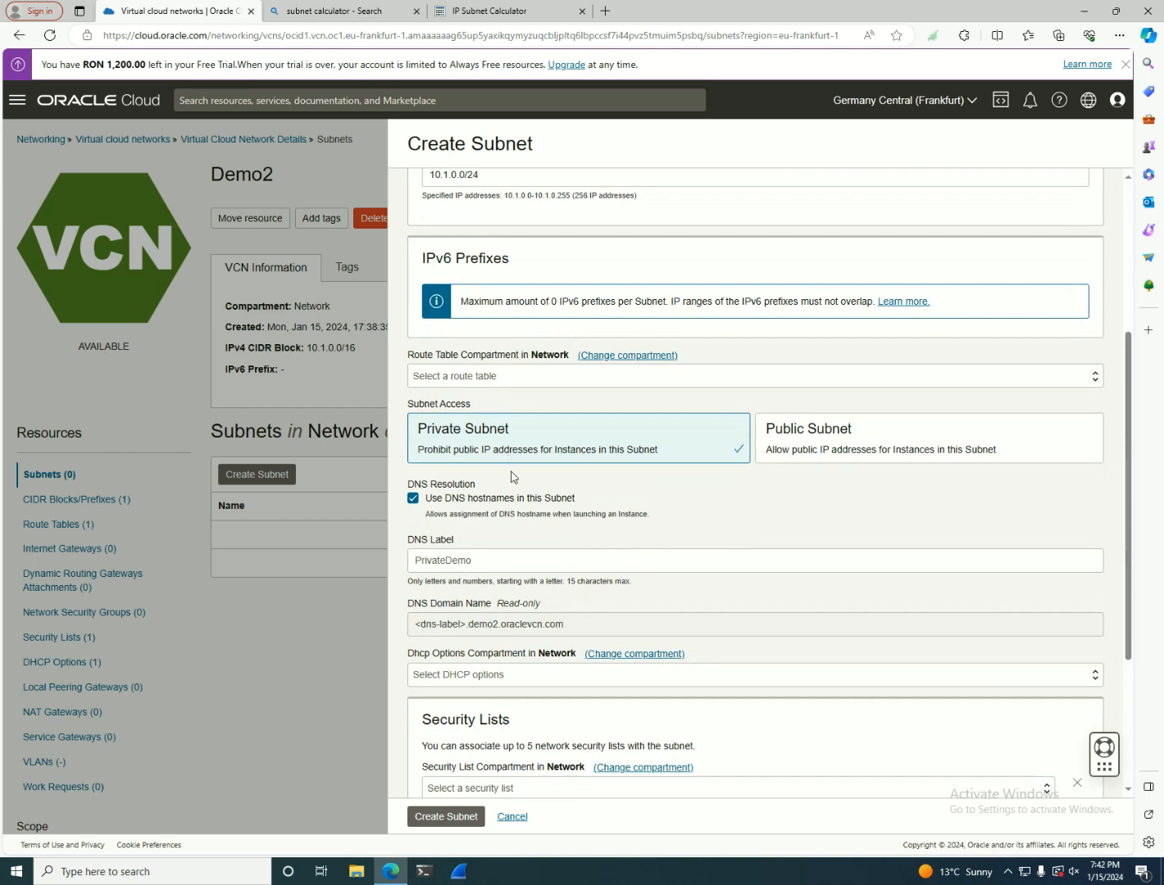
# Step: Assign Default DHCP Options for Demo2 to the PrivateDemo subnet
pyautogui.scroll(-3, 511, 477)
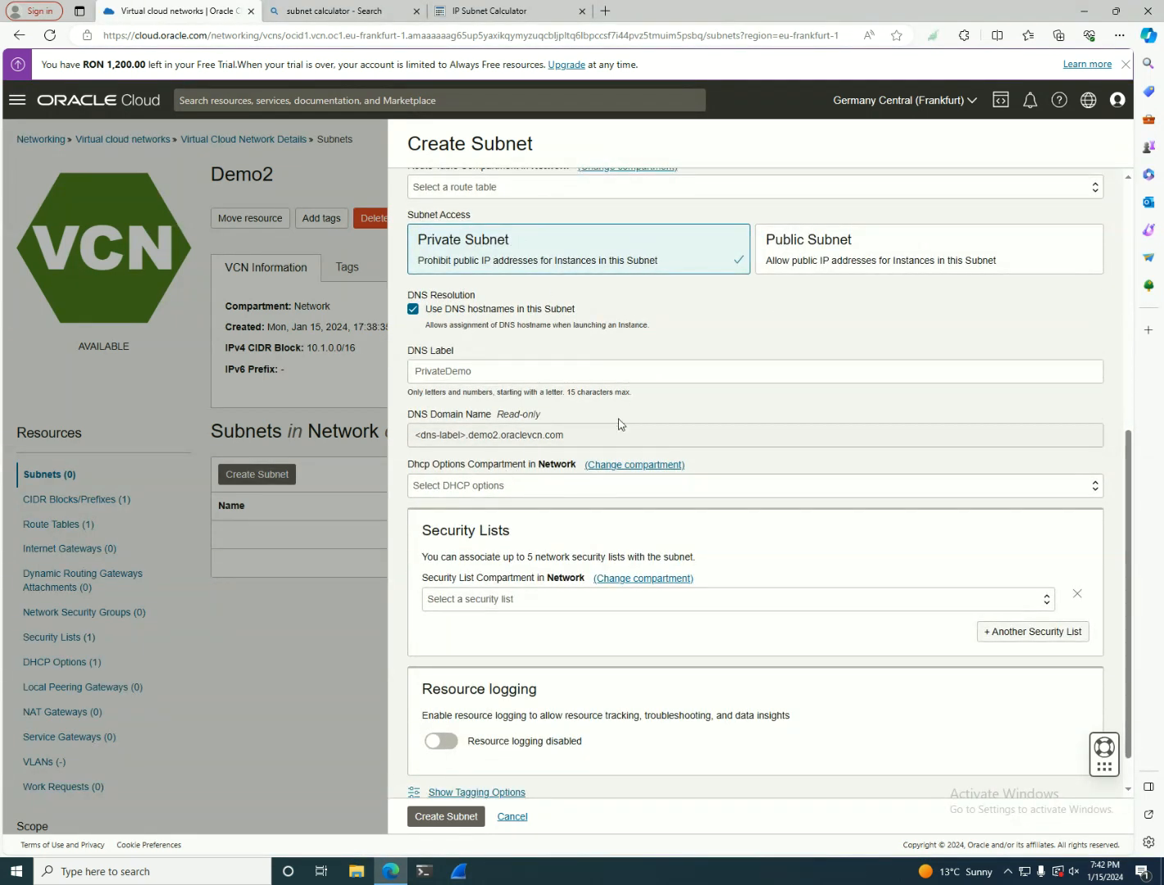
pyautogui.click(451, 485)
pyautogui.click(485, 521)
pyautogui.scroll(-1, 494, 521)
pyautogui.click(516, 556)
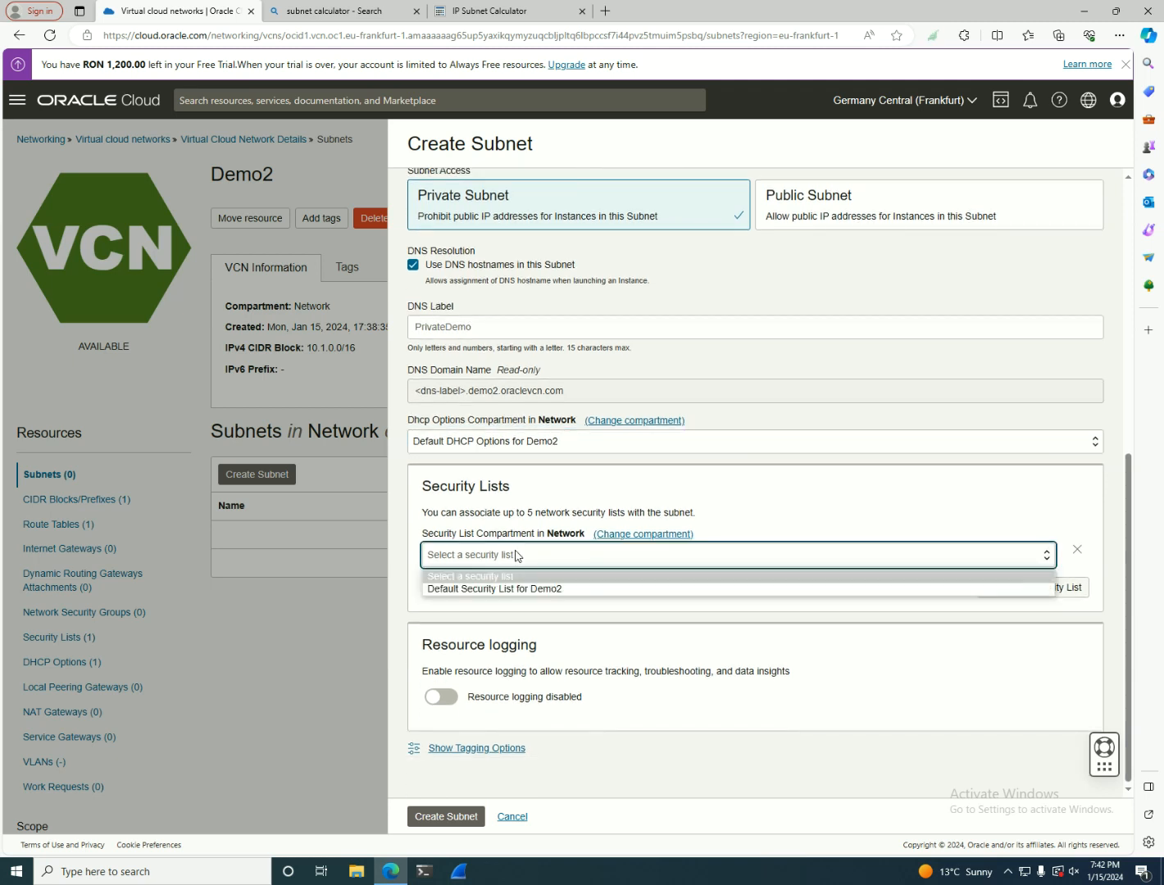
pyautogui.click(765, 519)
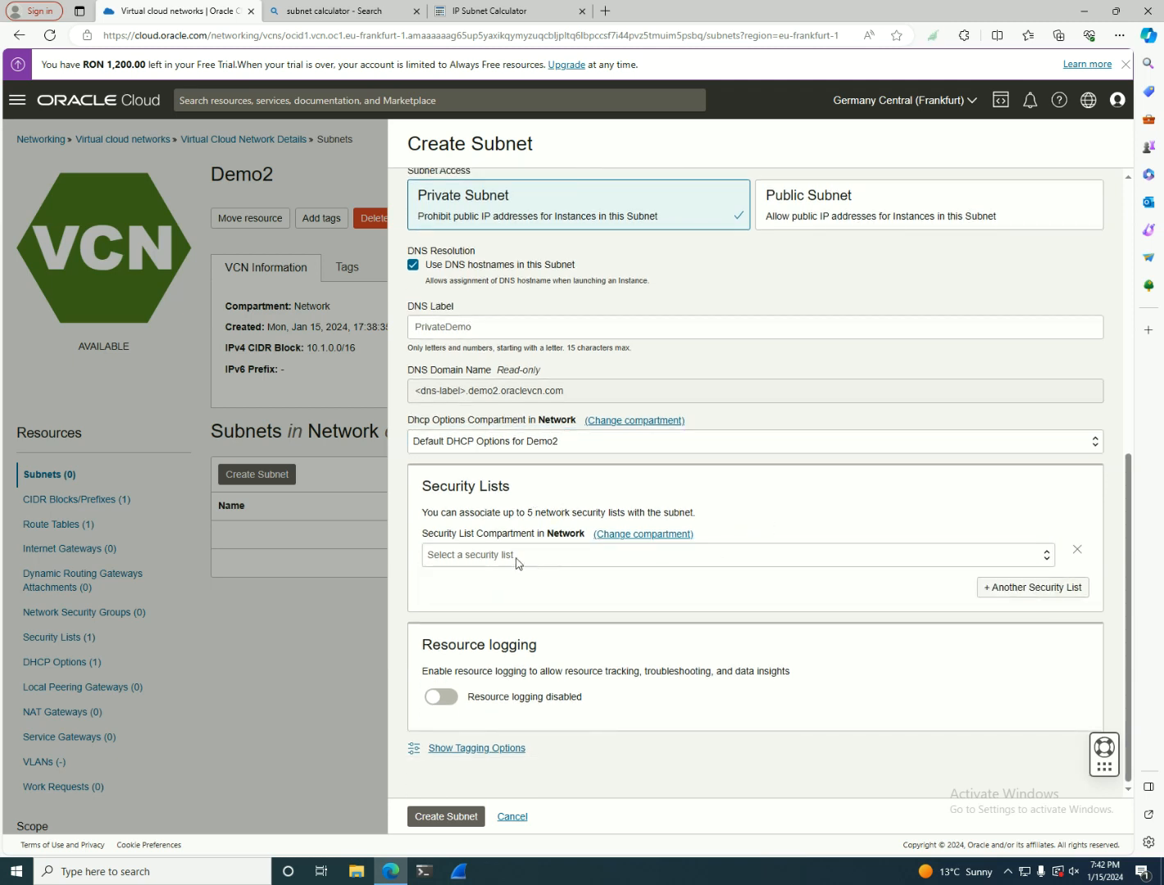
pyautogui.click(516, 562)
pyautogui.click(809, 500)
pyautogui.click(1016, 585)
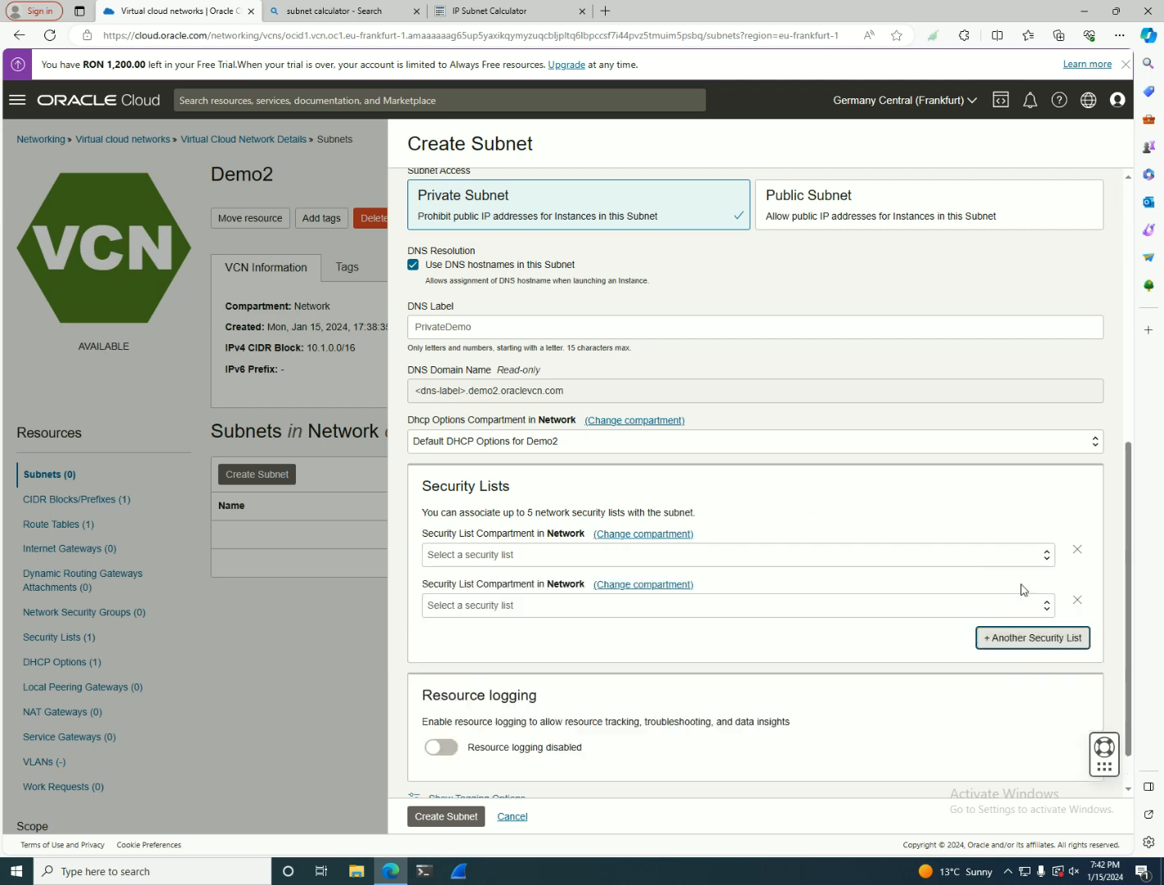
pyautogui.click(771, 610)
pyautogui.click(771, 606)
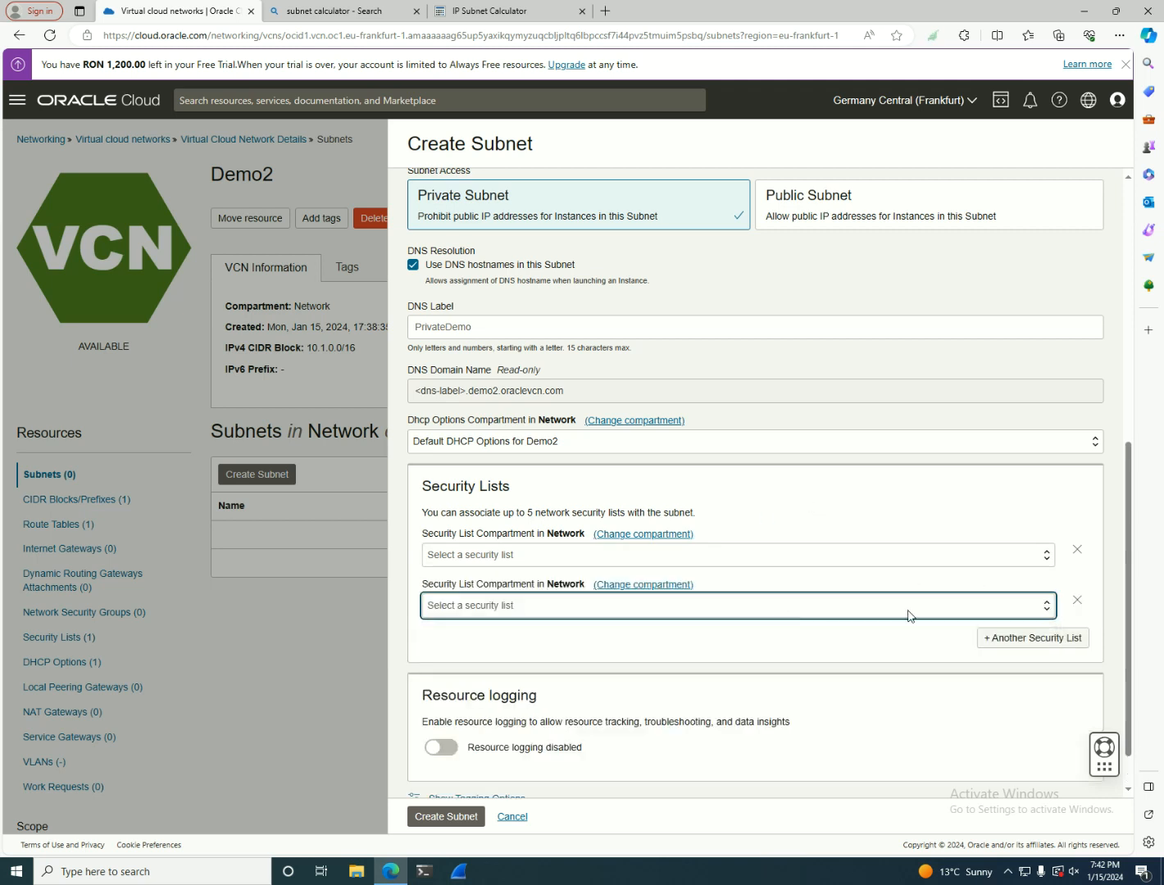
pyautogui.click(1076, 599)
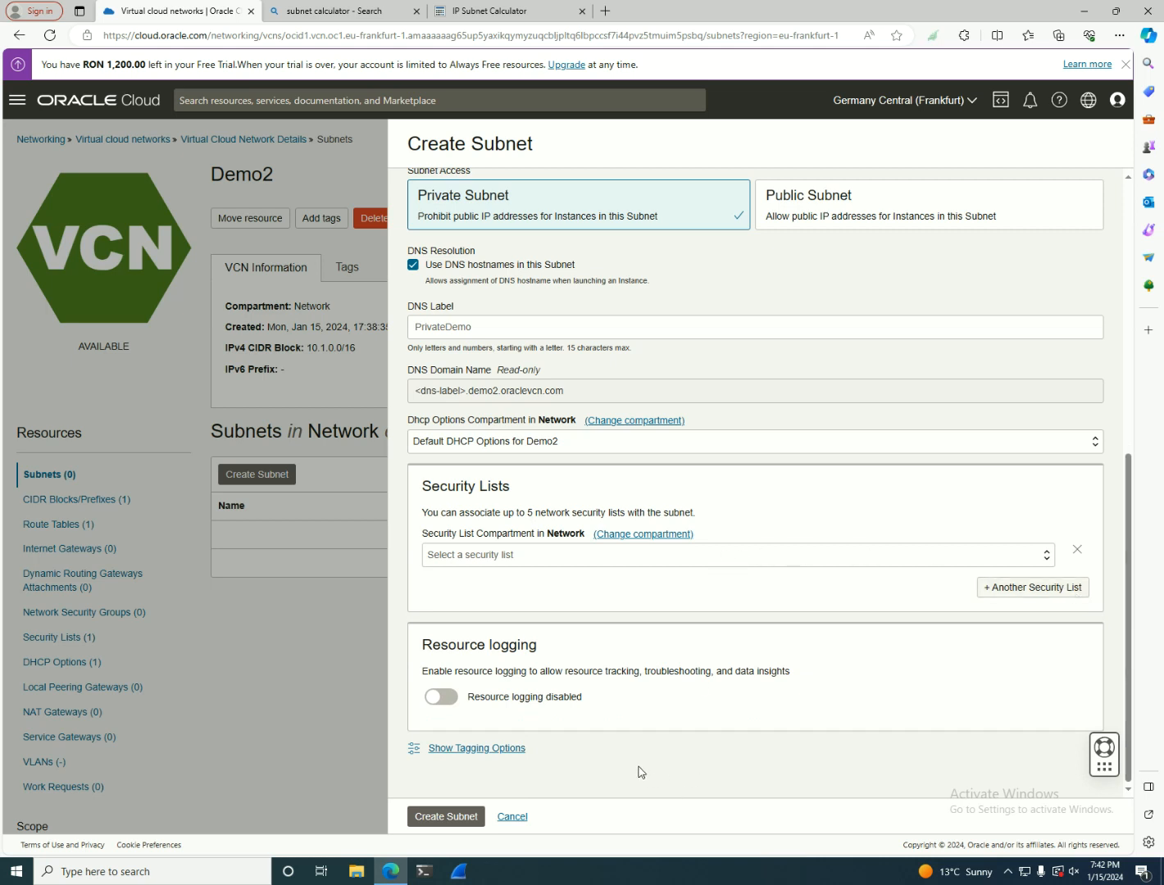
# Step: Create the PrivateDemo subnet and check its state in the subnet list
pyautogui.click(454, 814)
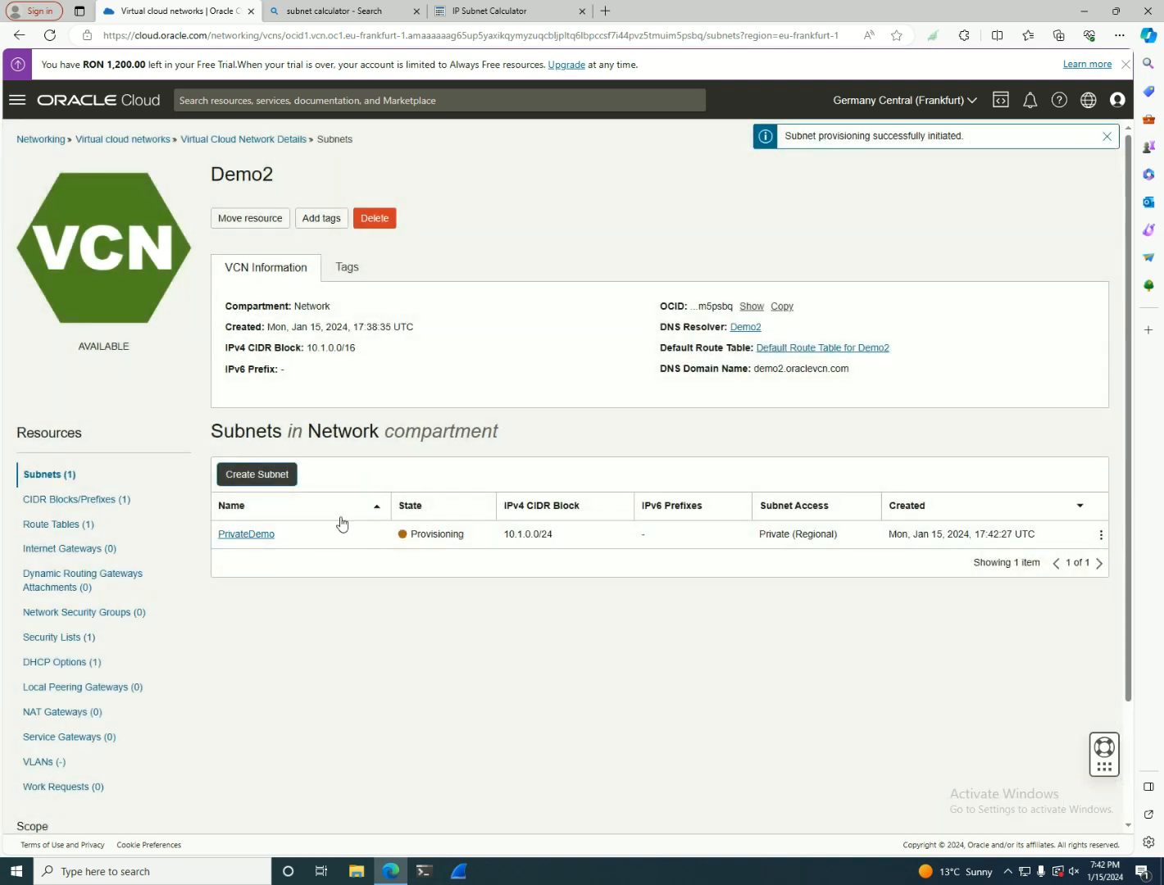
pyautogui.moveTo(466, 541); pyautogui.dragTo(402, 539)
pyautogui.click(484, 591)
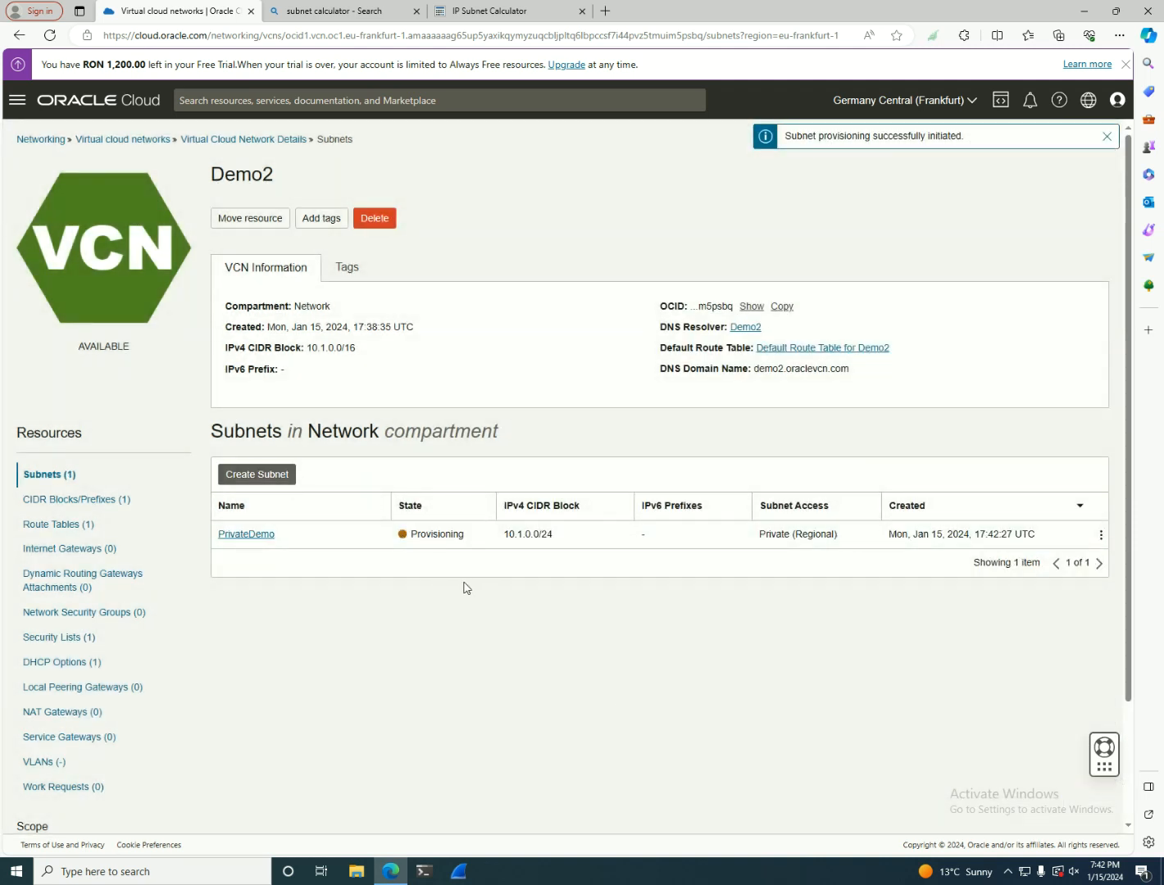
# Step: Start a second regional subnet in Demo2 with the name PublicDemo
pyautogui.click(267, 475)
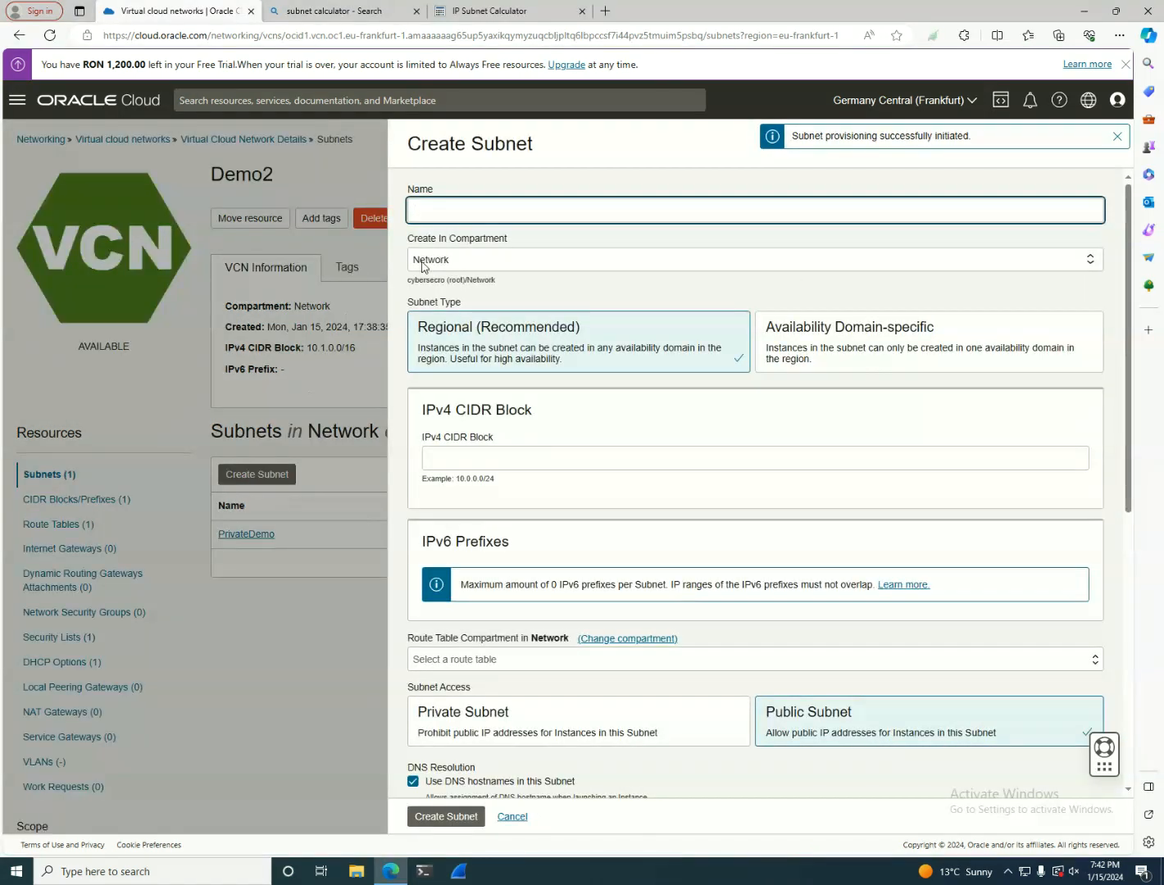
pyautogui.write('Pub')
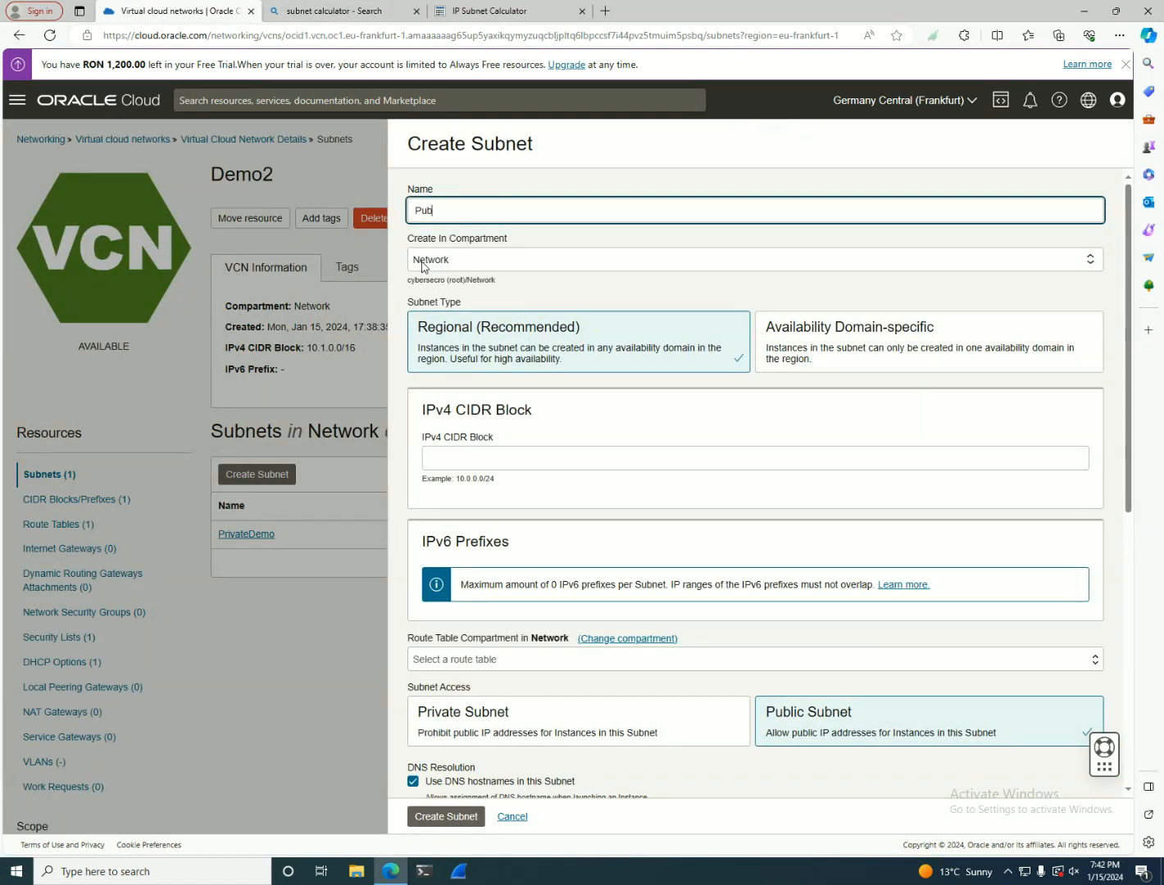
pyautogui.write('licDemo')
pyautogui.click(610, 338)
# Step: Set the IPv4 CIDR block of PublicDemo to 10.1.1.0/24
pyautogui.click(472, 460)
pyautogui.write('10.1.0.0/16')
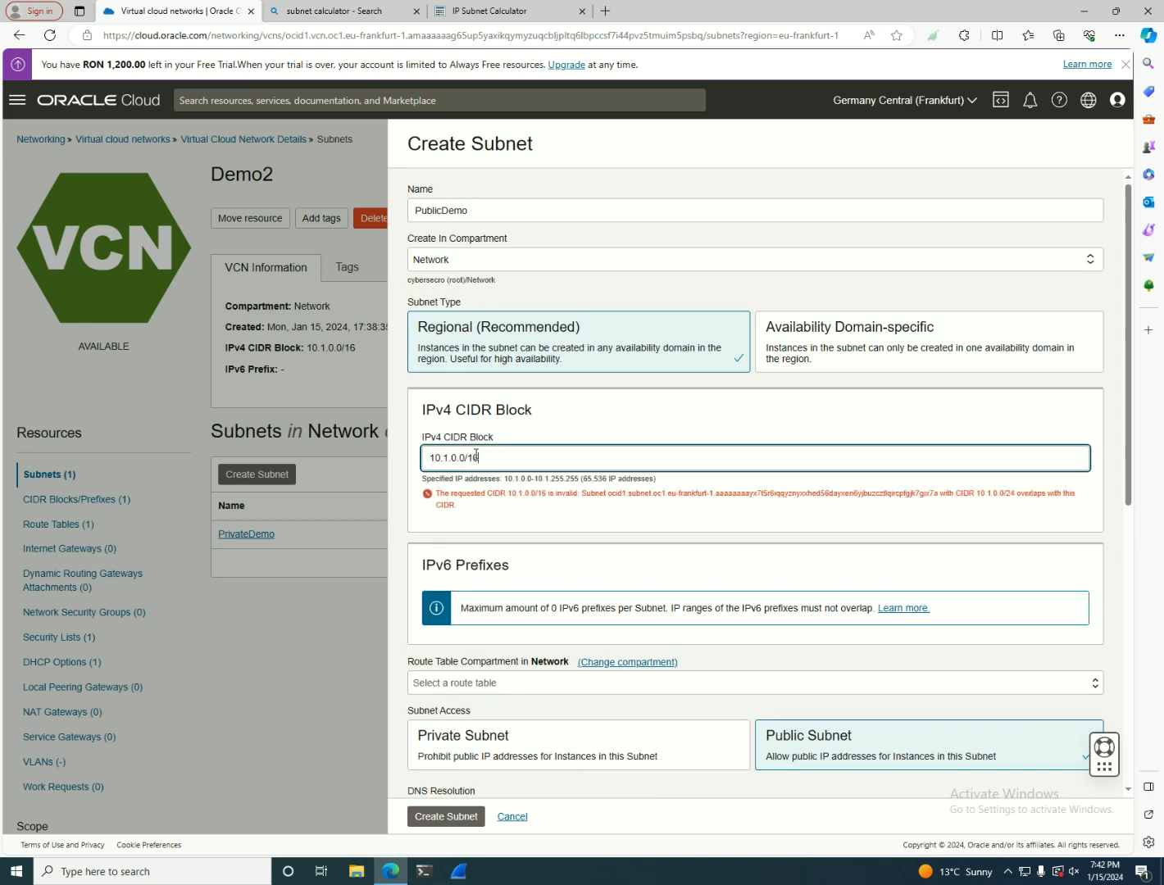
pyautogui.moveTo(466, 458); pyautogui.dragTo(519, 466)
pyautogui.press('BackSpace')
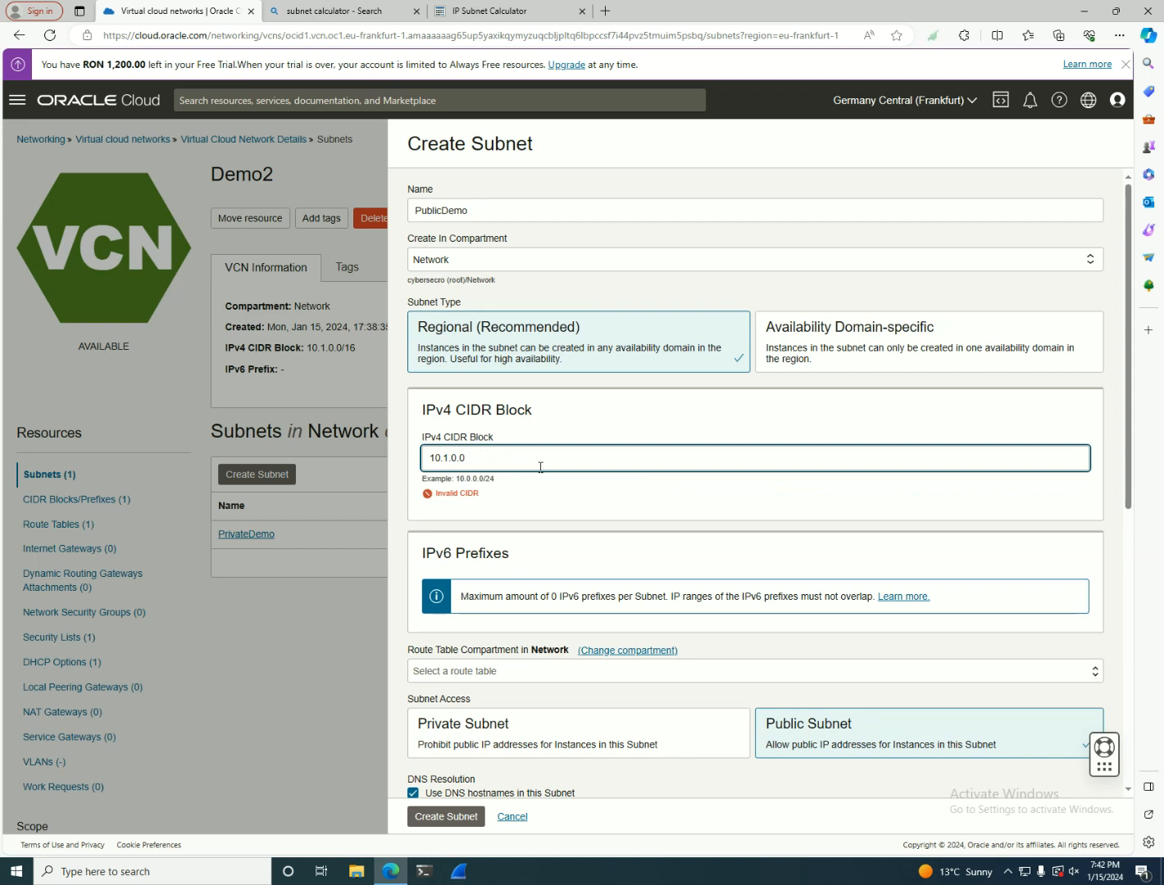
pyautogui.write('/24')
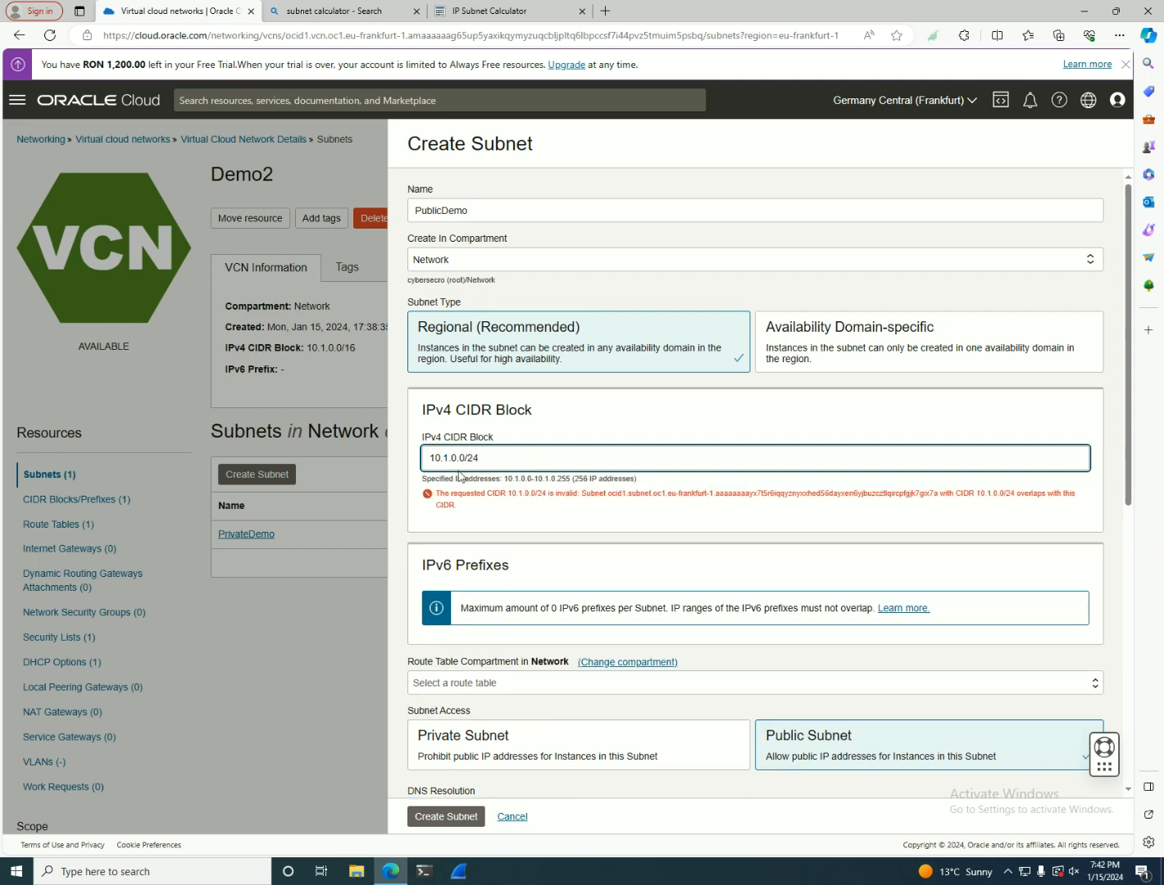
pyautogui.moveTo(458, 458); pyautogui.dragTo(454, 458)
pyautogui.write('1')
pyautogui.click(473, 499)
# Step: Select Default Route Table for Demo2 as the route table of the PublicDemo subnet
pyautogui.scroll(-5, 520, 547)
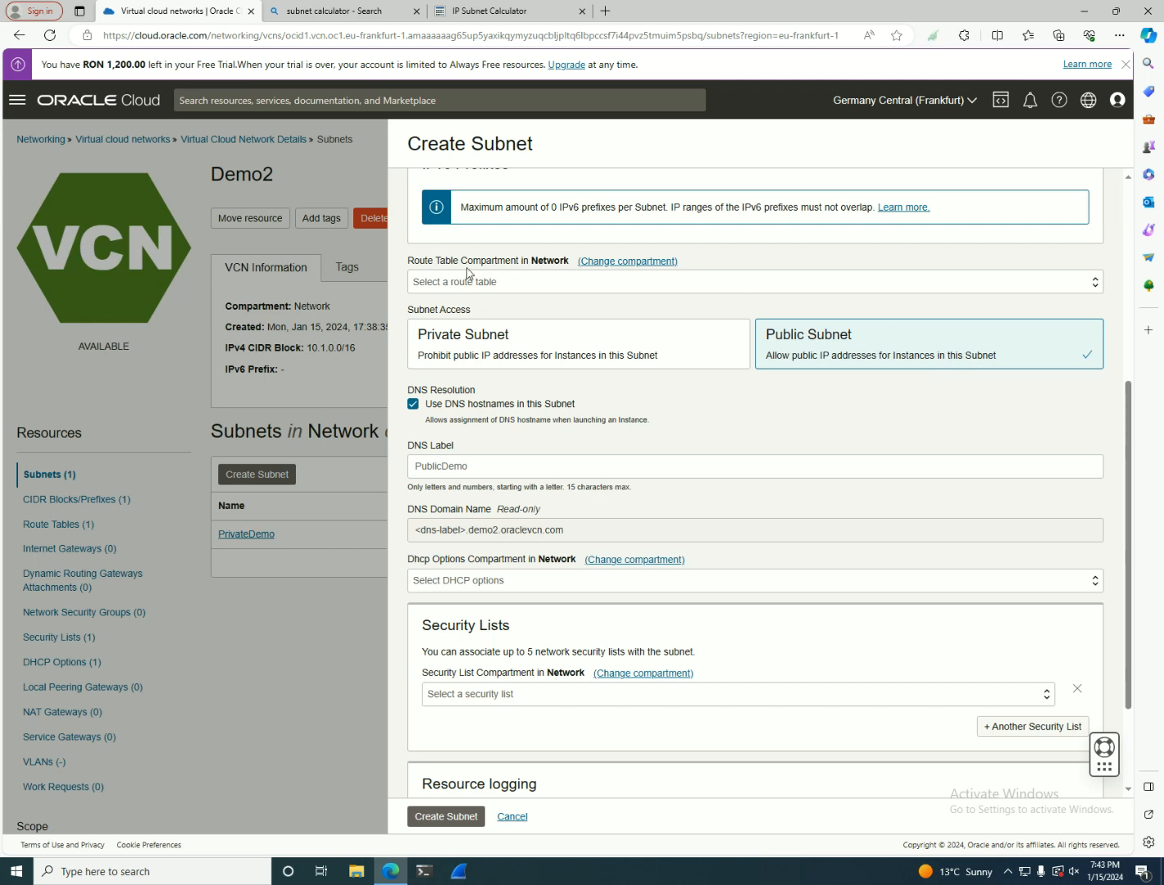
pyautogui.click(502, 282)
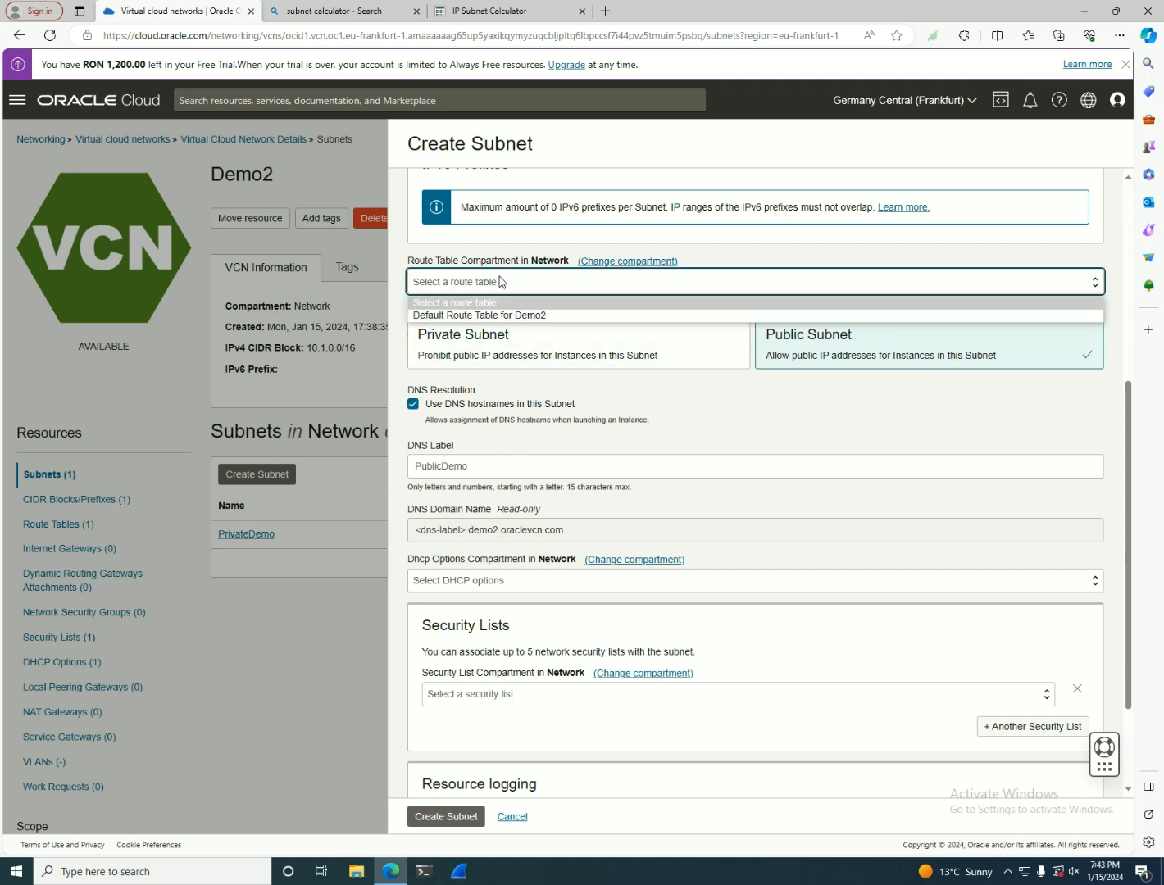
pyautogui.click(479, 316)
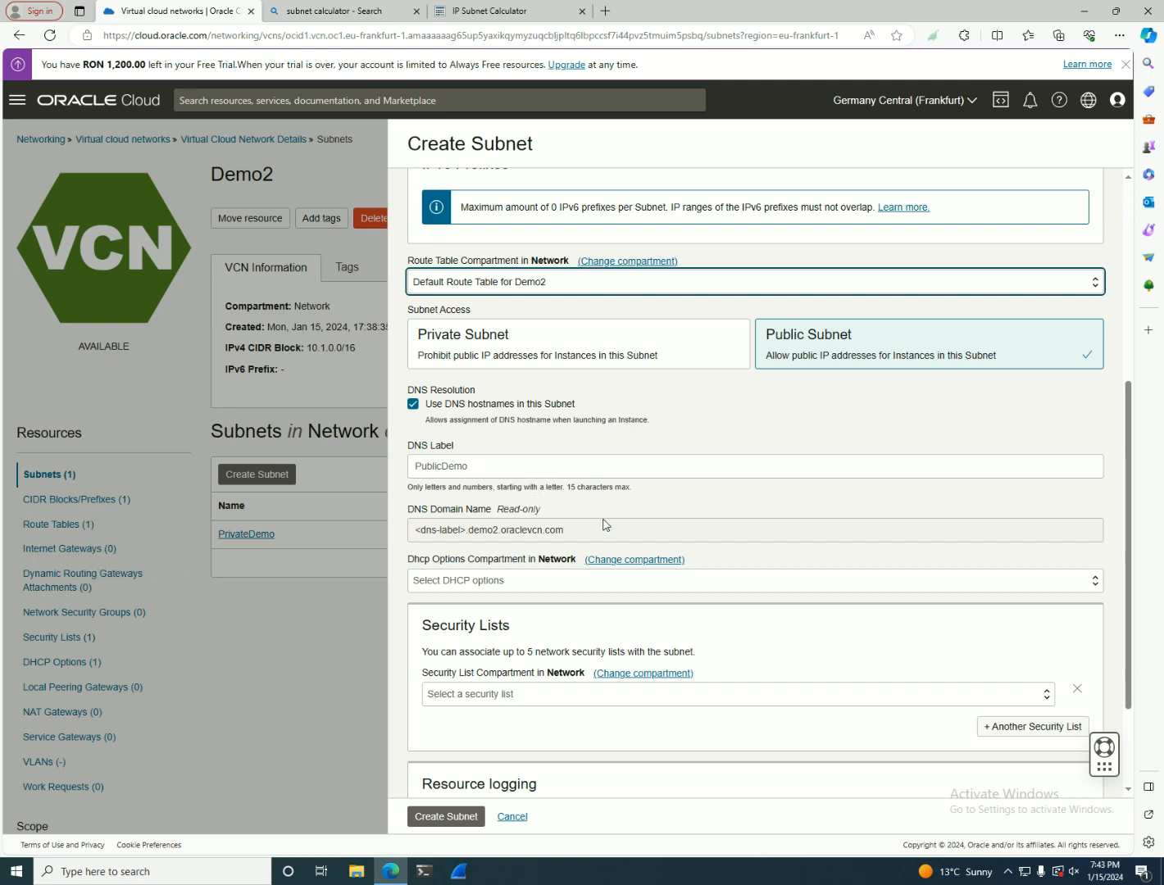
# Step: Review the resource logging setting and create the PublicDemo subnet
pyautogui.scroll(-2, 697, 557)
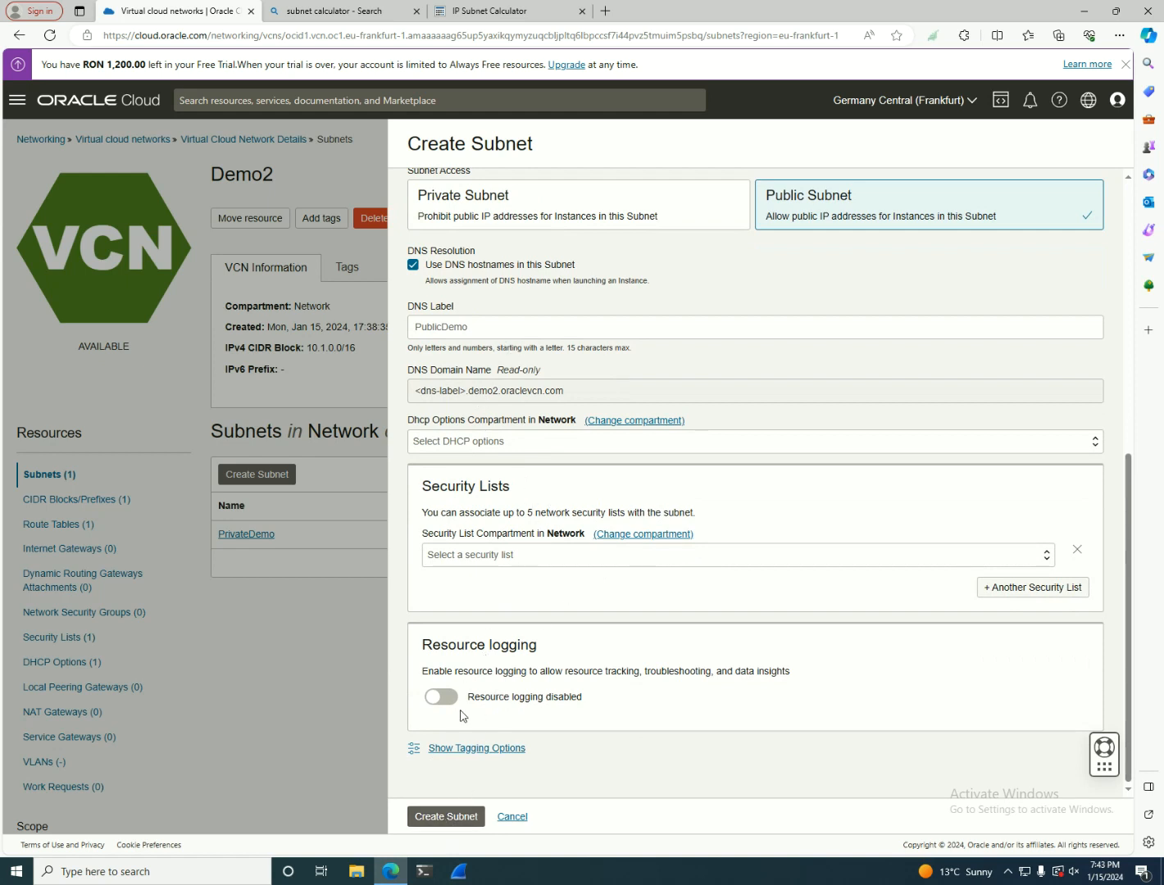
pyautogui.moveTo(584, 698); pyautogui.dragTo(466, 701)
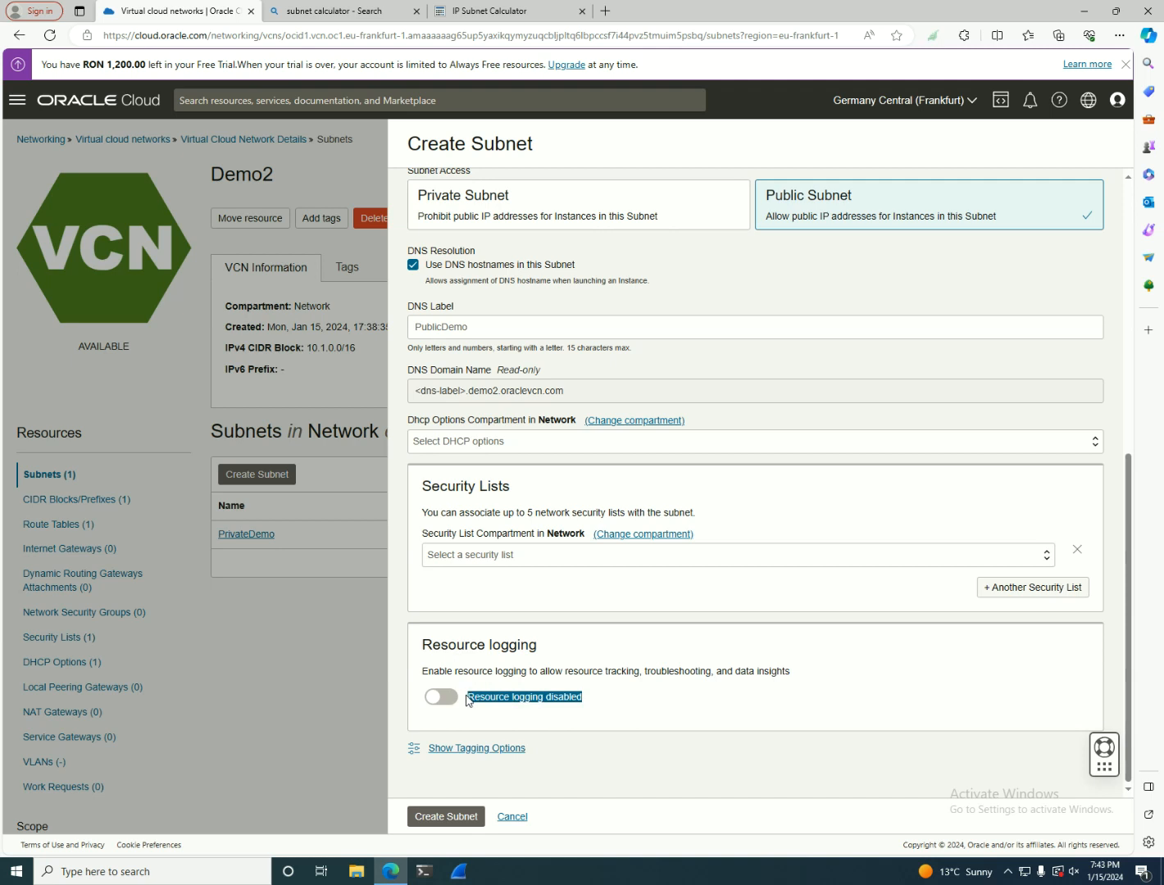
pyautogui.click(615, 726)
pyautogui.click(451, 823)
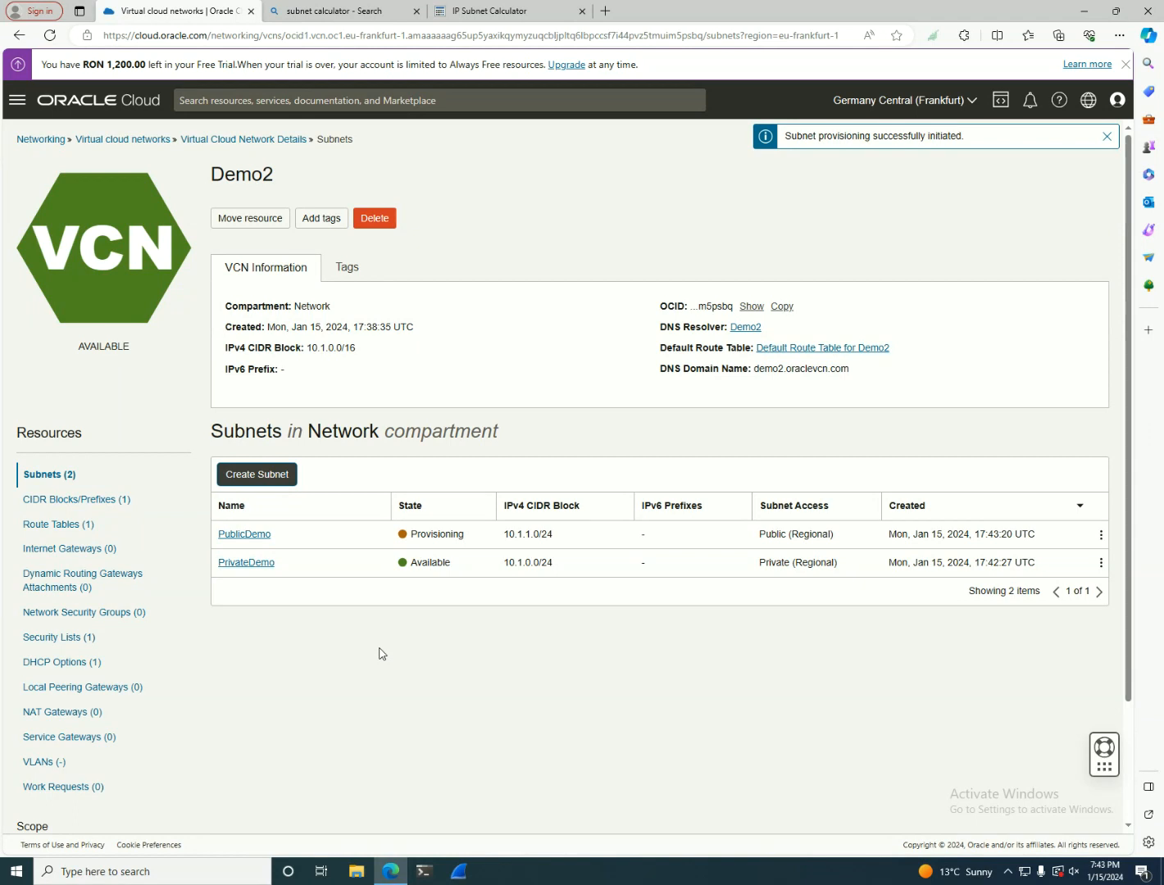
pyautogui.click(403, 659)
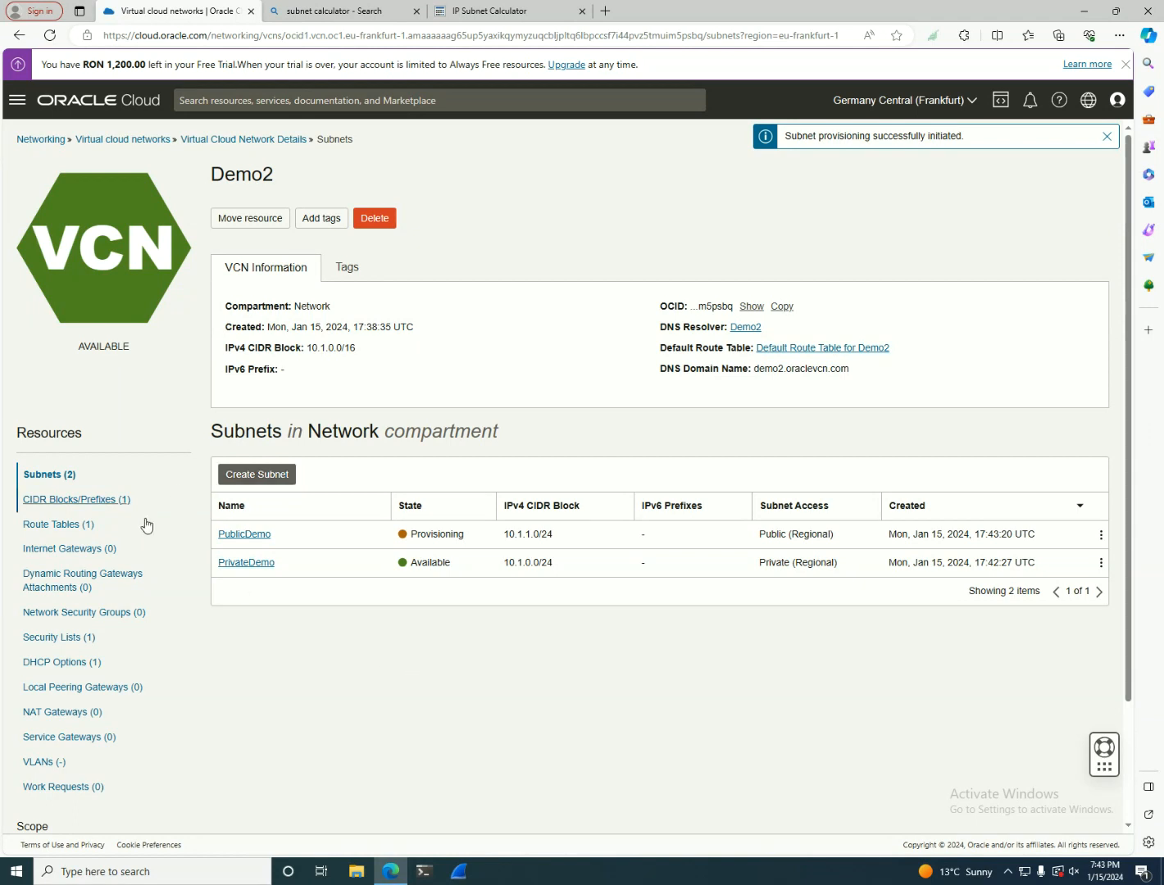
# Step: Create an internet gateway named IGDemo2 for Demo2 in the Network compartment
pyautogui.click(106, 553)
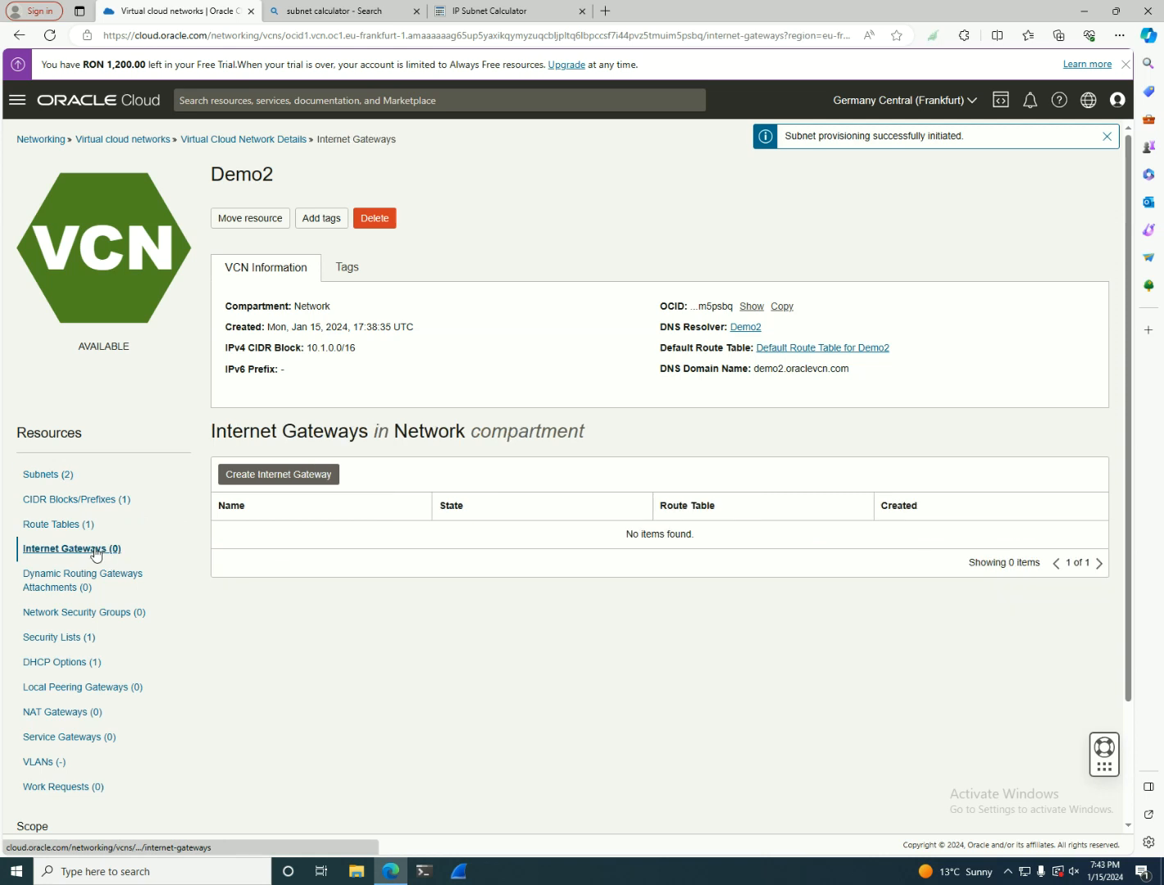
pyautogui.click(237, 476)
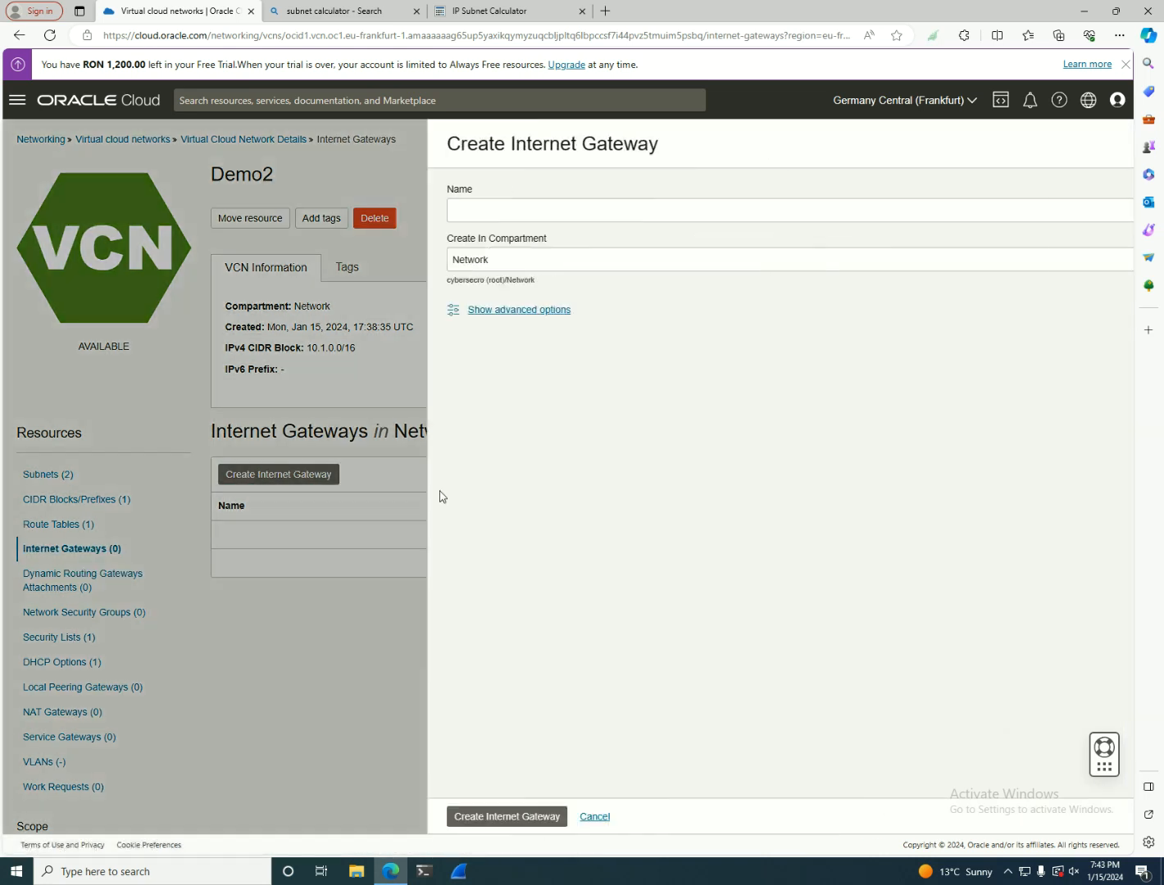
pyautogui.click(530, 211)
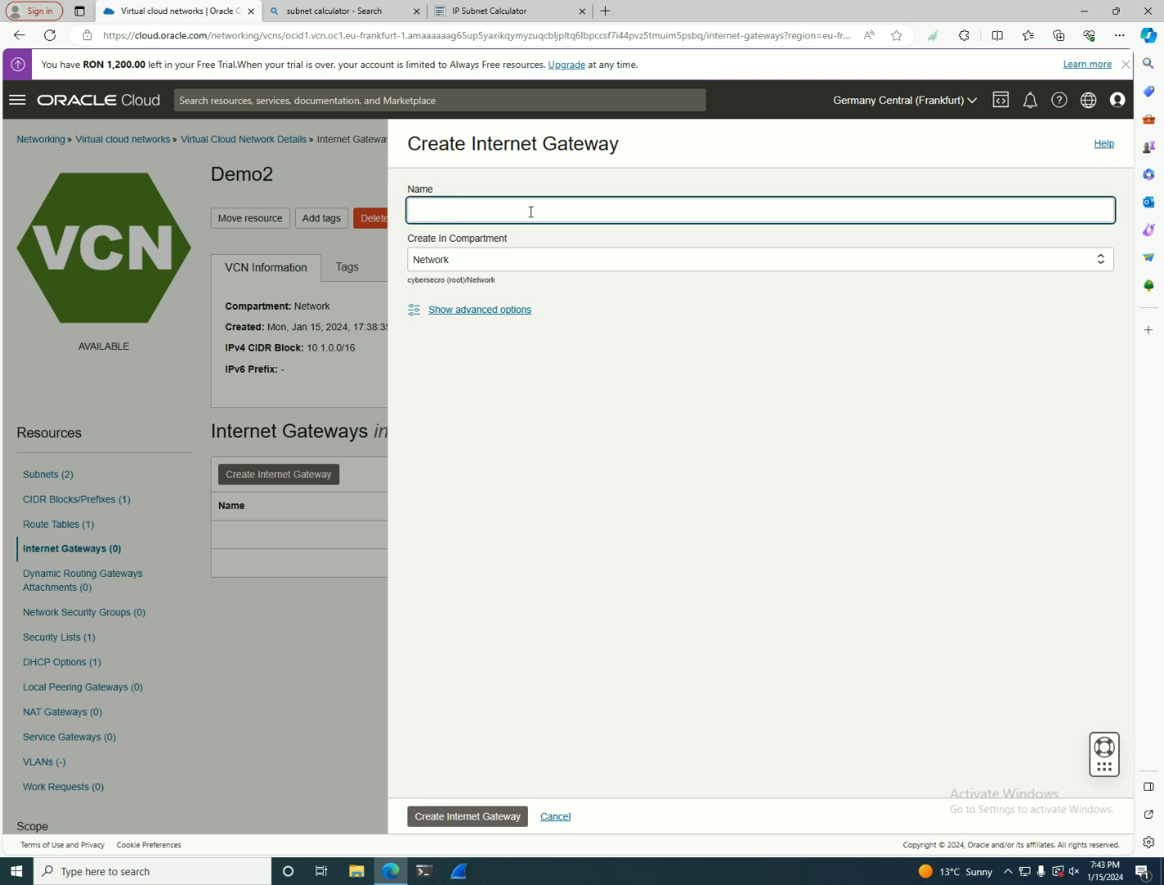
pyautogui.write('IGDemo2')
pyautogui.click(481, 817)
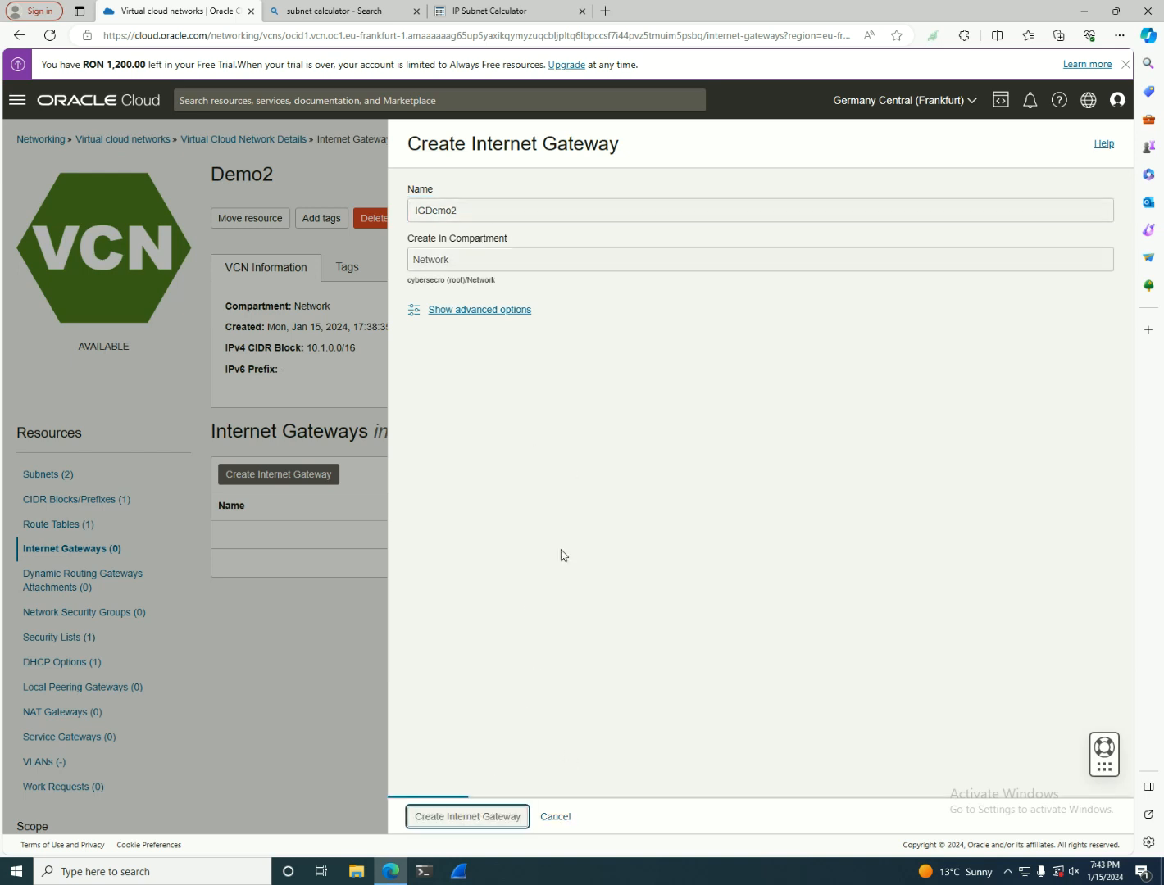
# Step: View the route rules in Demo2's default route table and return to the network's list of route tables
pyautogui.click(84, 524)
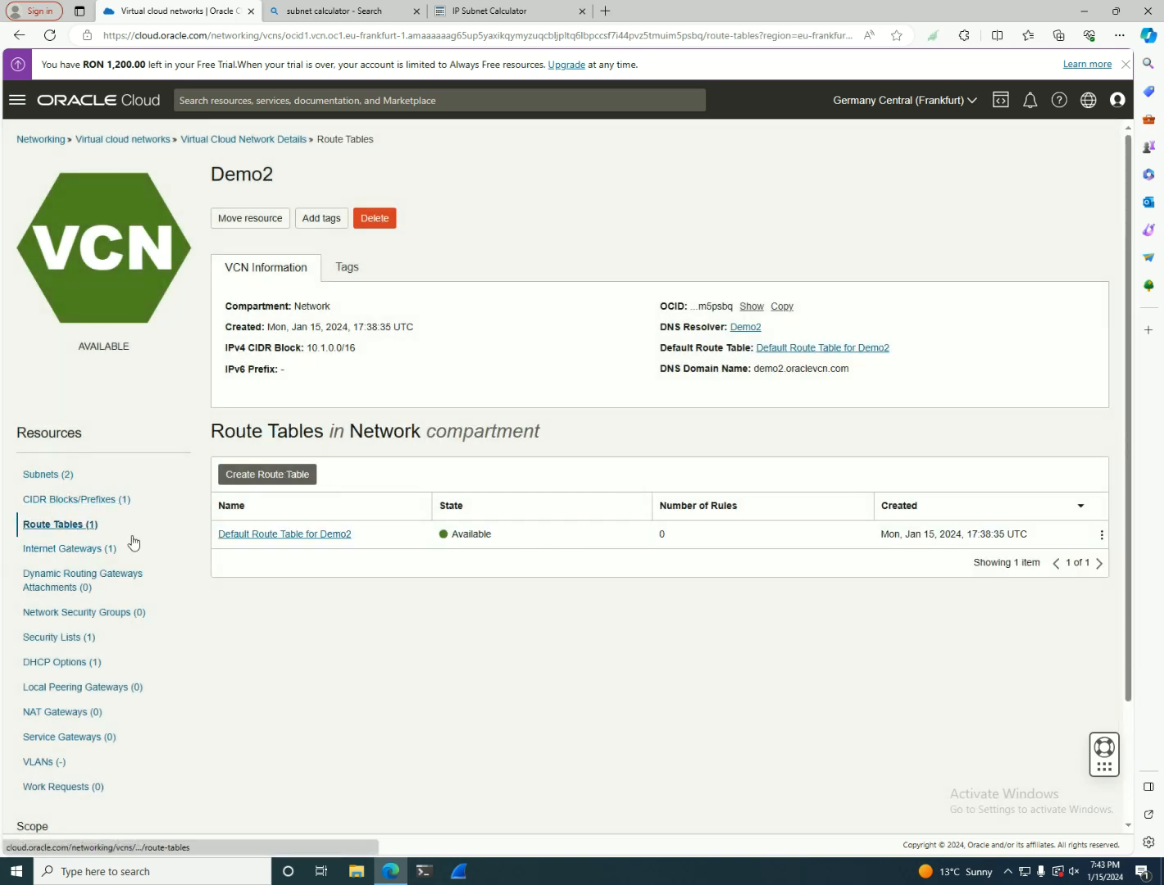
pyautogui.click(279, 536)
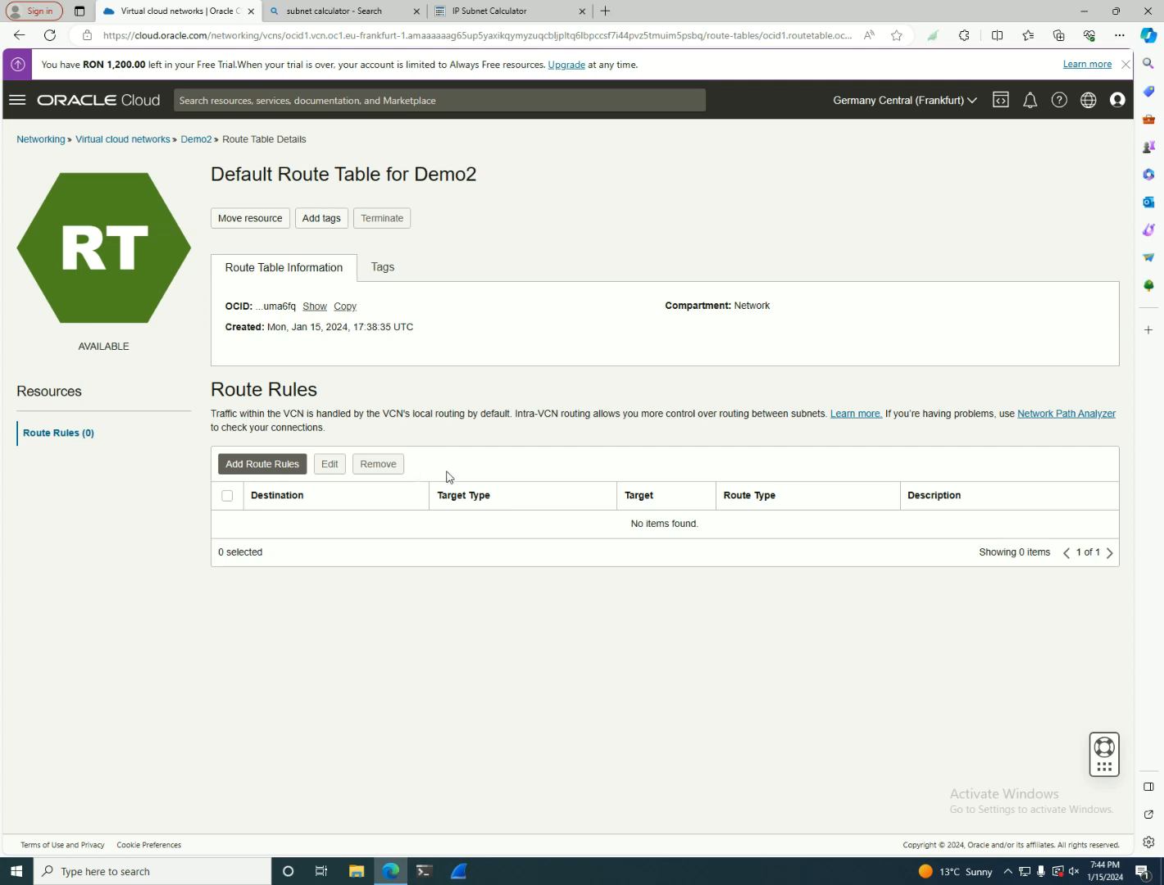
pyautogui.click(194, 141)
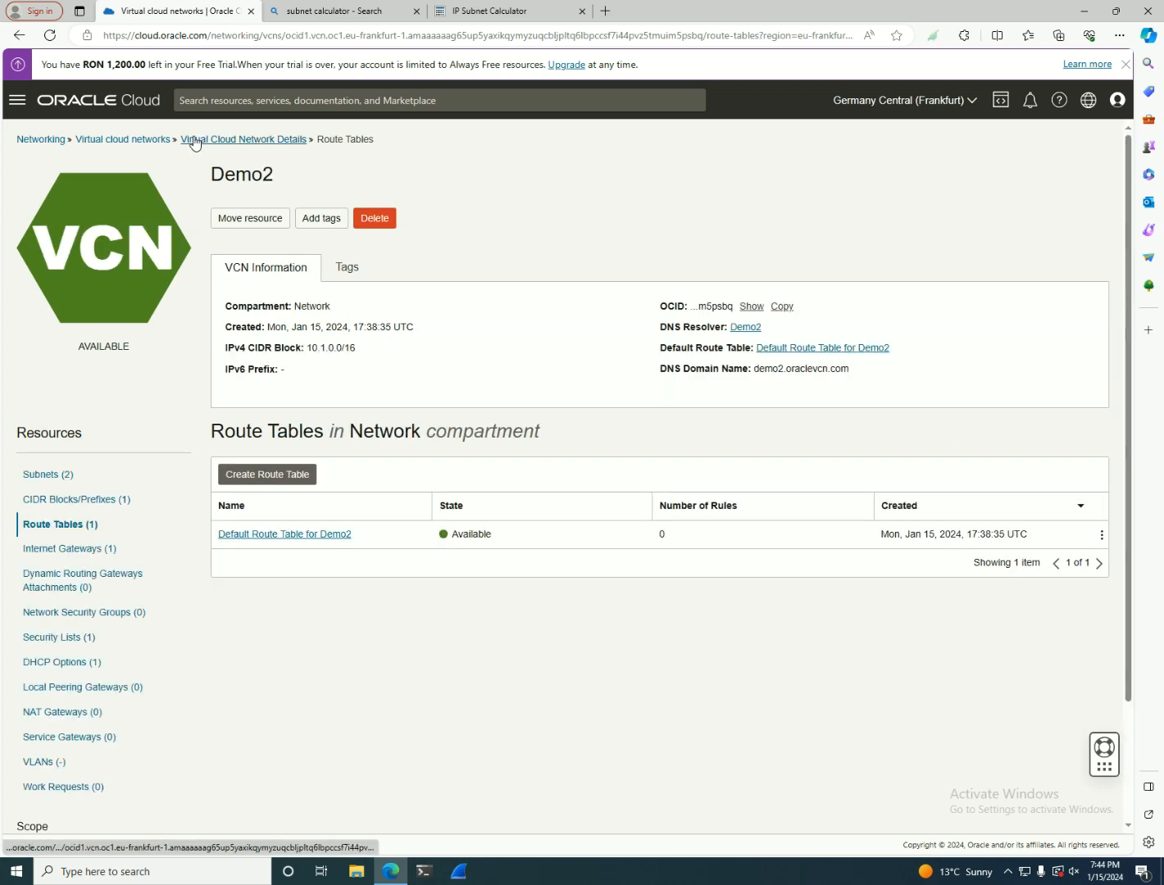
pyautogui.click(81, 549)
pyautogui.click(57, 523)
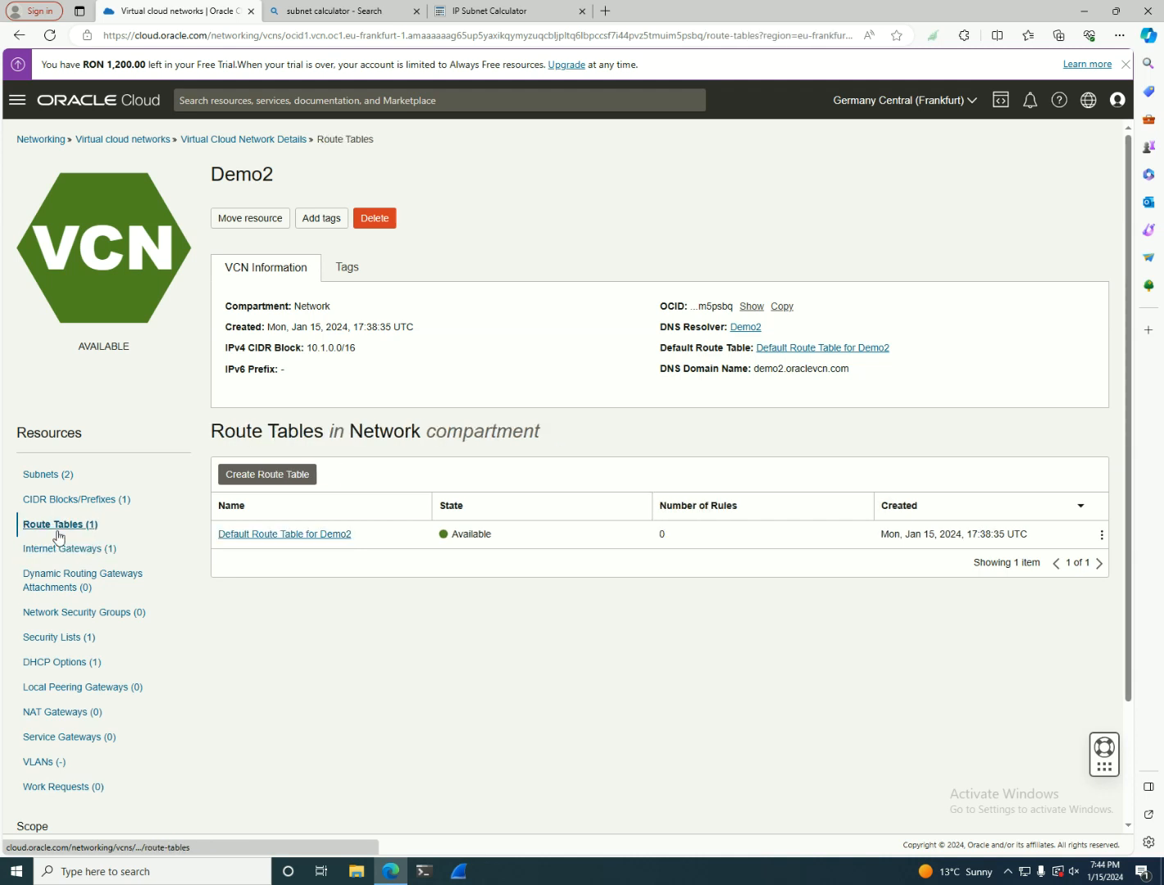
# Step: Add a route rule to Default Route Table for Demo2 sending 0.0.0.0/0 to the internet gateway IGDemo2
pyautogui.click(272, 537)
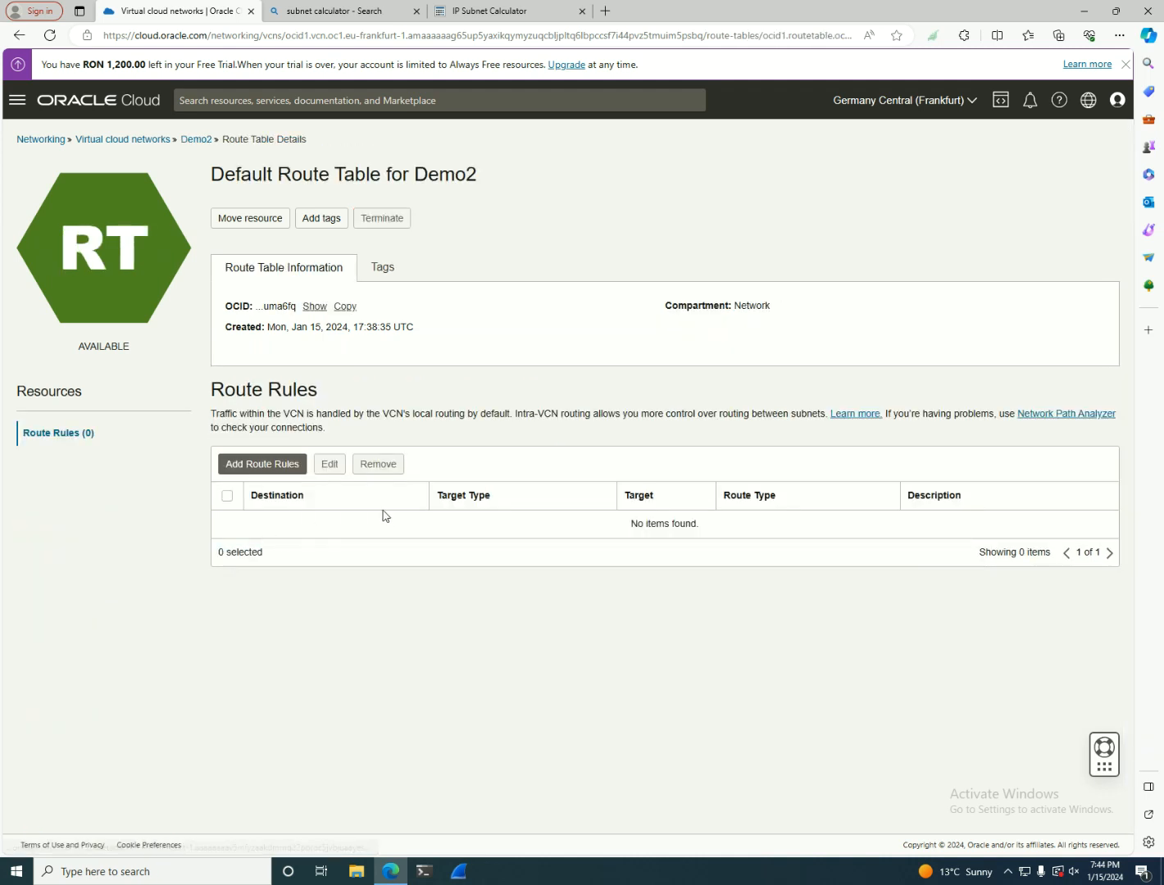
pyautogui.click(263, 466)
pyautogui.click(452, 321)
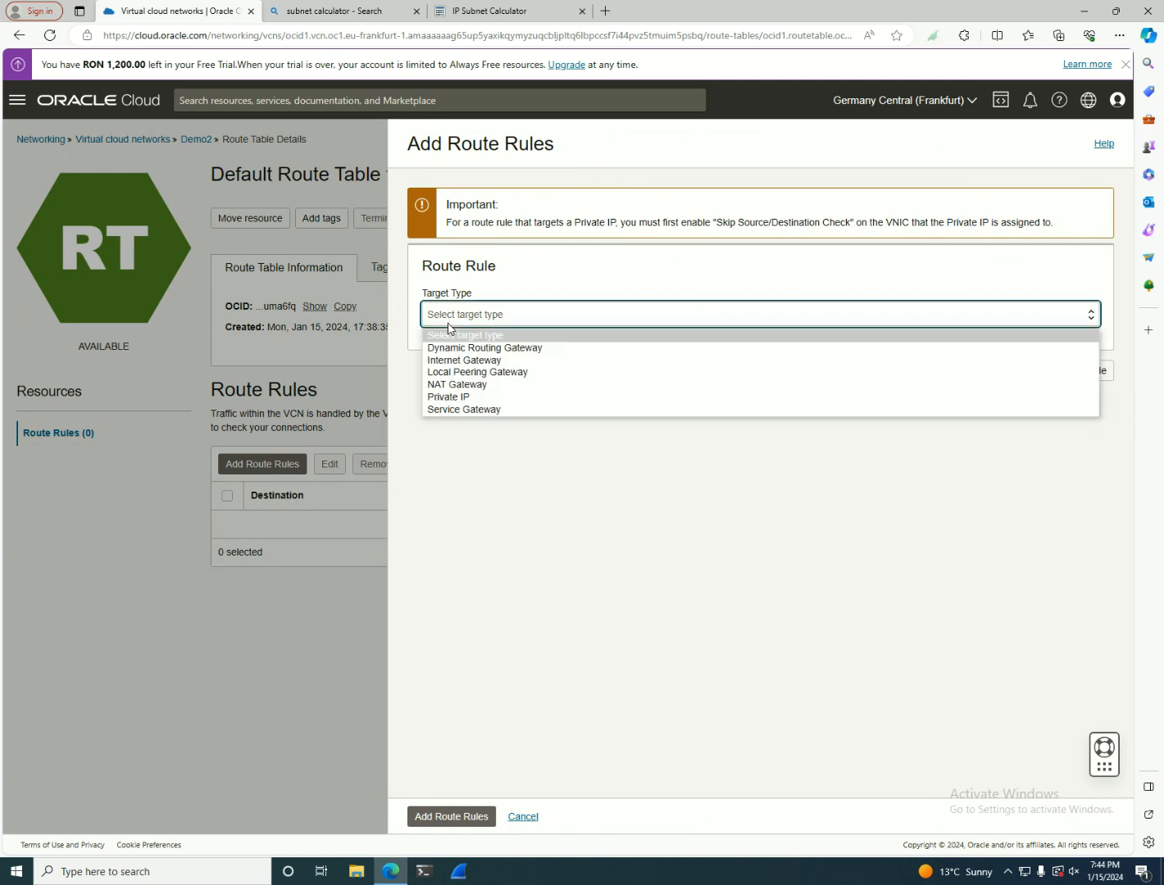
pyautogui.click(511, 365)
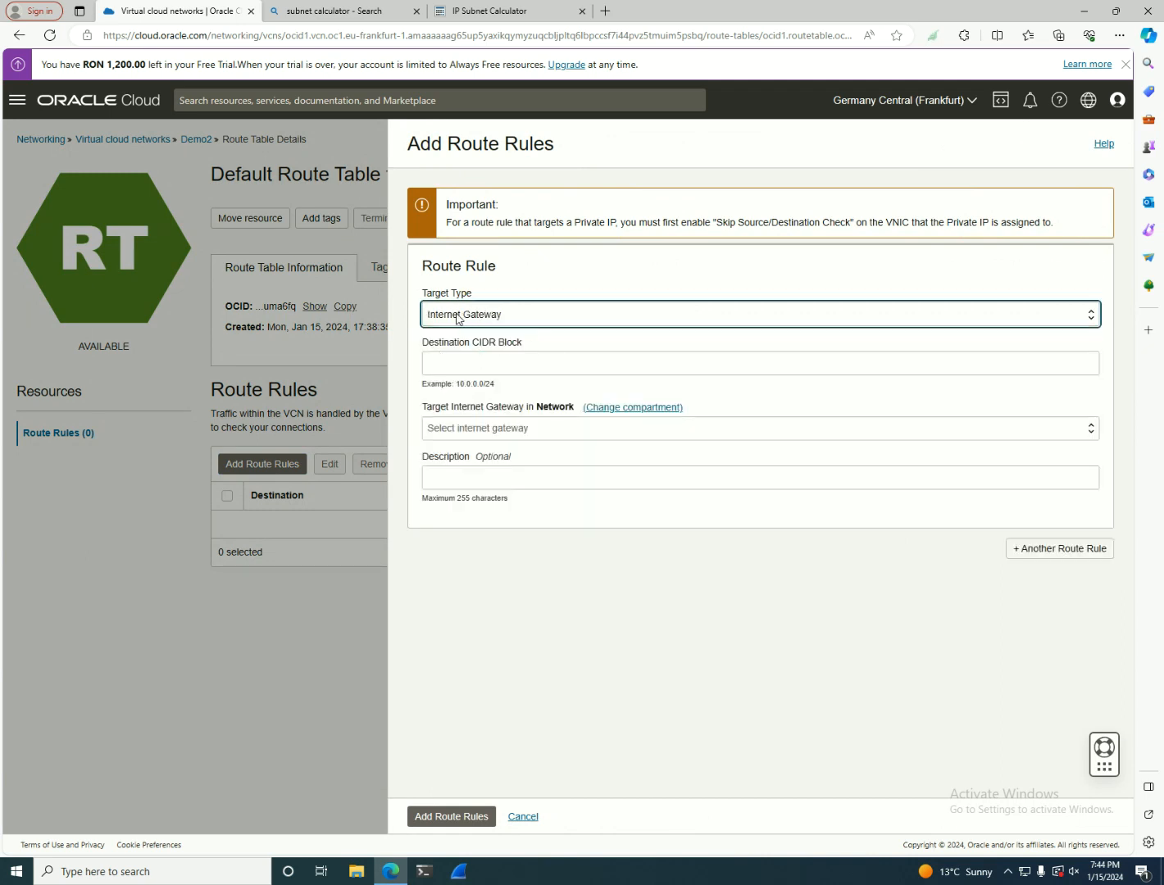
pyautogui.click(494, 361)
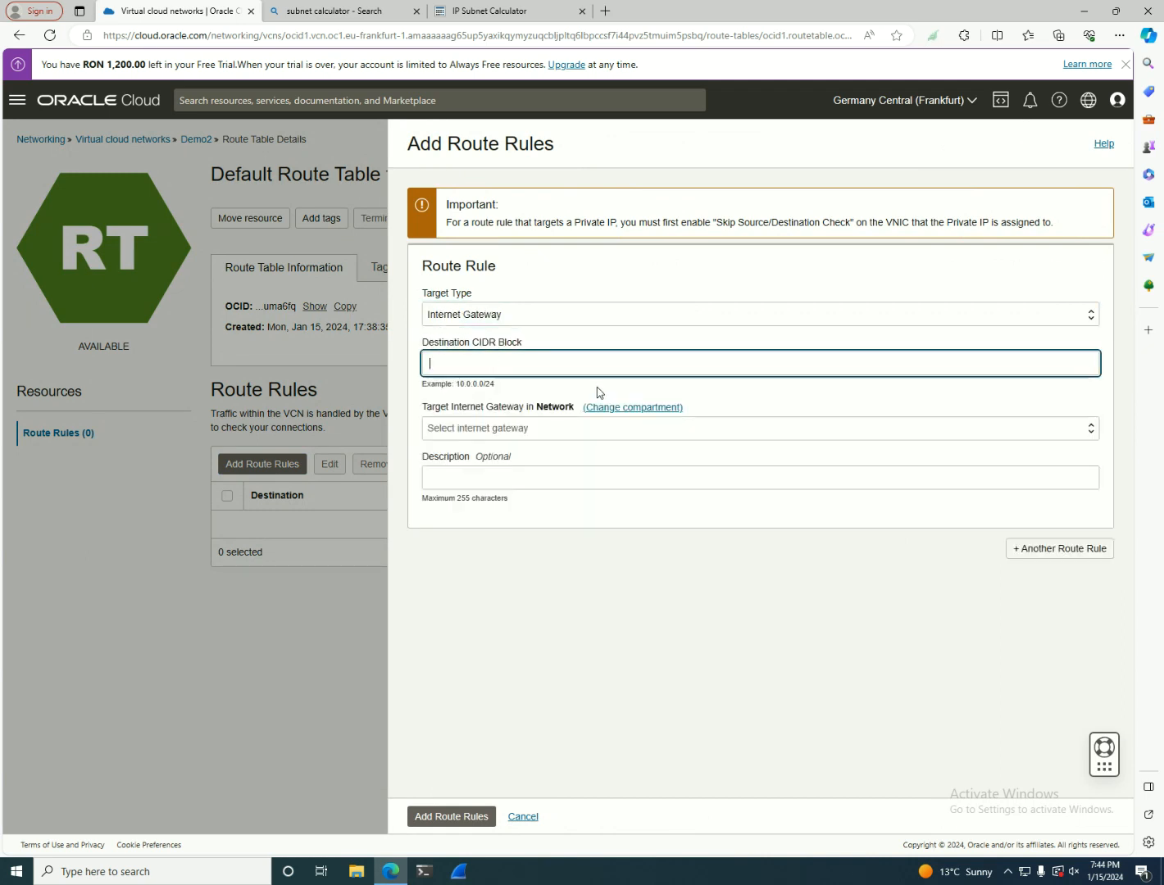
pyautogui.write('0.0.0.')
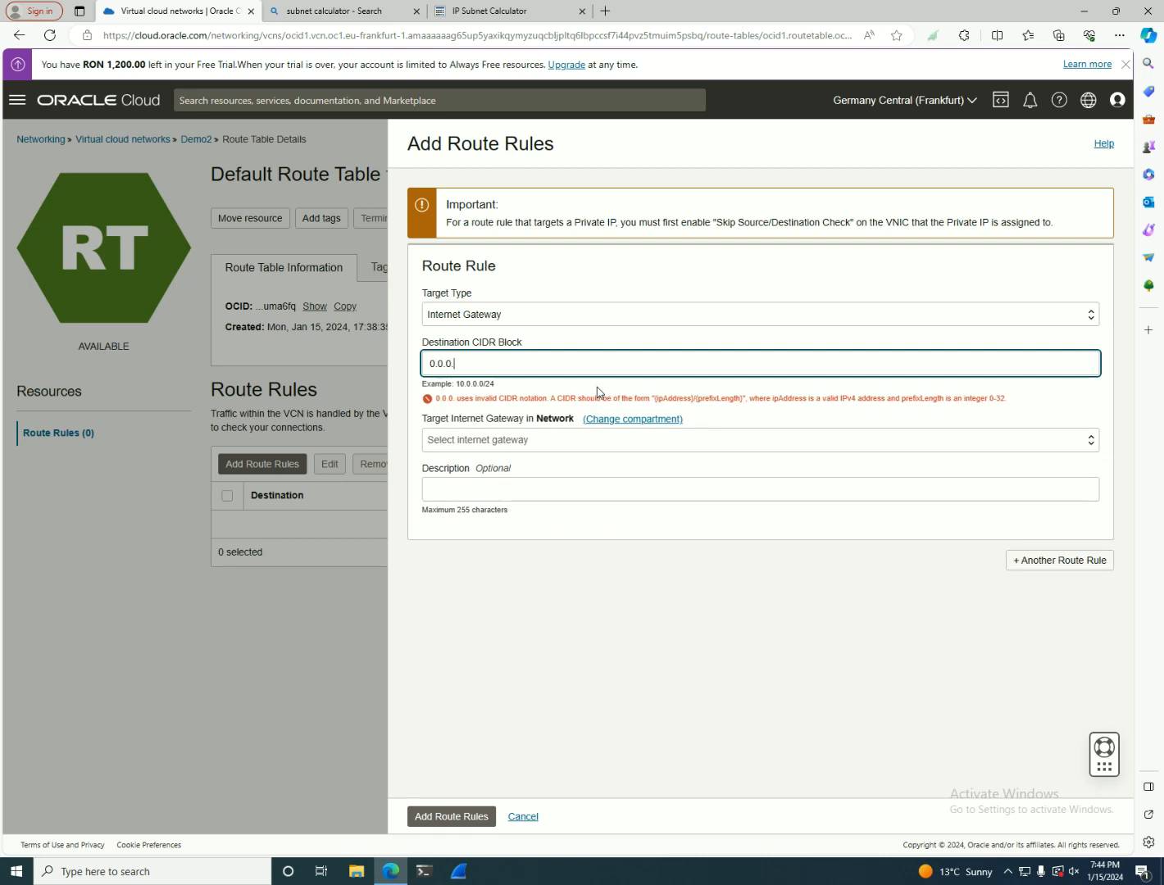
pyautogui.write('0/')
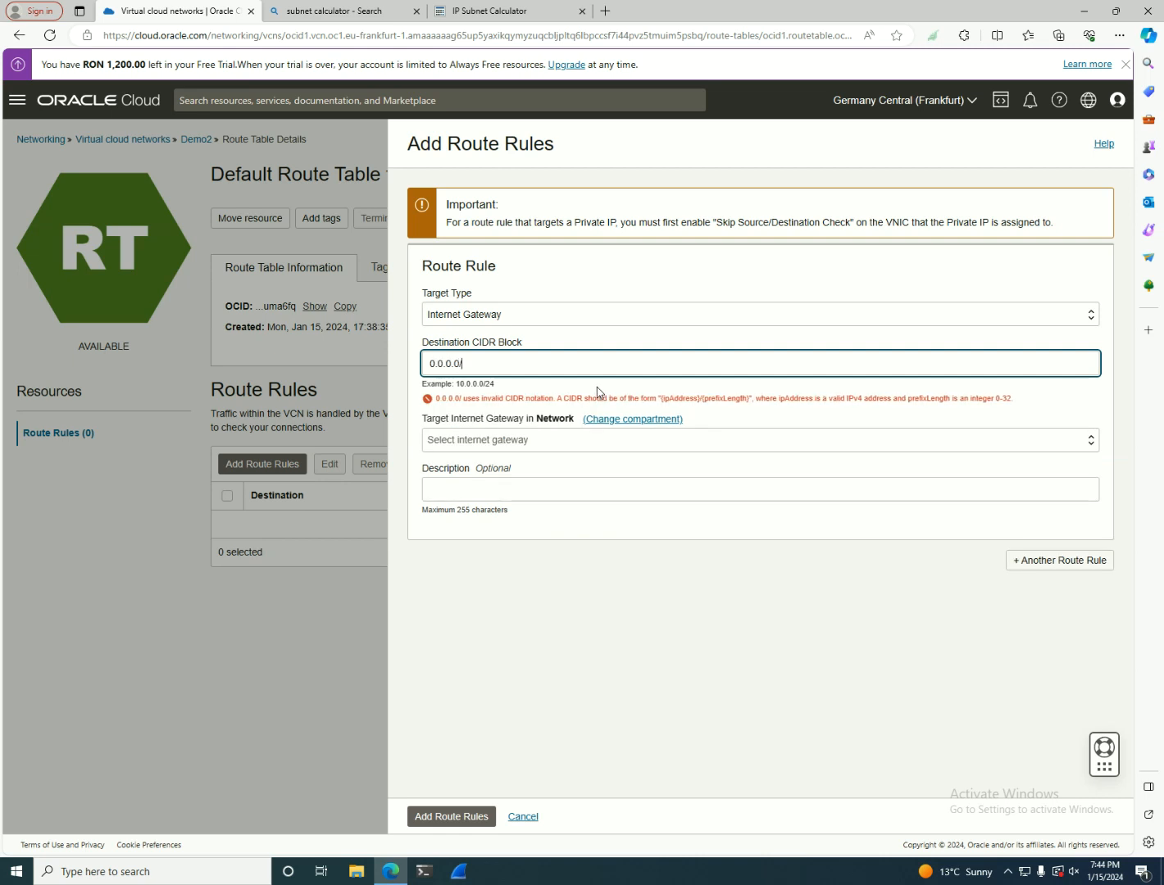
pyautogui.write('0')
pyautogui.click(555, 428)
pyautogui.click(453, 463)
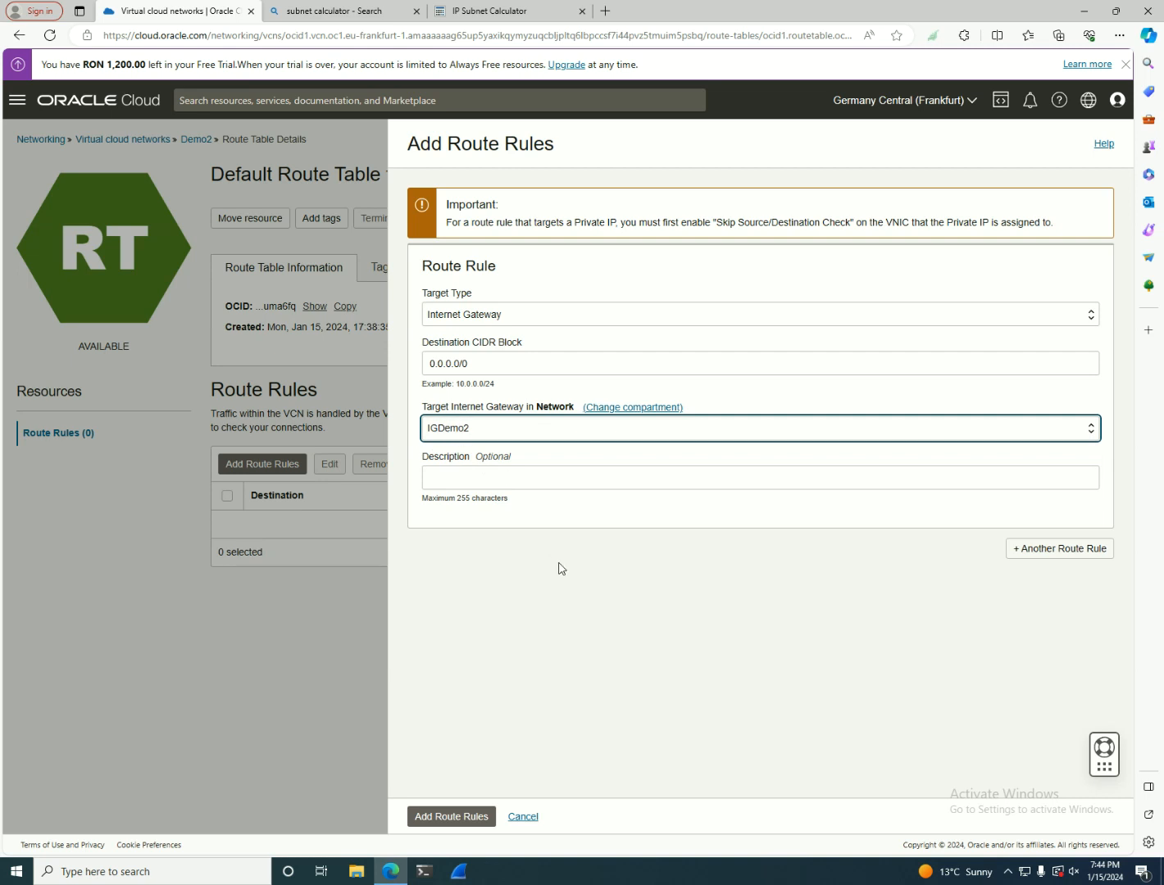
pyautogui.click(464, 816)
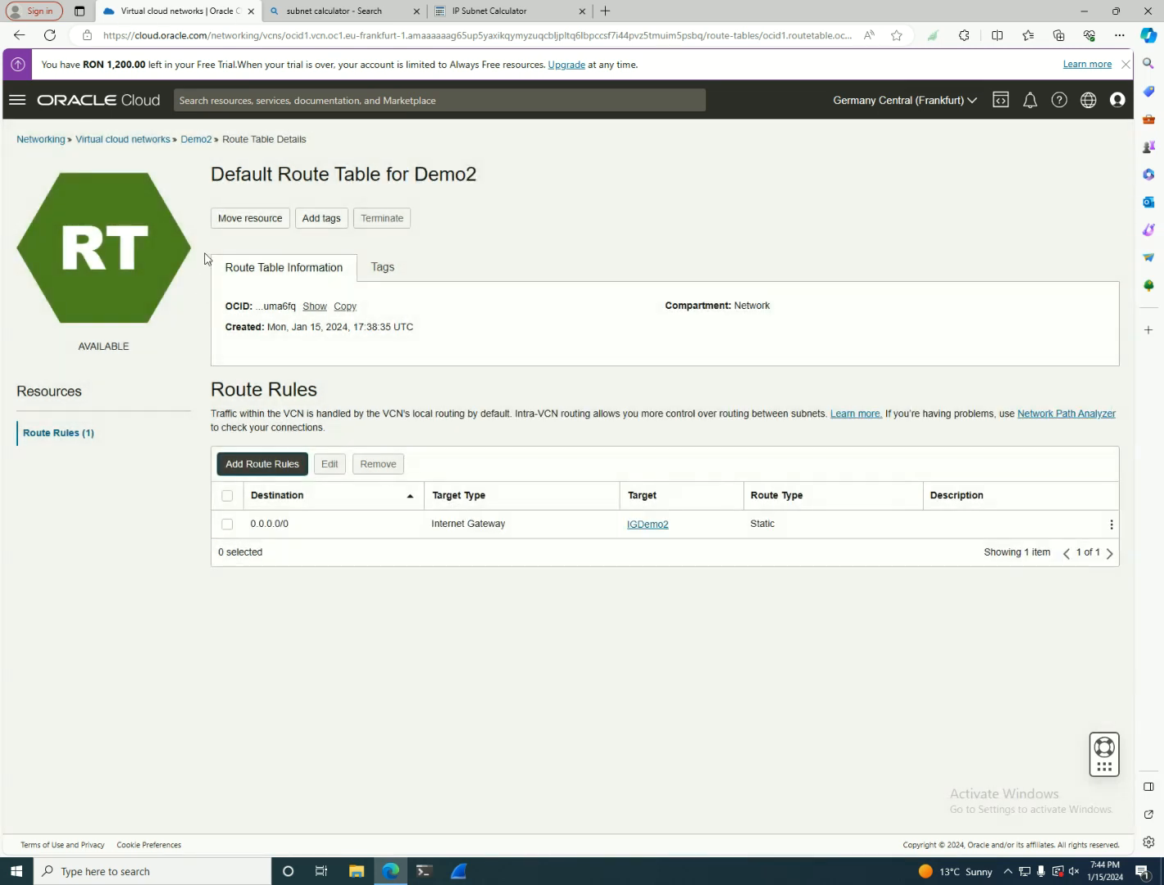
# Step: Create a NAT gateway named NGWDemo2 for Demo2 in the Network compartment with an ephemeral public IP address
pyautogui.click(197, 139)
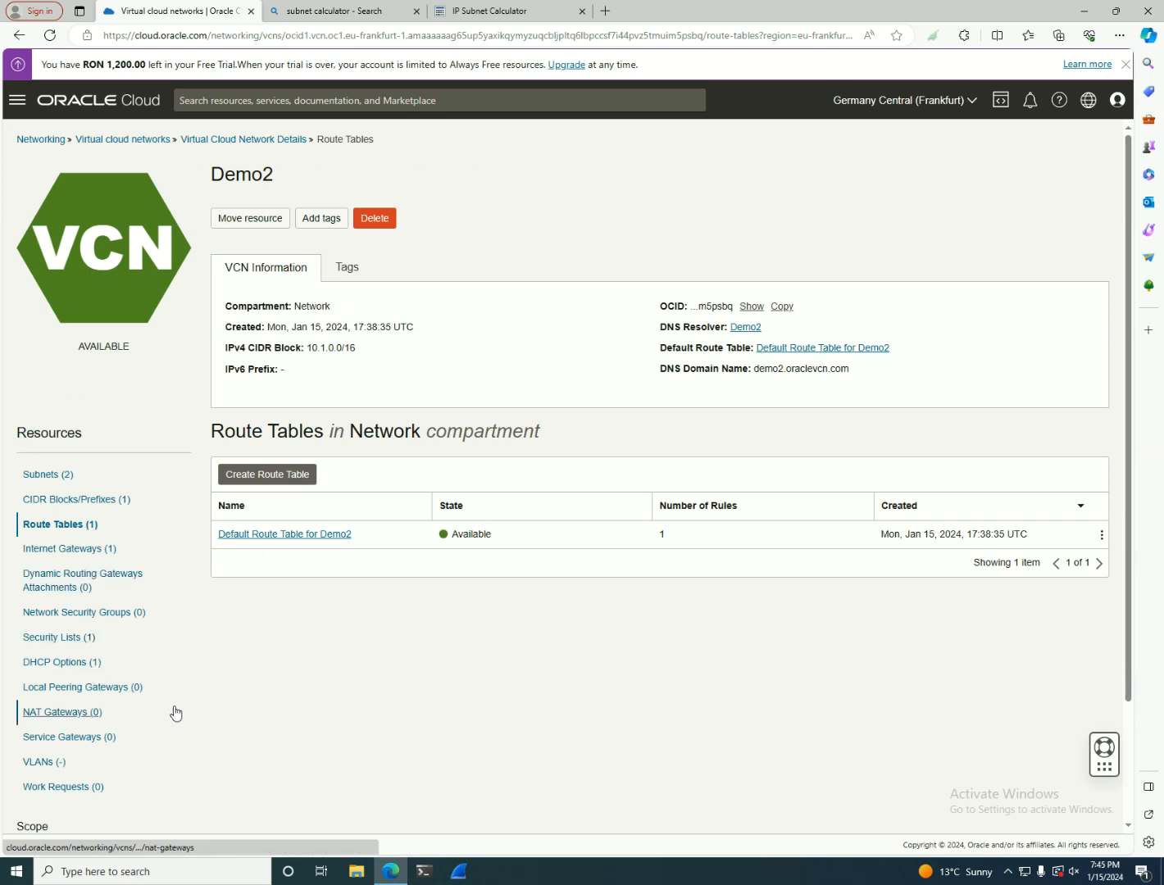
pyautogui.click(92, 713)
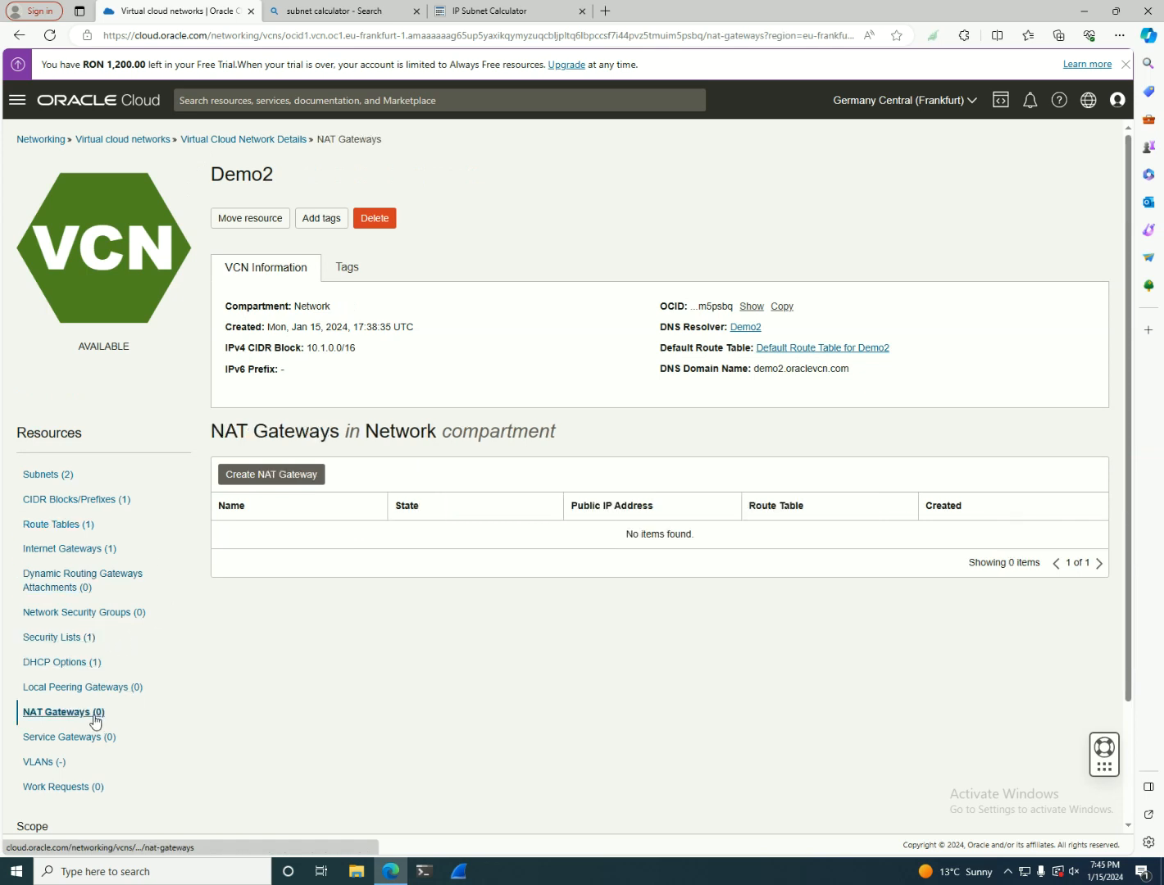
pyautogui.click(254, 476)
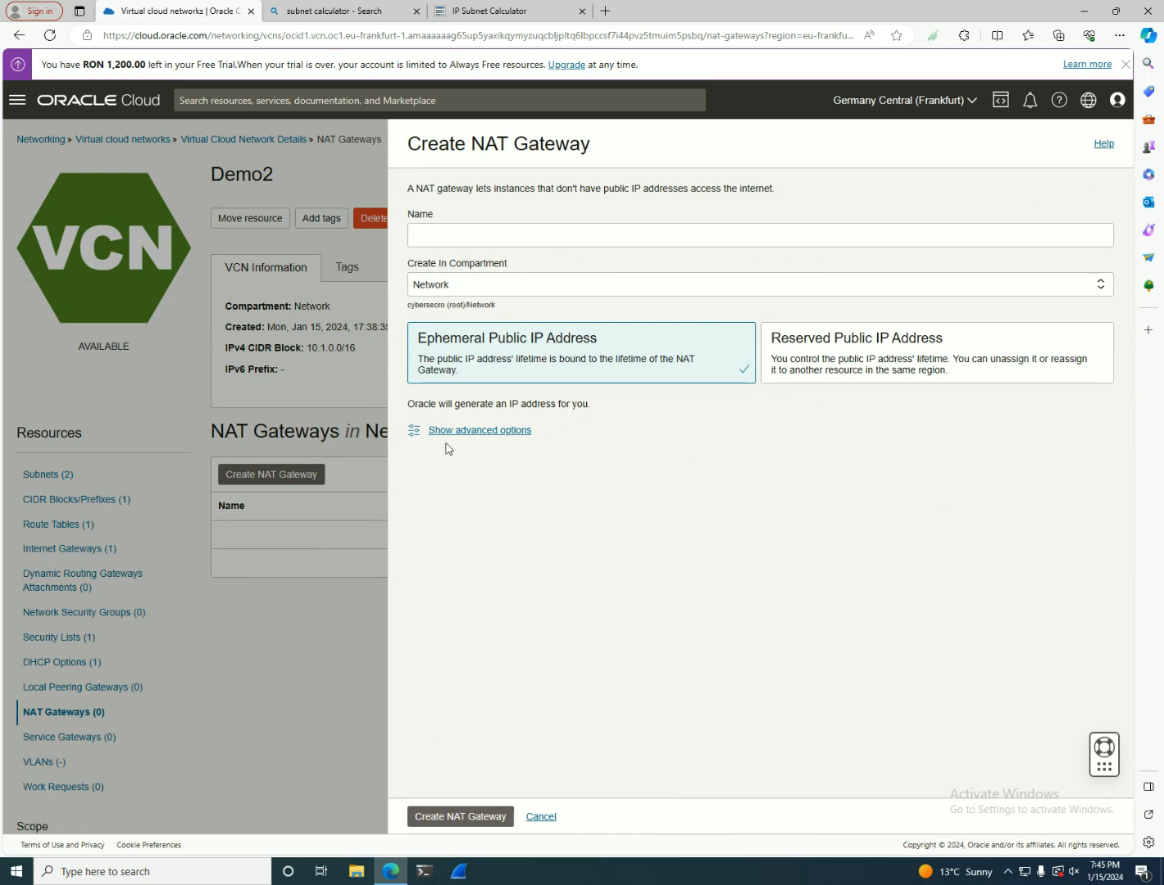
pyautogui.click(533, 228)
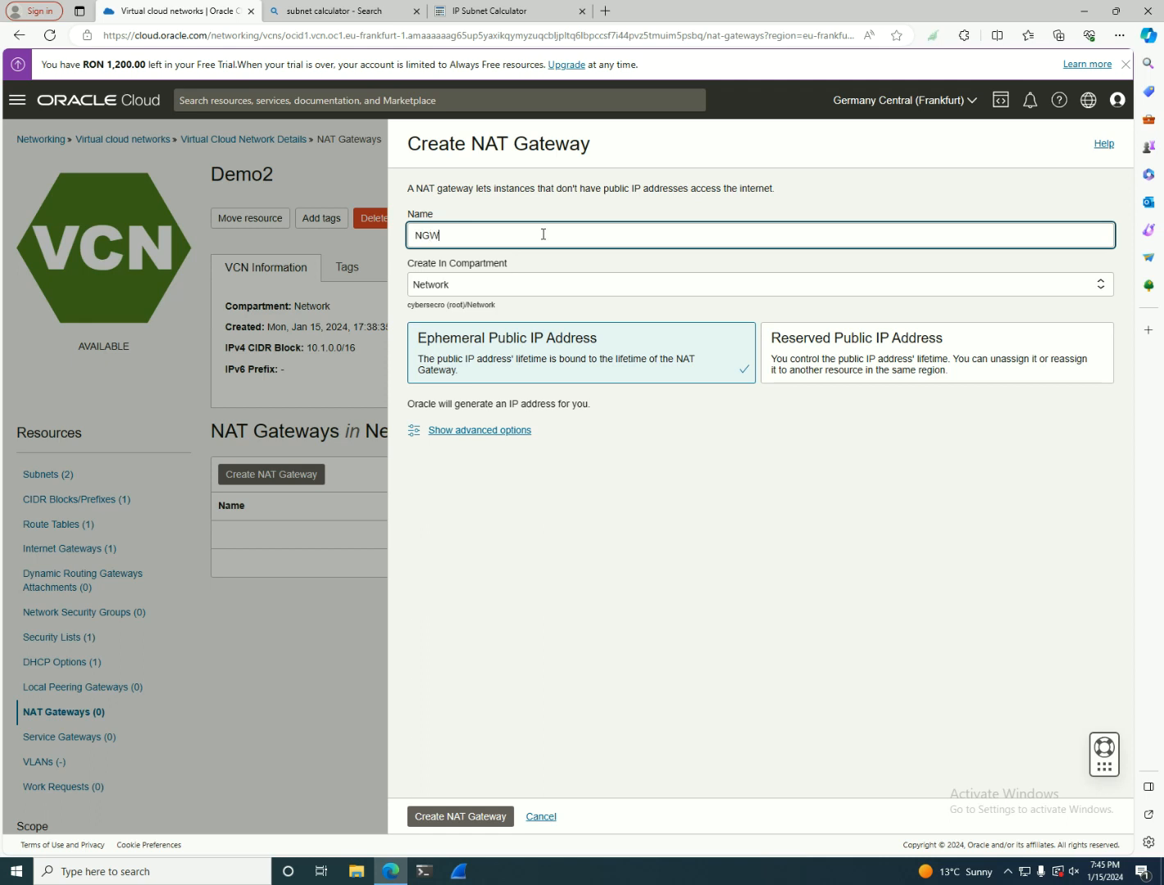
pyautogui.write('NGWDewm')
pyautogui.click(455, 813)
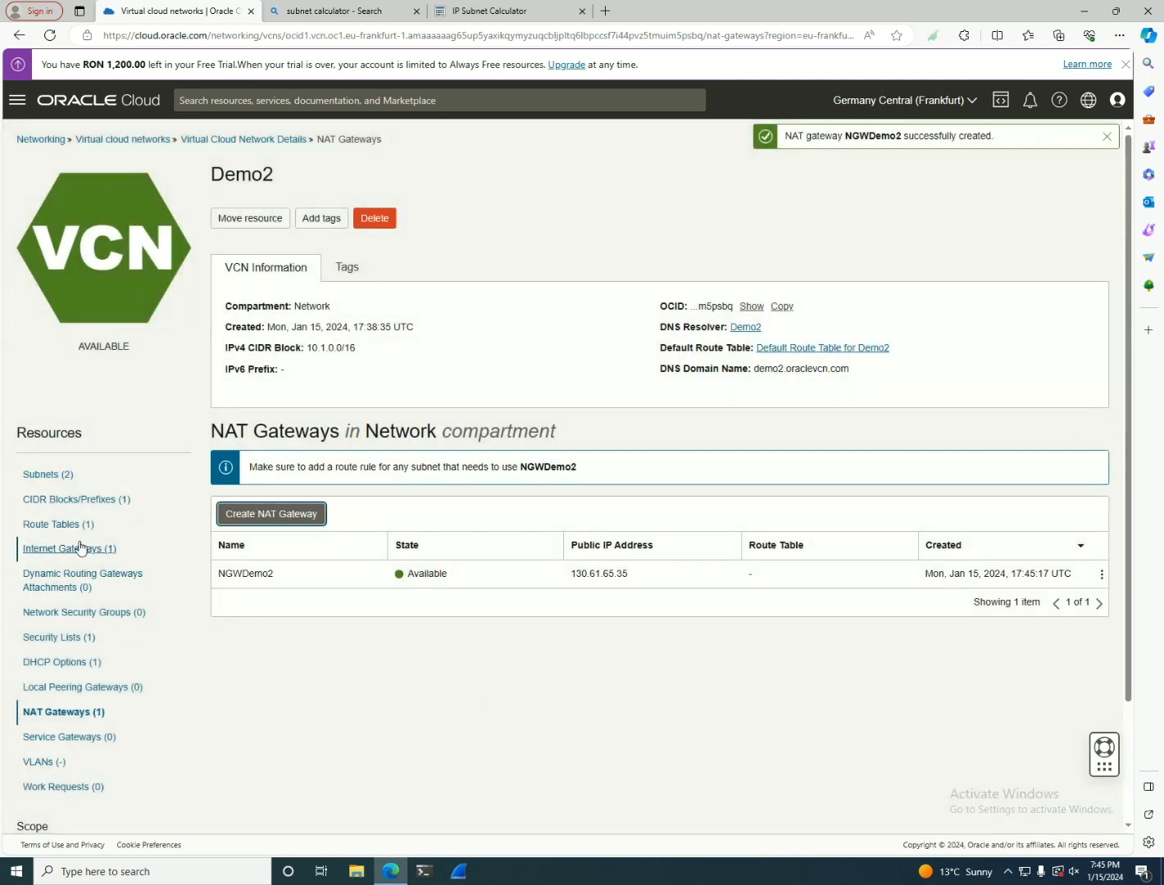
# Step: Start a new Demo2 route table named PrivateRT and add a rule with target type NAT Gateway
pyautogui.click(58, 523)
pyautogui.click(278, 475)
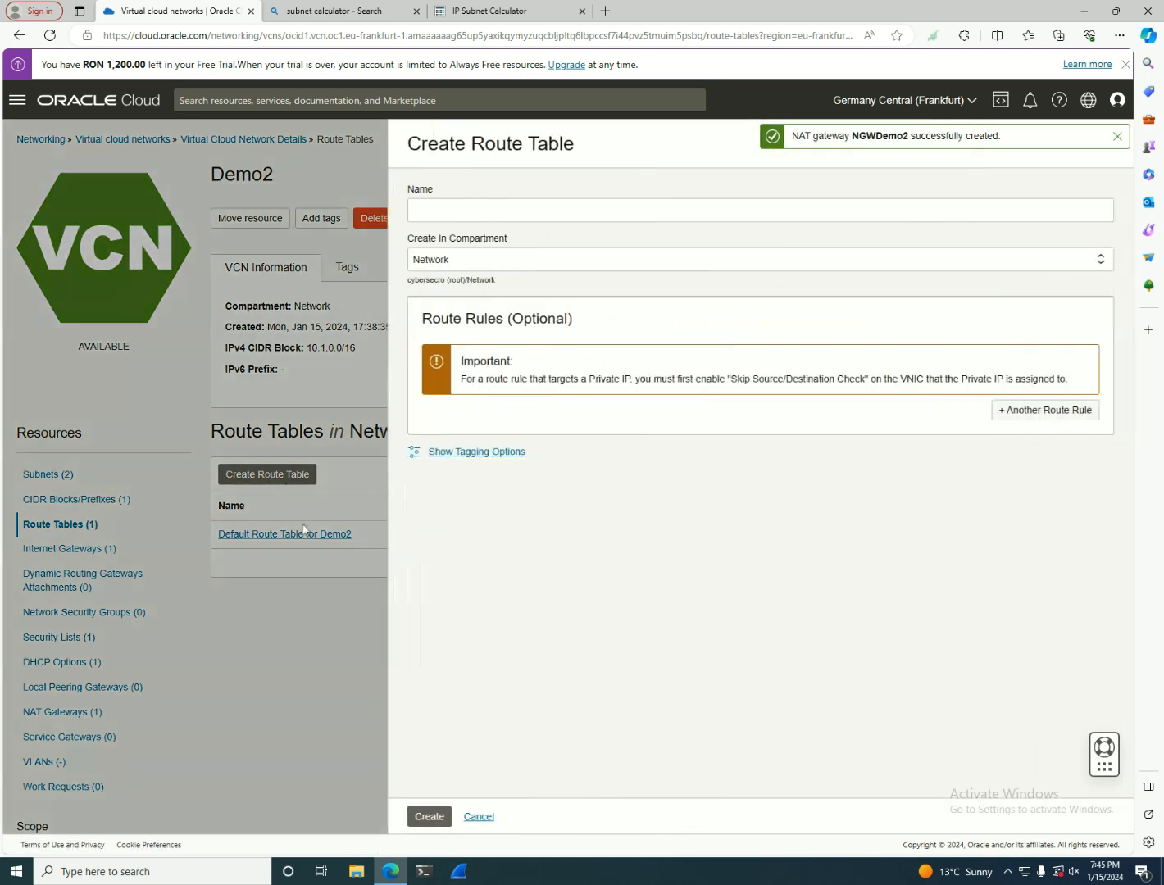
pyautogui.click(437, 215)
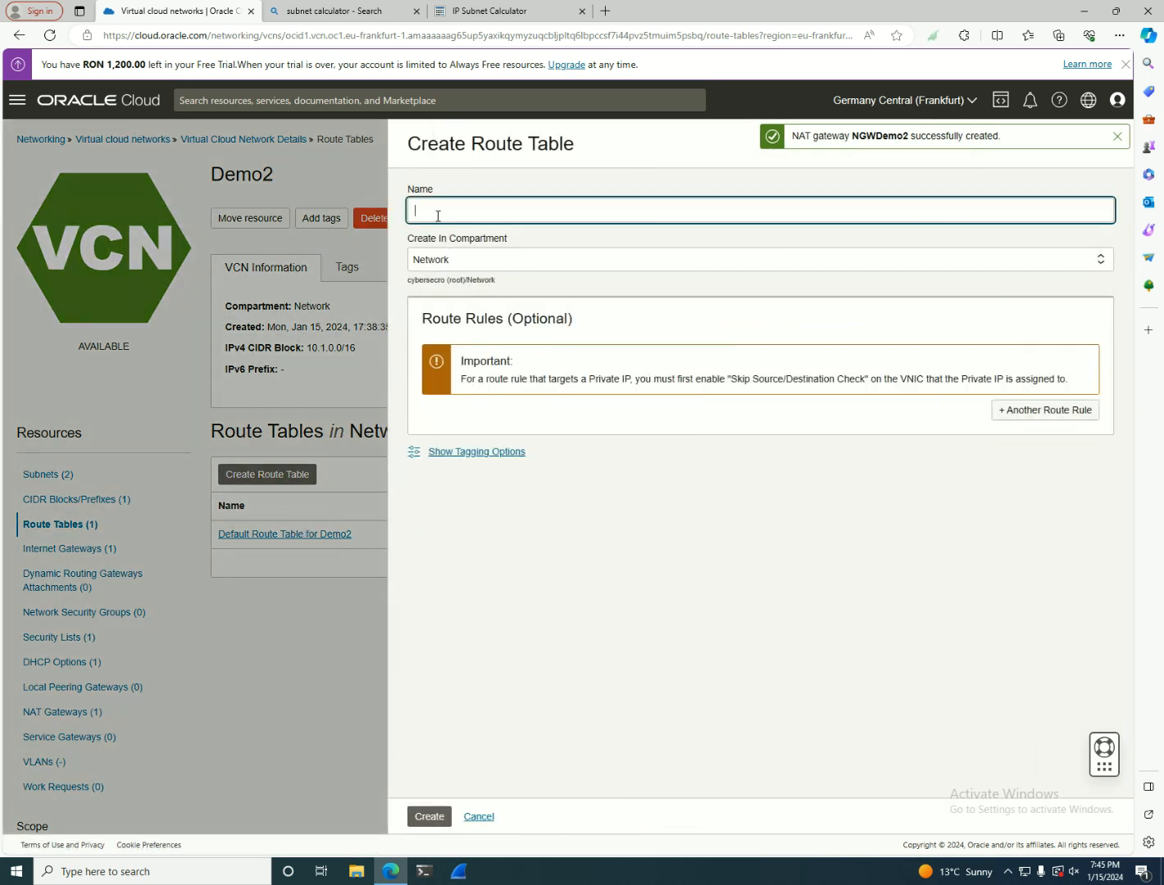
pyautogui.write('PrivateRT')
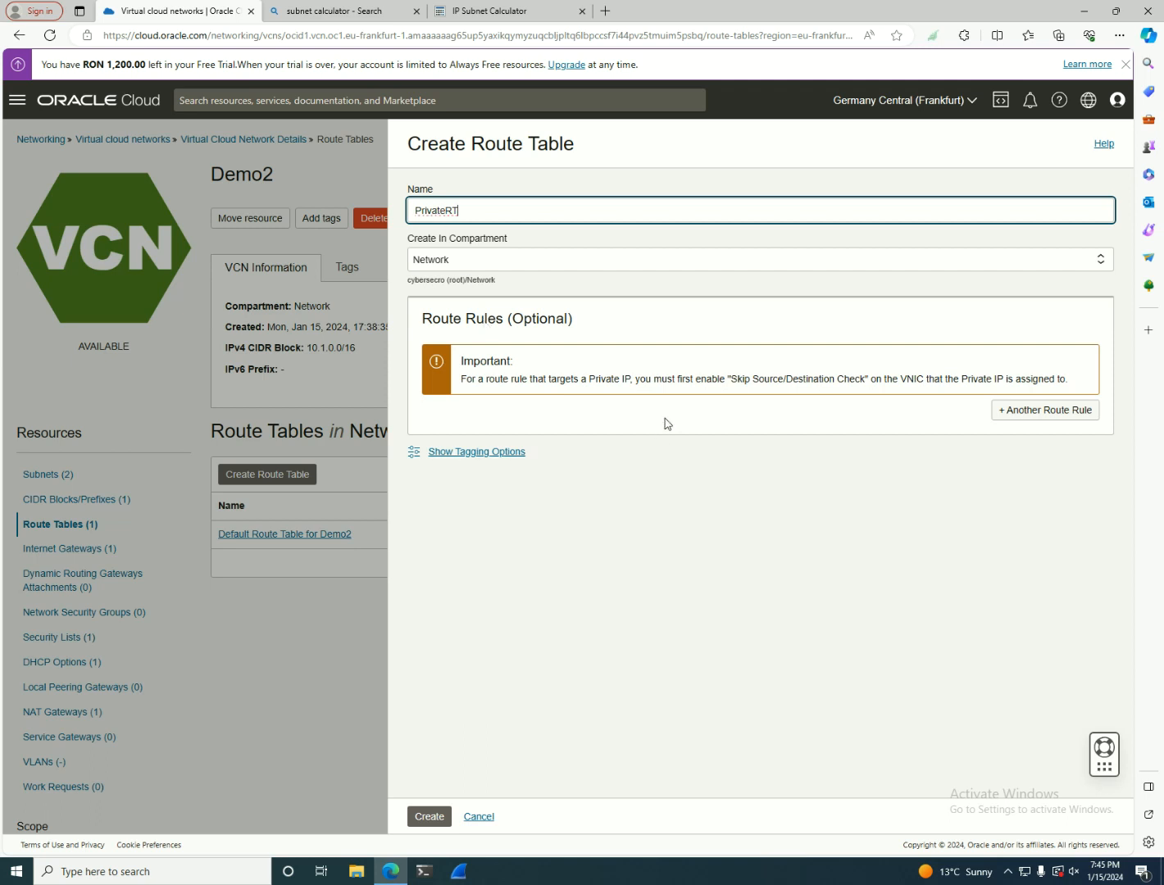
pyautogui.click(1020, 411)
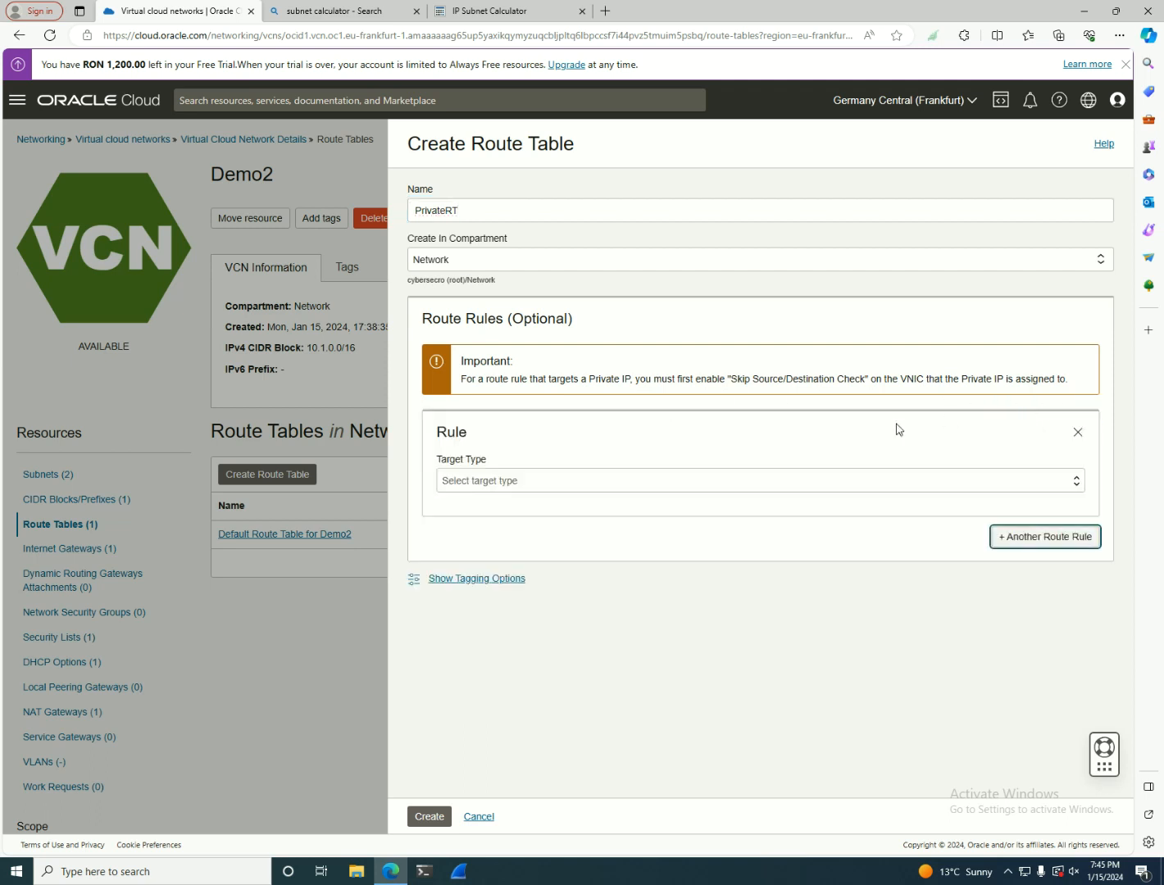
pyautogui.click(623, 484)
pyautogui.click(537, 551)
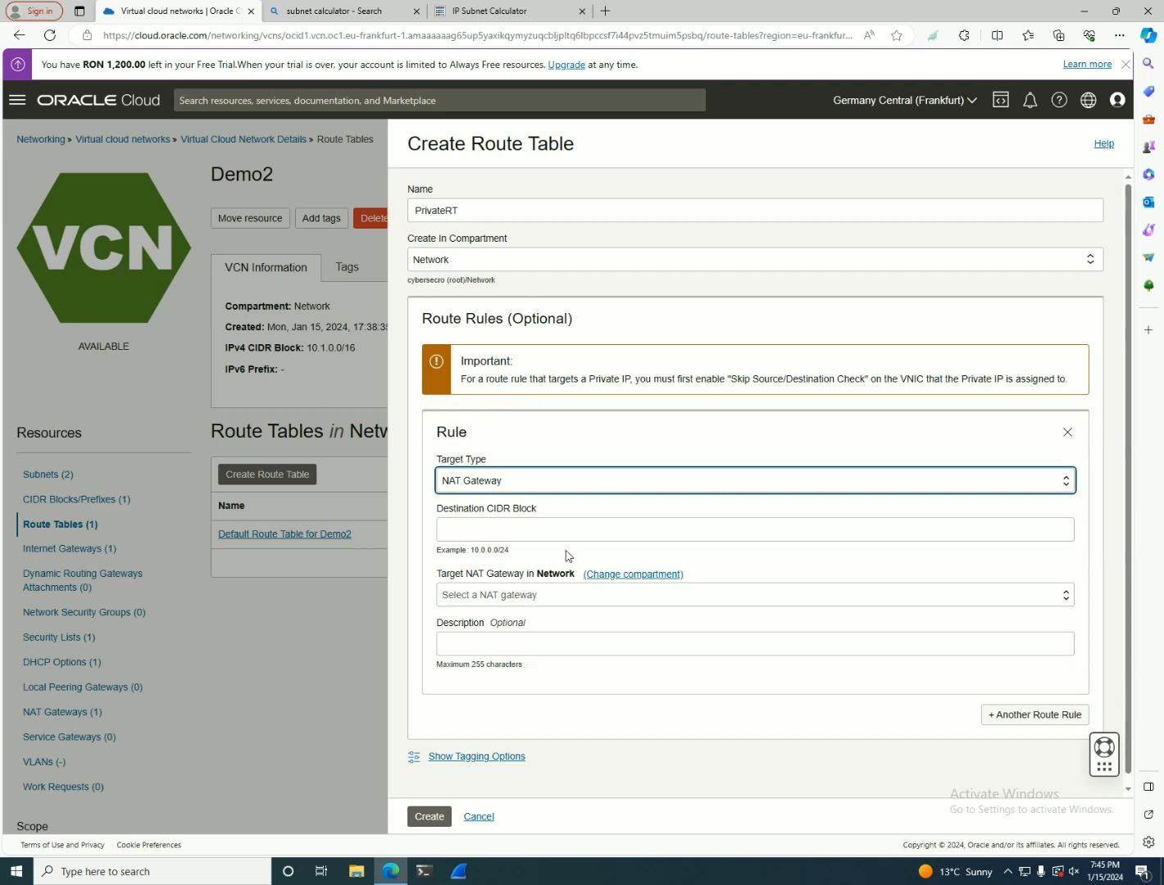
# Step: Set the rule's destination CIDR block to 0.0.0.0/0 and its target to NGWDemo2, and create the PrivateRT route table
pyautogui.click(548, 521)
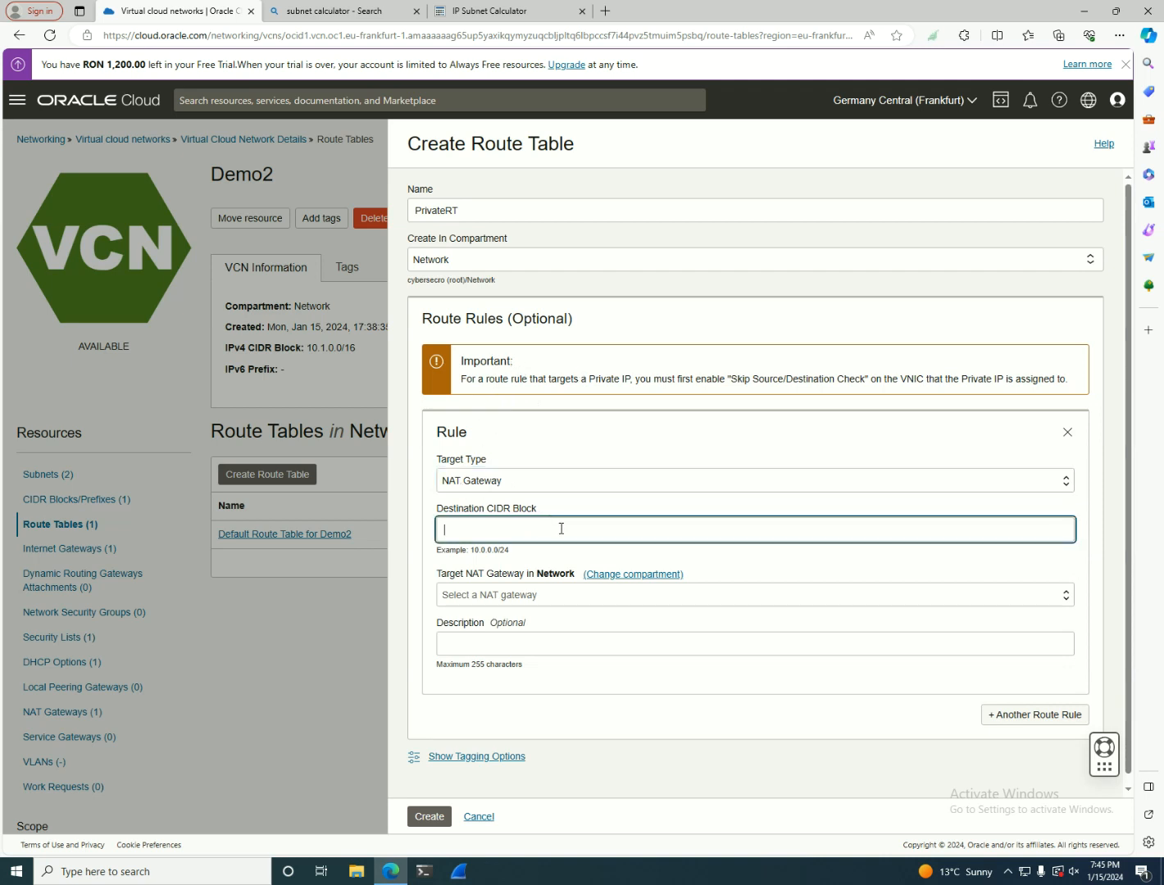
pyautogui.write('0.0')
pyautogui.press('BackSpace')
pyautogui.write('0.0.0')
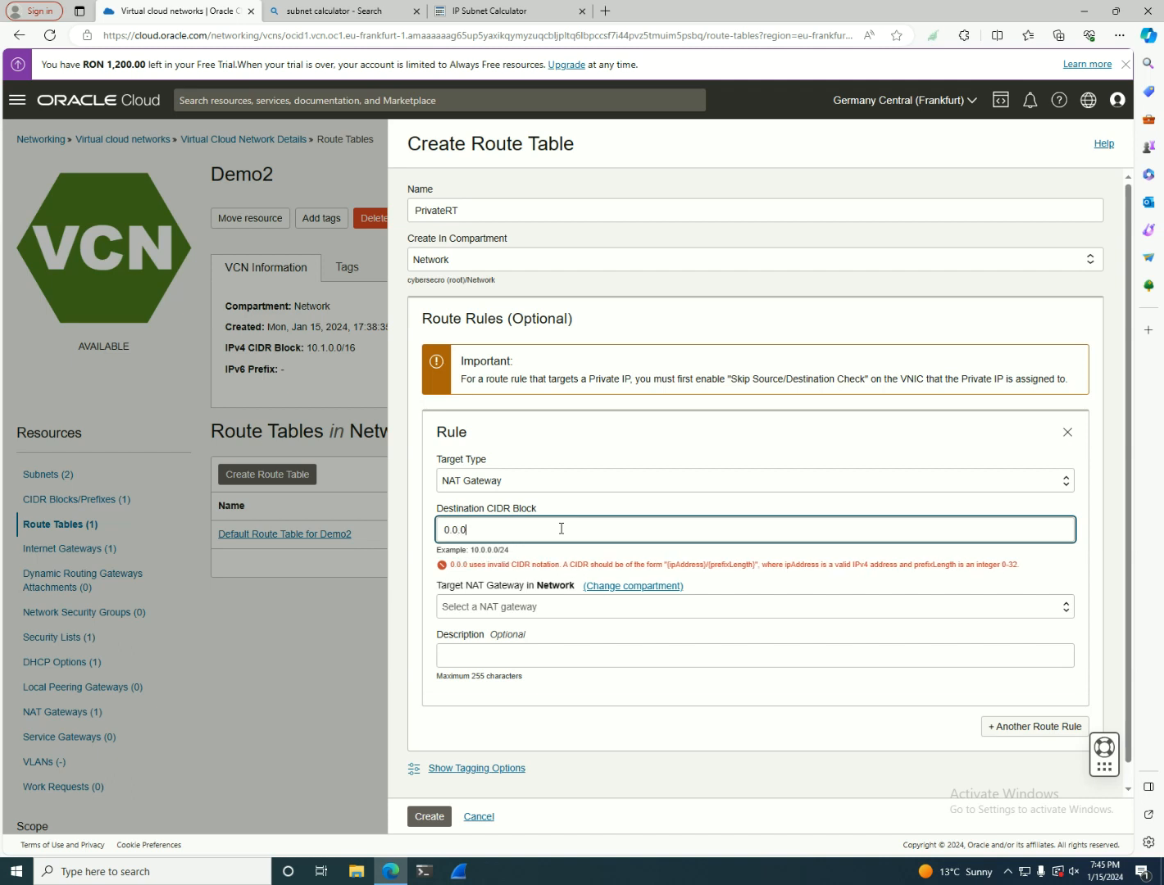
pyautogui.write('/0')
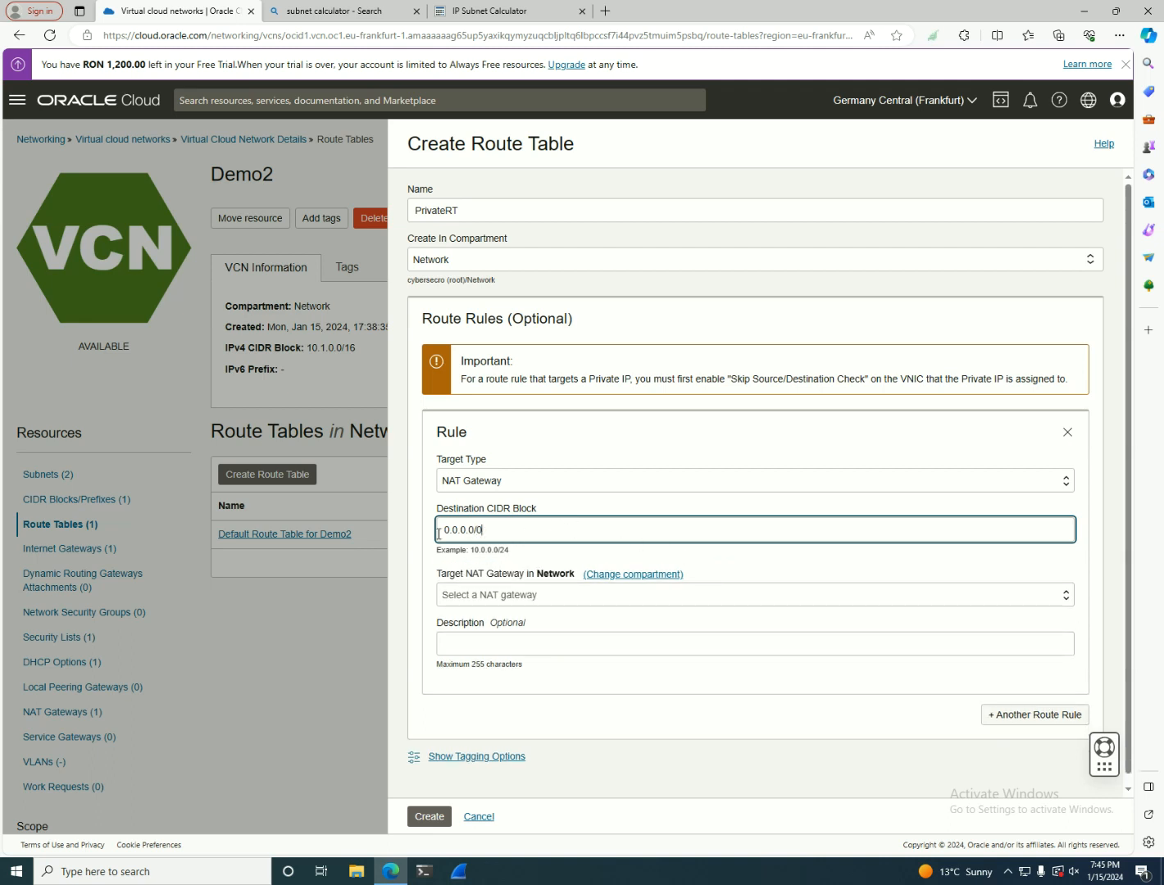
pyautogui.moveTo(483, 536); pyautogui.dragTo(437, 539)
pyautogui.click(479, 603)
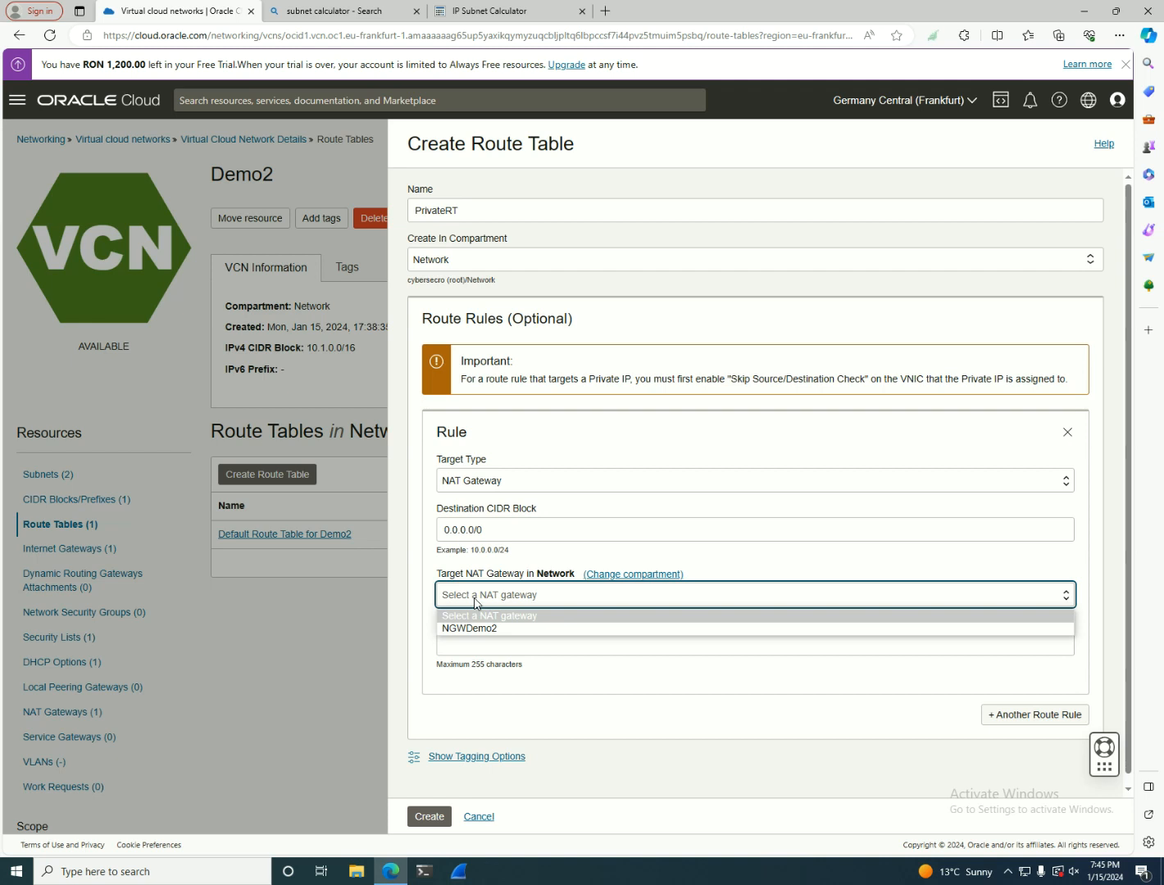
pyautogui.click(480, 628)
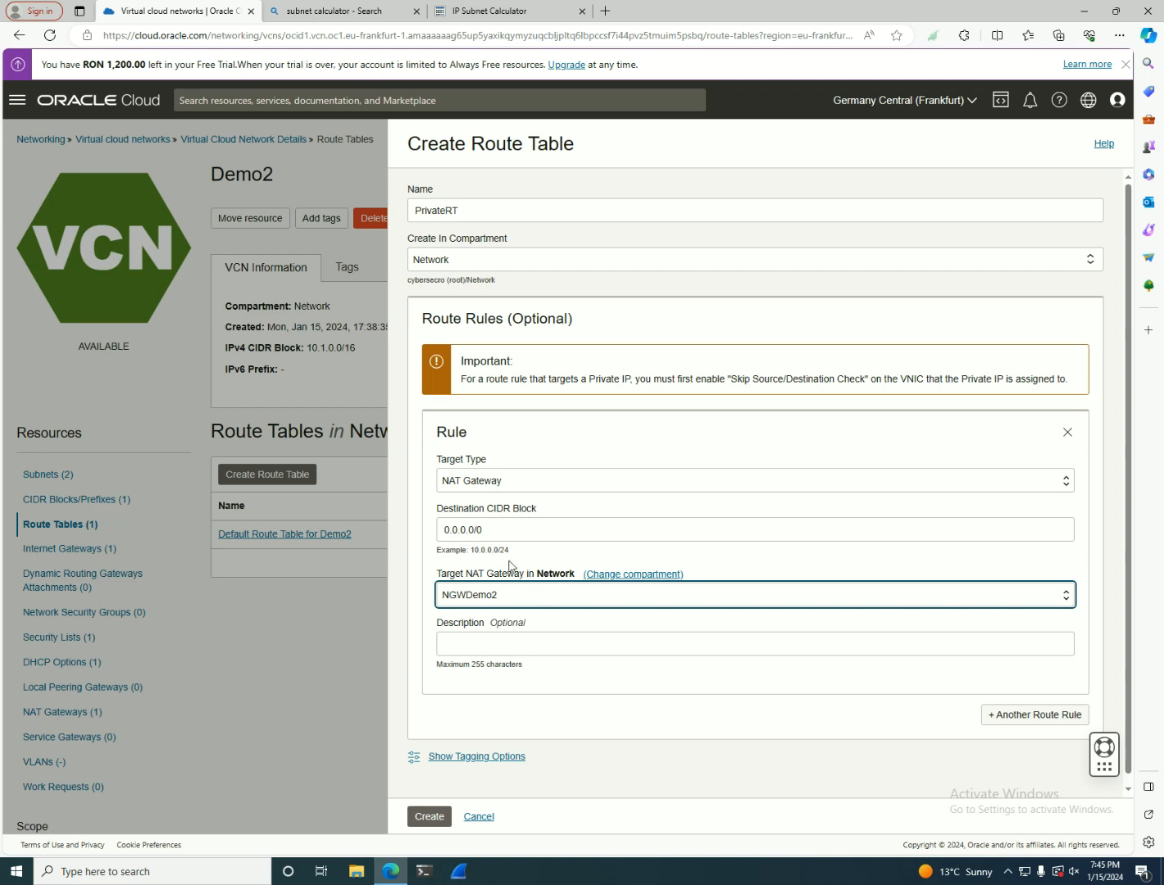
pyautogui.click(449, 813)
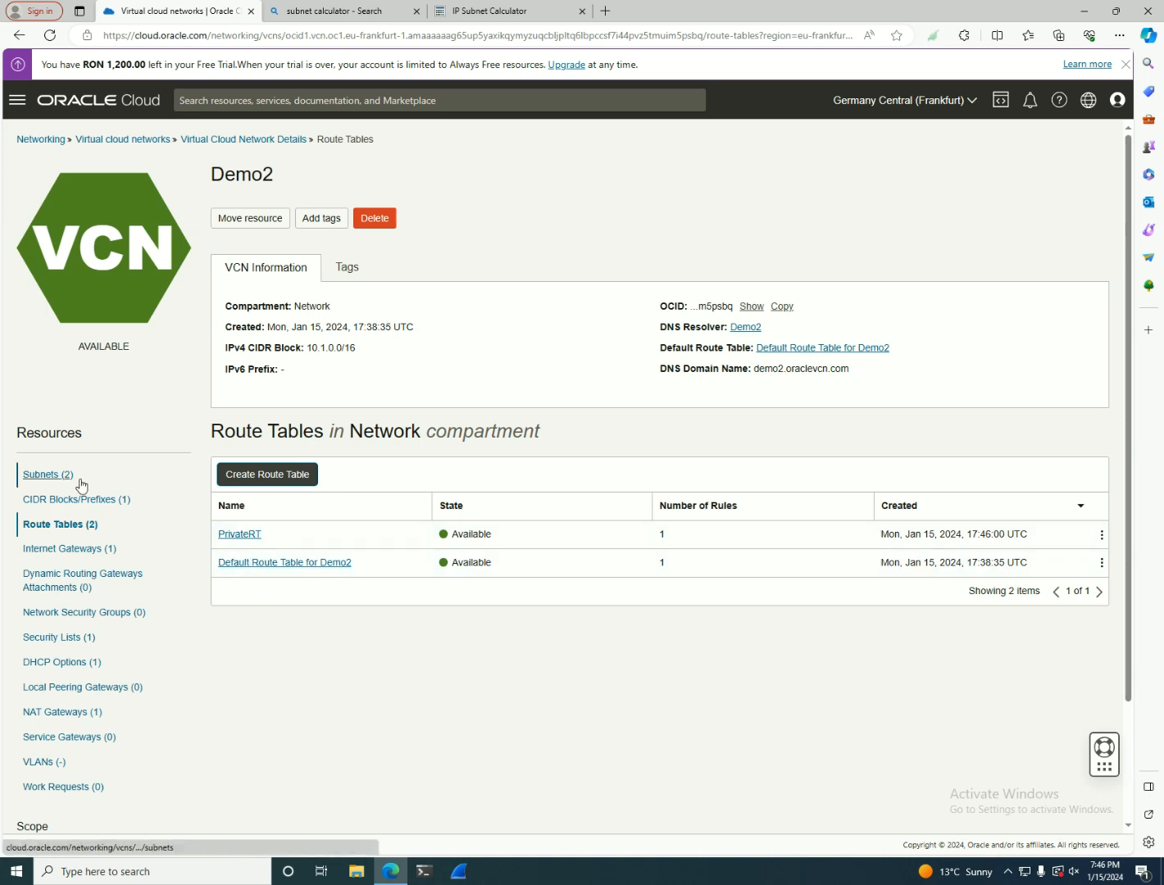
# Step: Edit the PublicDemo subnet, choose Default Route Table for Demo2 as its route table, and save the changes
pyautogui.click(49, 475)
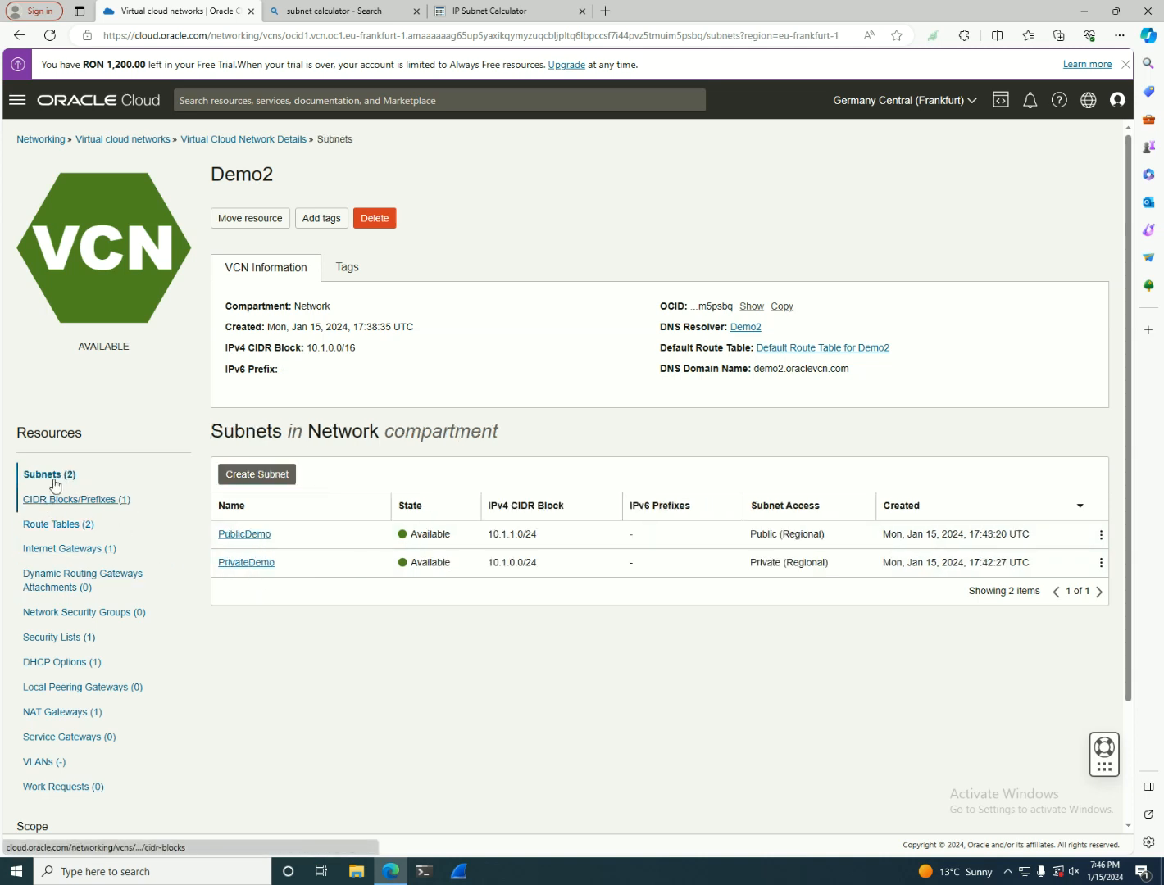
pyautogui.click(236, 537)
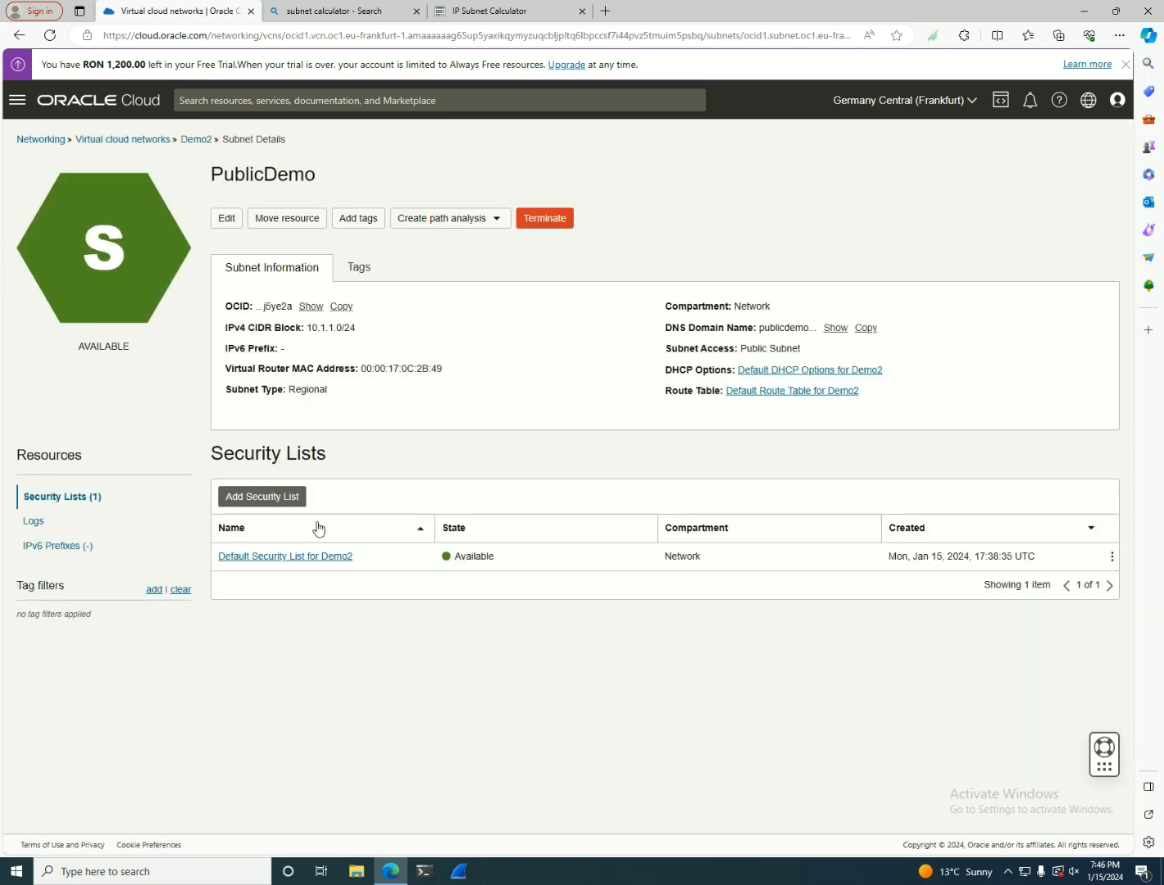
pyautogui.click(217, 219)
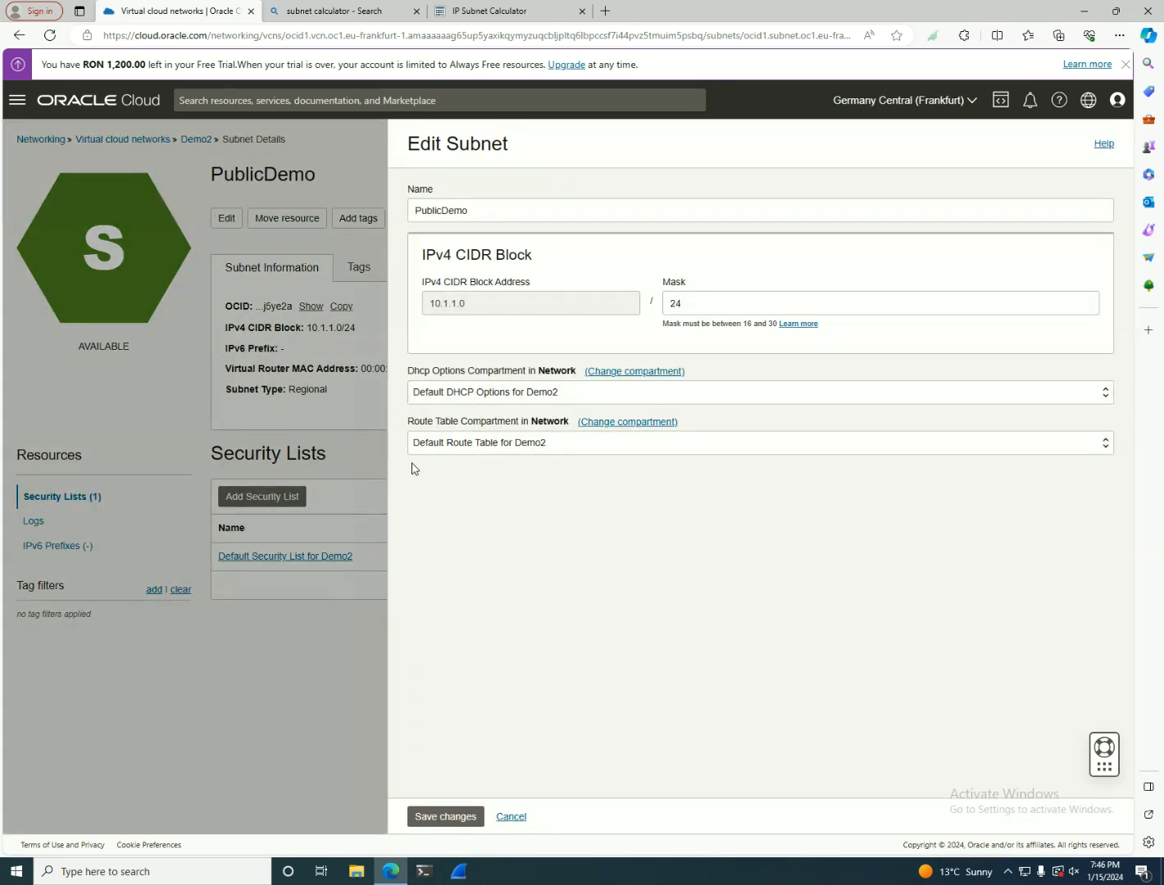
pyautogui.click(437, 446)
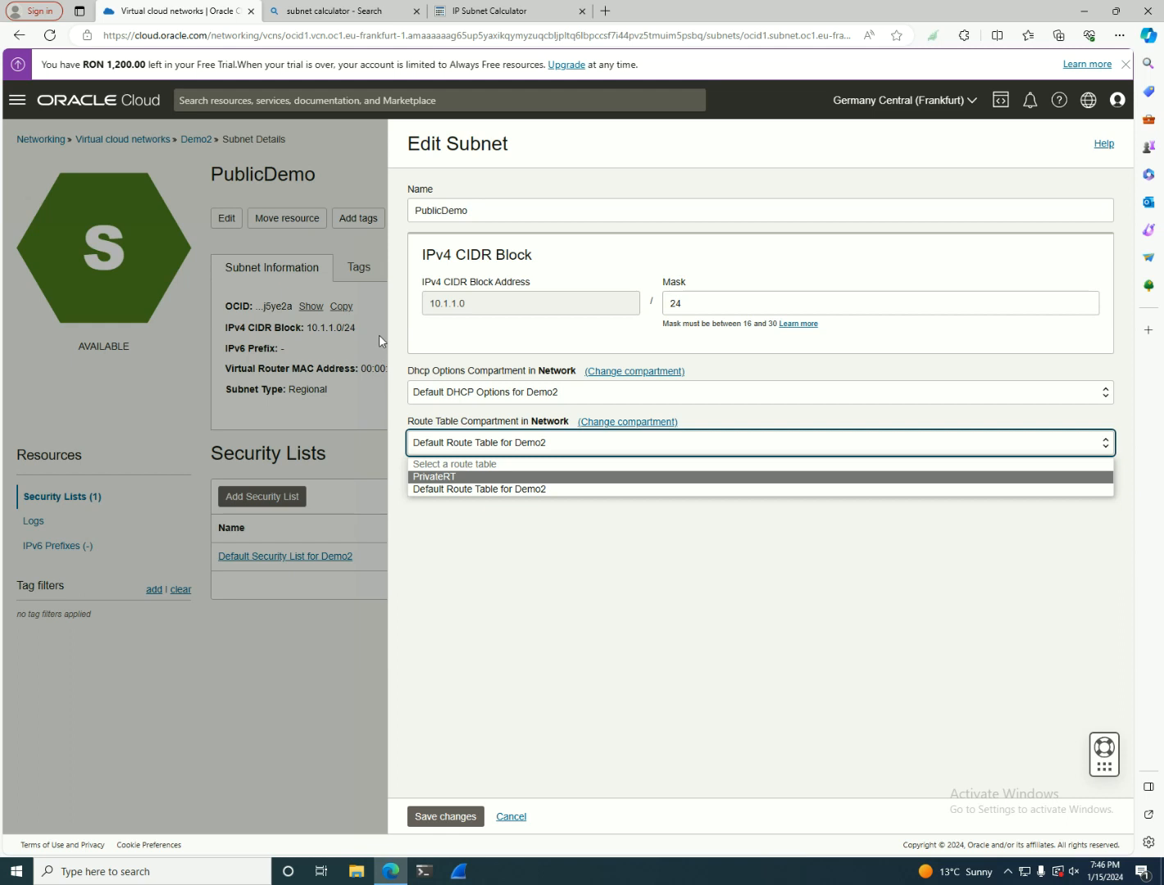
pyautogui.click(463, 490)
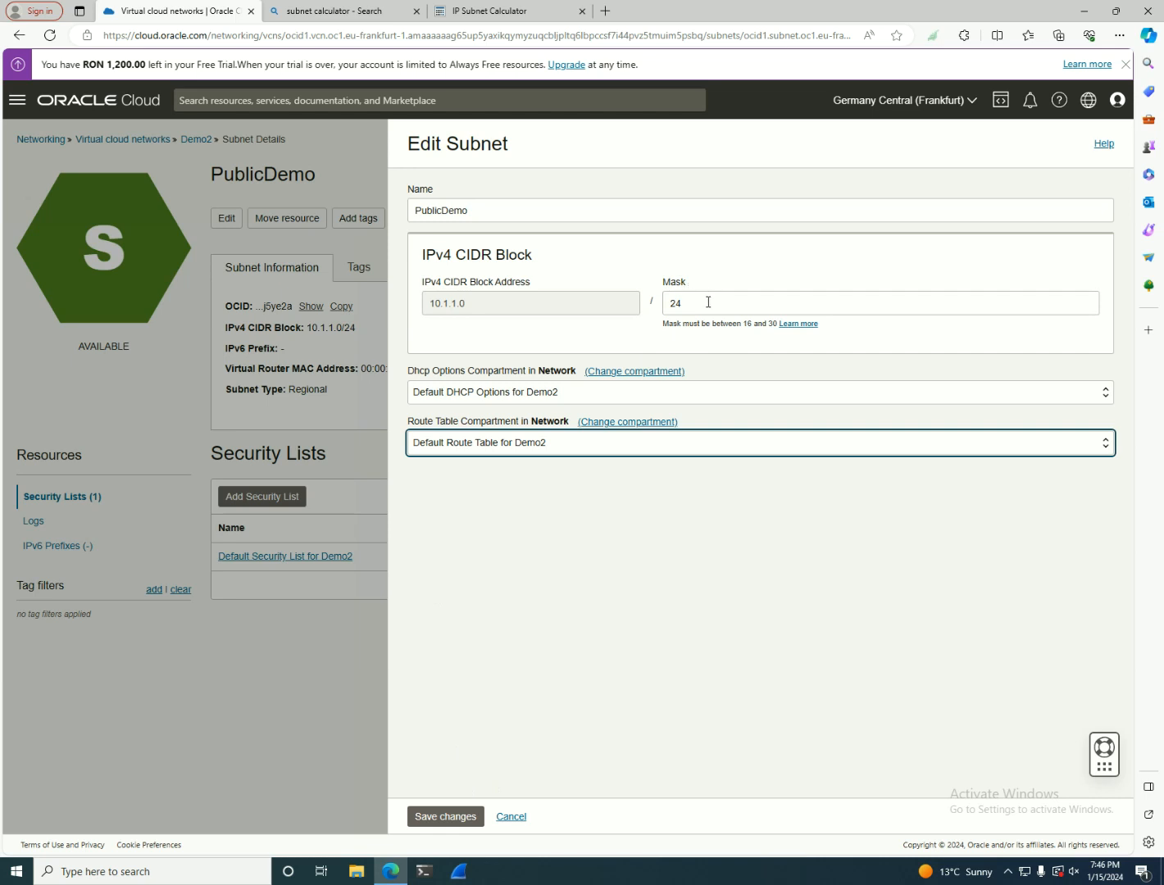
pyautogui.click(465, 815)
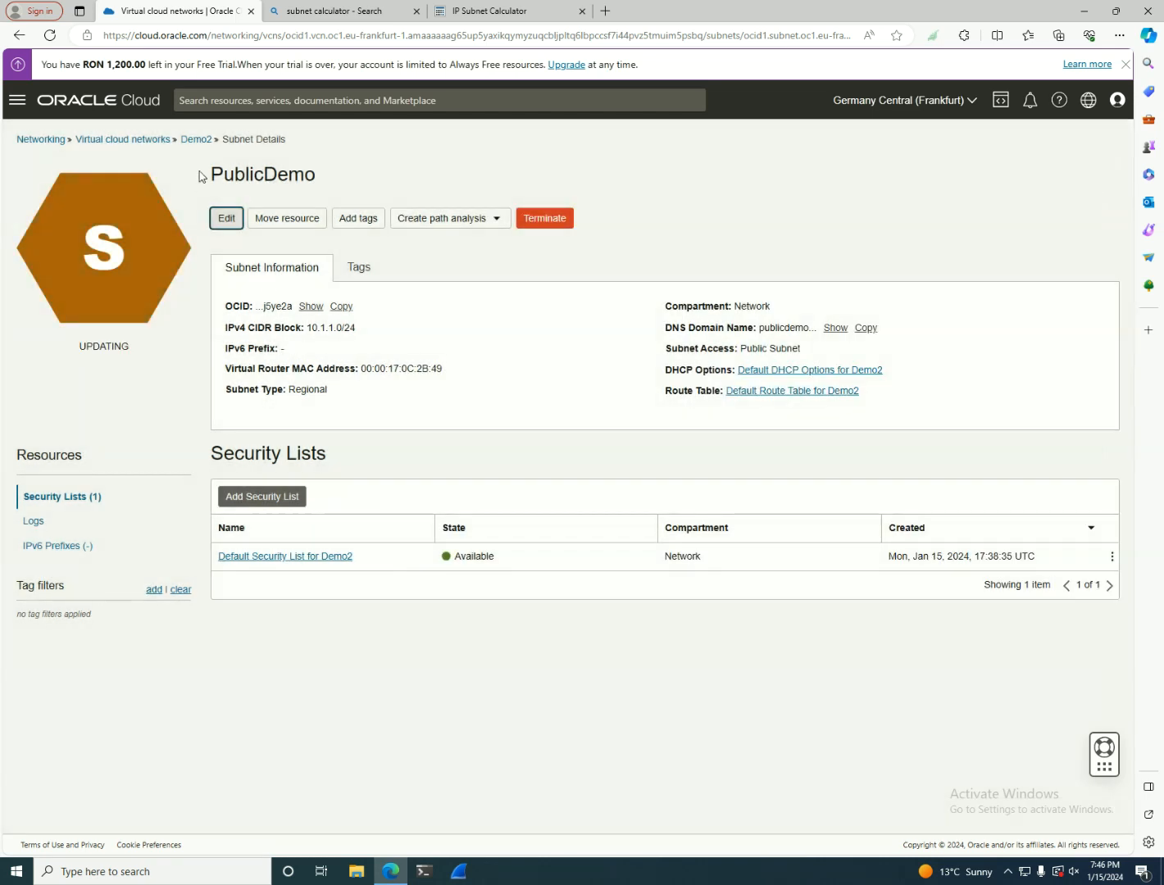
# Step: Edit the PrivateDemo subnet of Demo2, choose PrivateRT as its route table, and save the changes
pyautogui.click(194, 141)
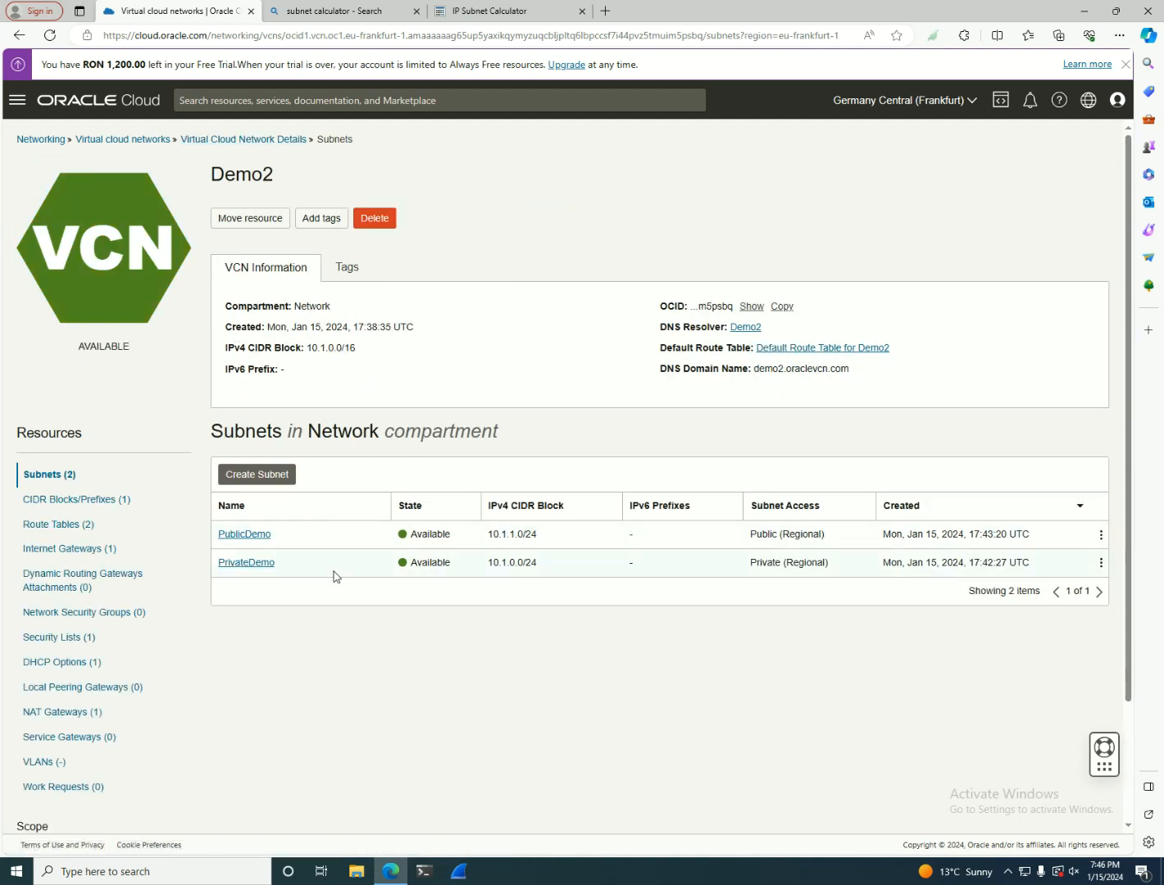
pyautogui.click(251, 562)
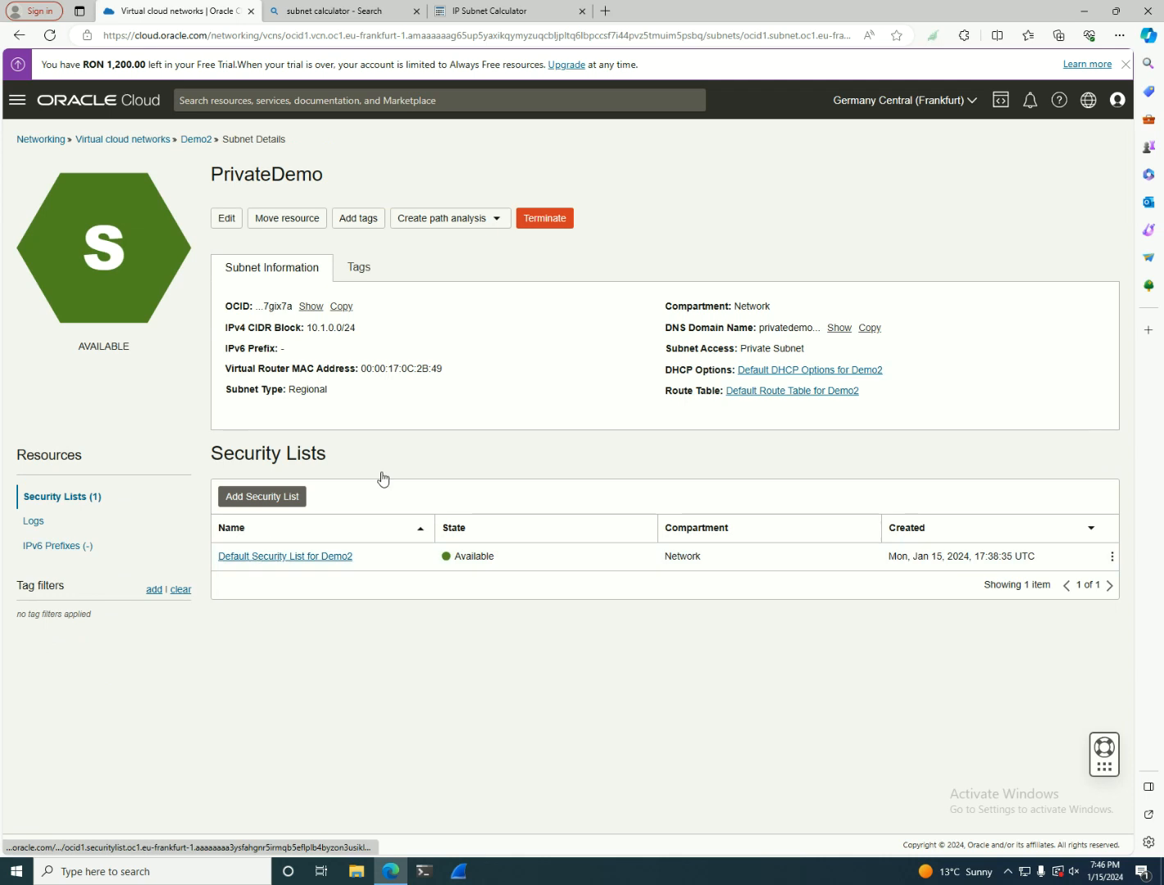
pyautogui.click(225, 220)
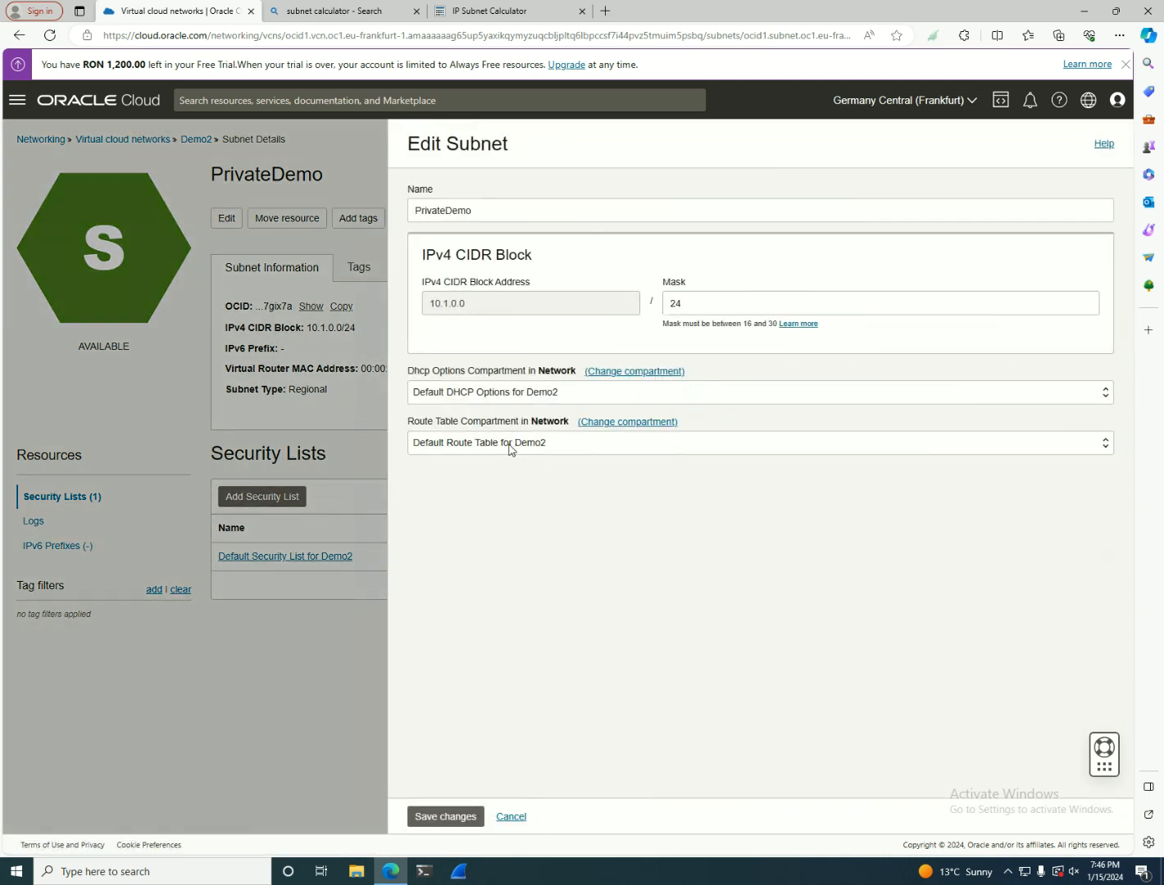
pyautogui.click(480, 451)
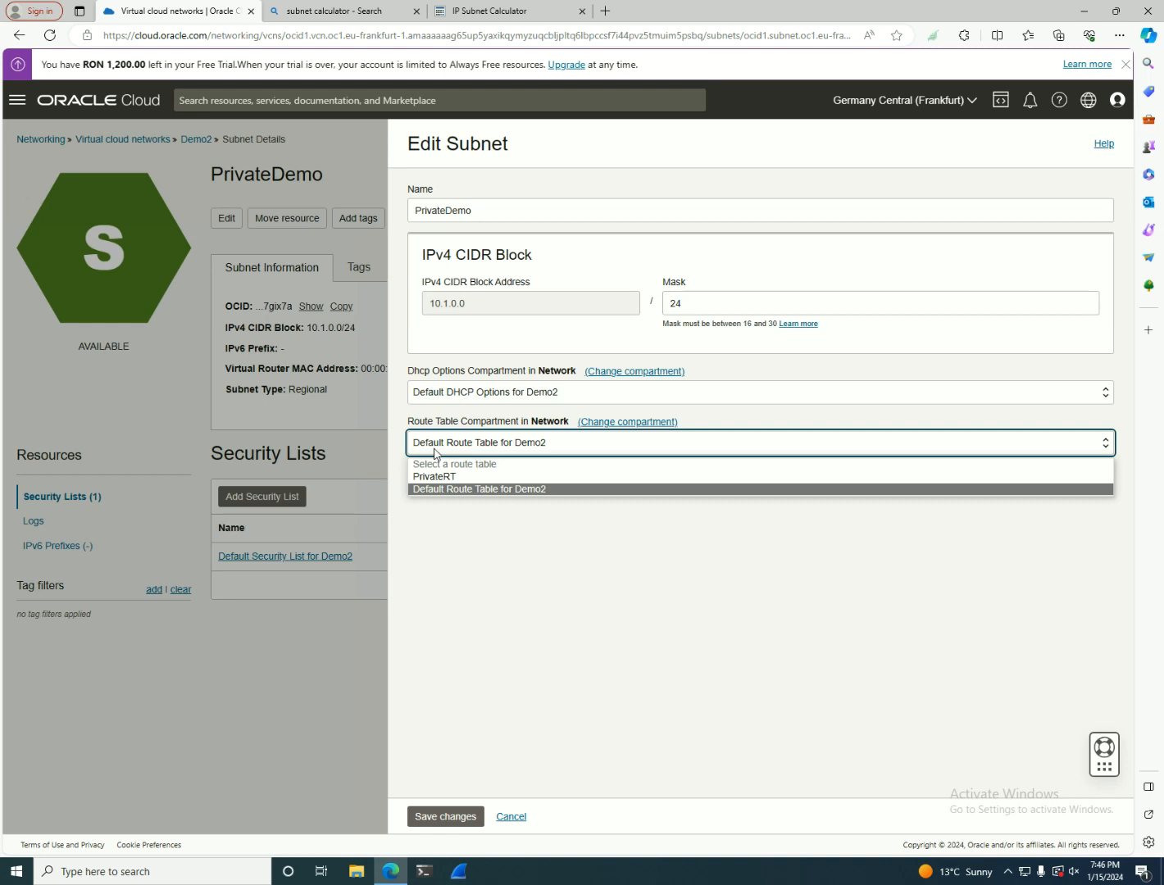
pyautogui.click(440, 482)
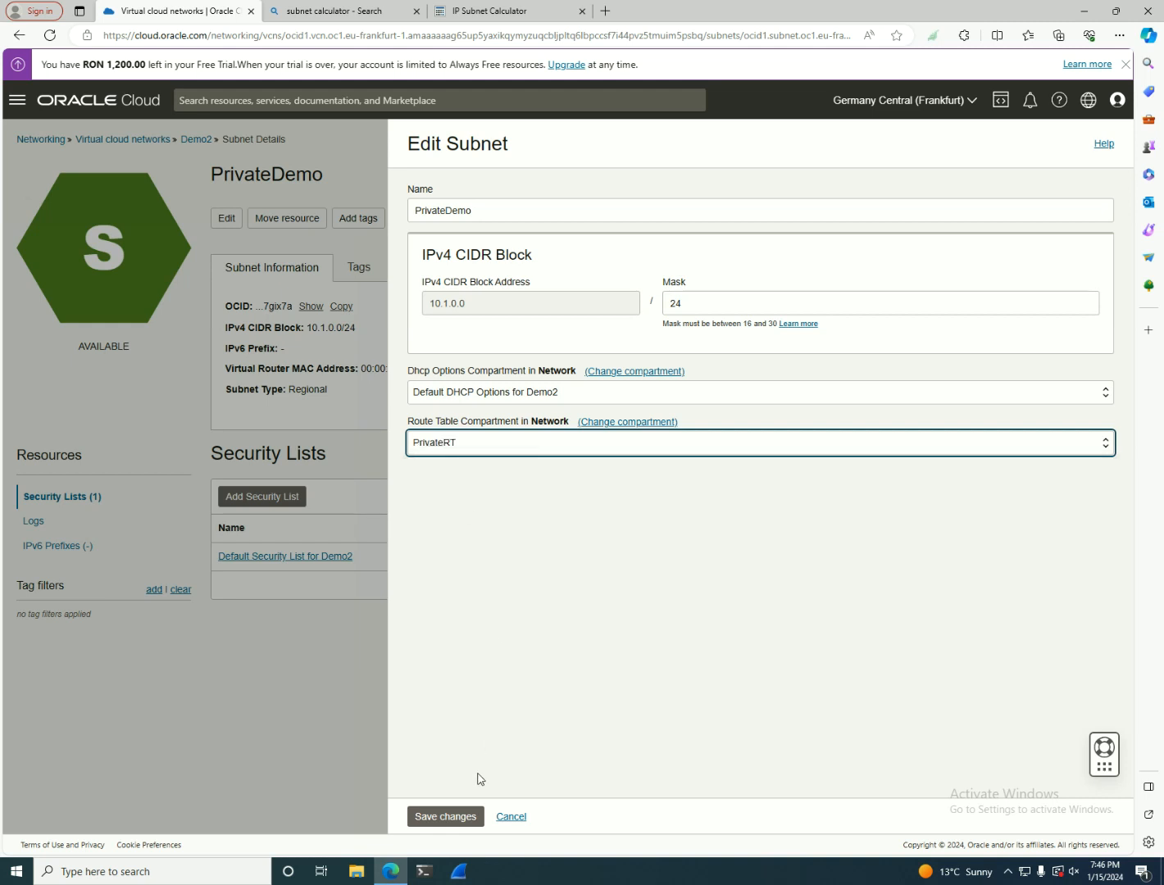
pyautogui.click(471, 817)
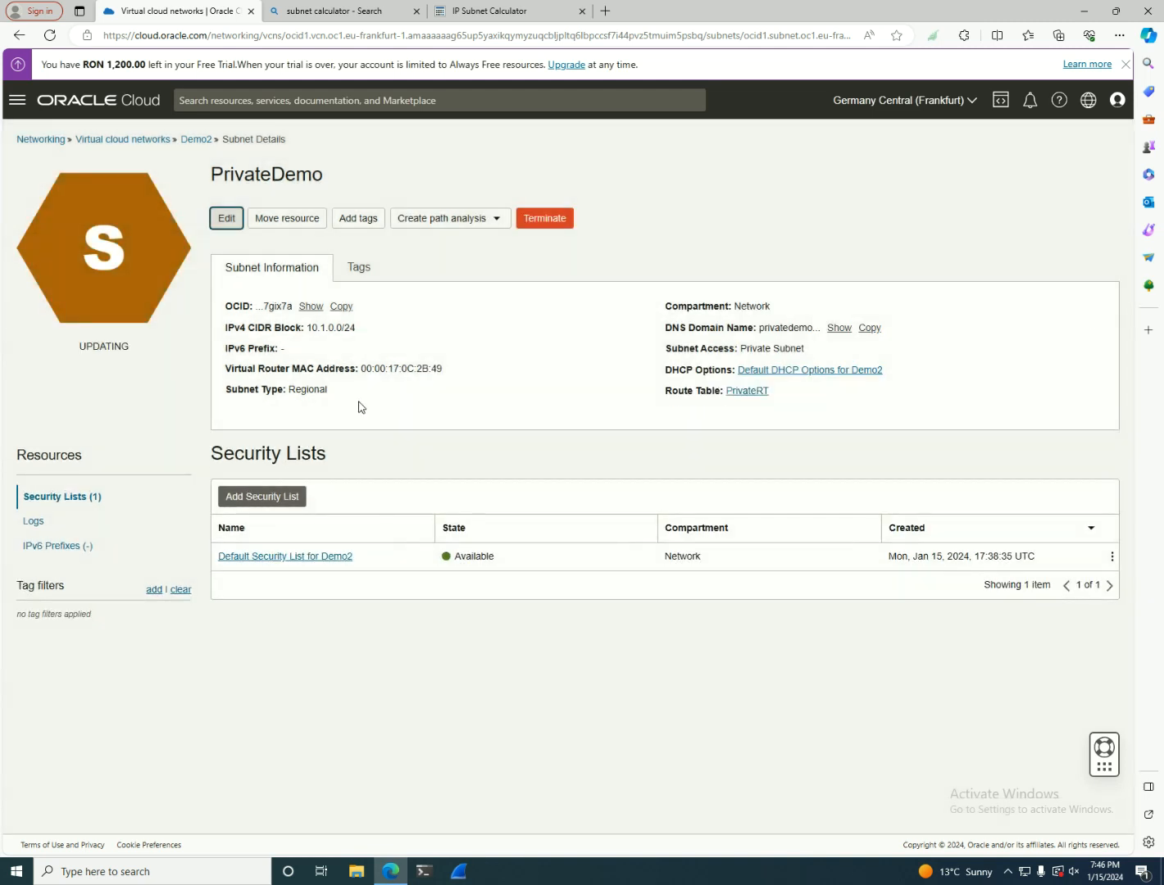
# Step: Start a new Demo2 service gateway named SGWDemo2 in the Network compartment with All FRA Services In Oracle Services Network as its service
pyautogui.click(195, 140)
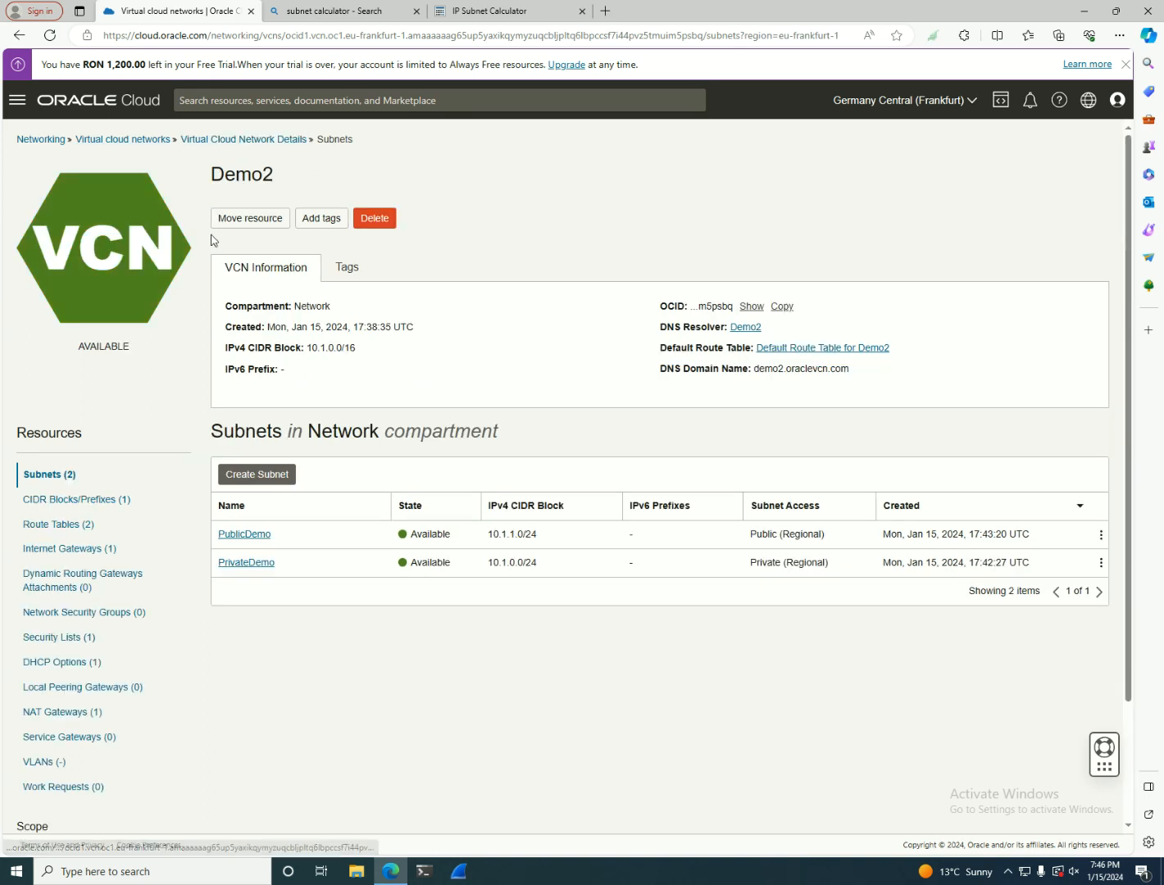
pyautogui.click(75, 740)
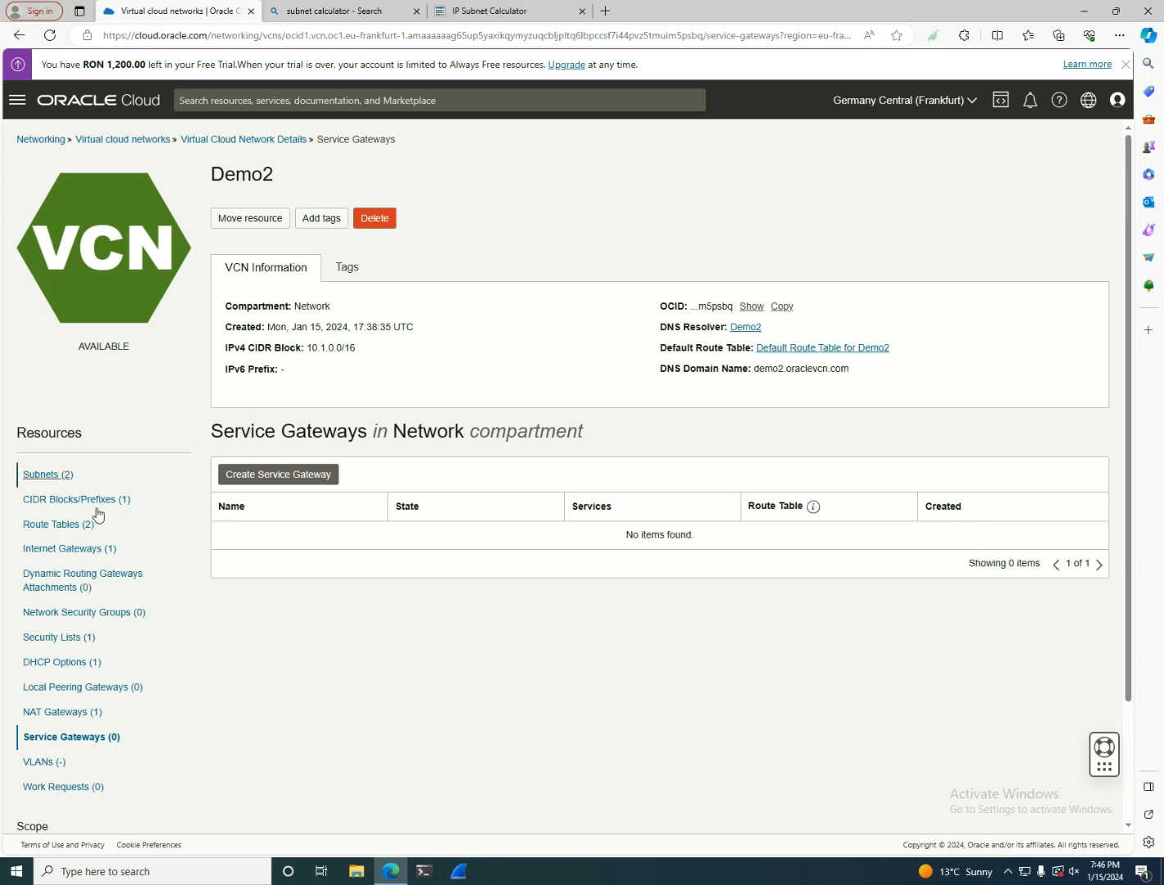
pyautogui.moveTo(113, 550); pyautogui.dragTo(196, 561)
pyautogui.click(269, 474)
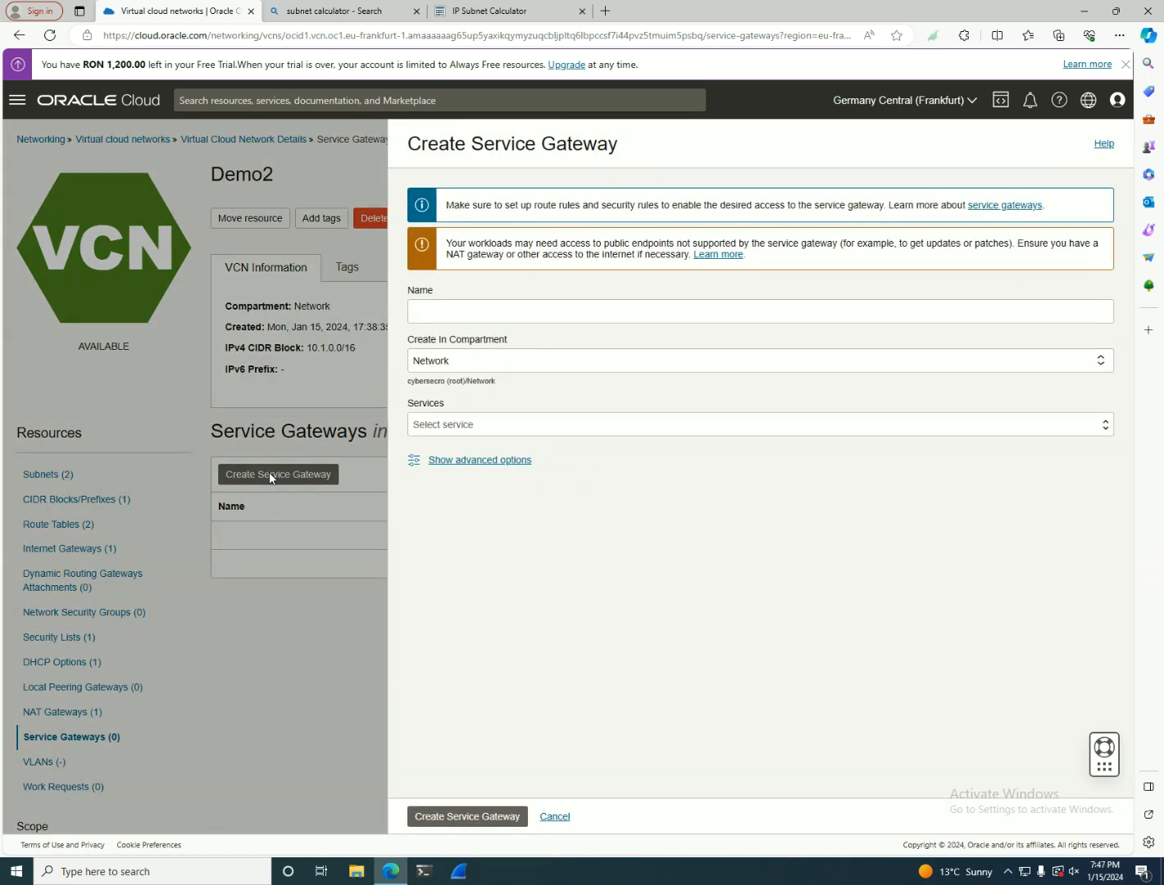
pyautogui.click(550, 309)
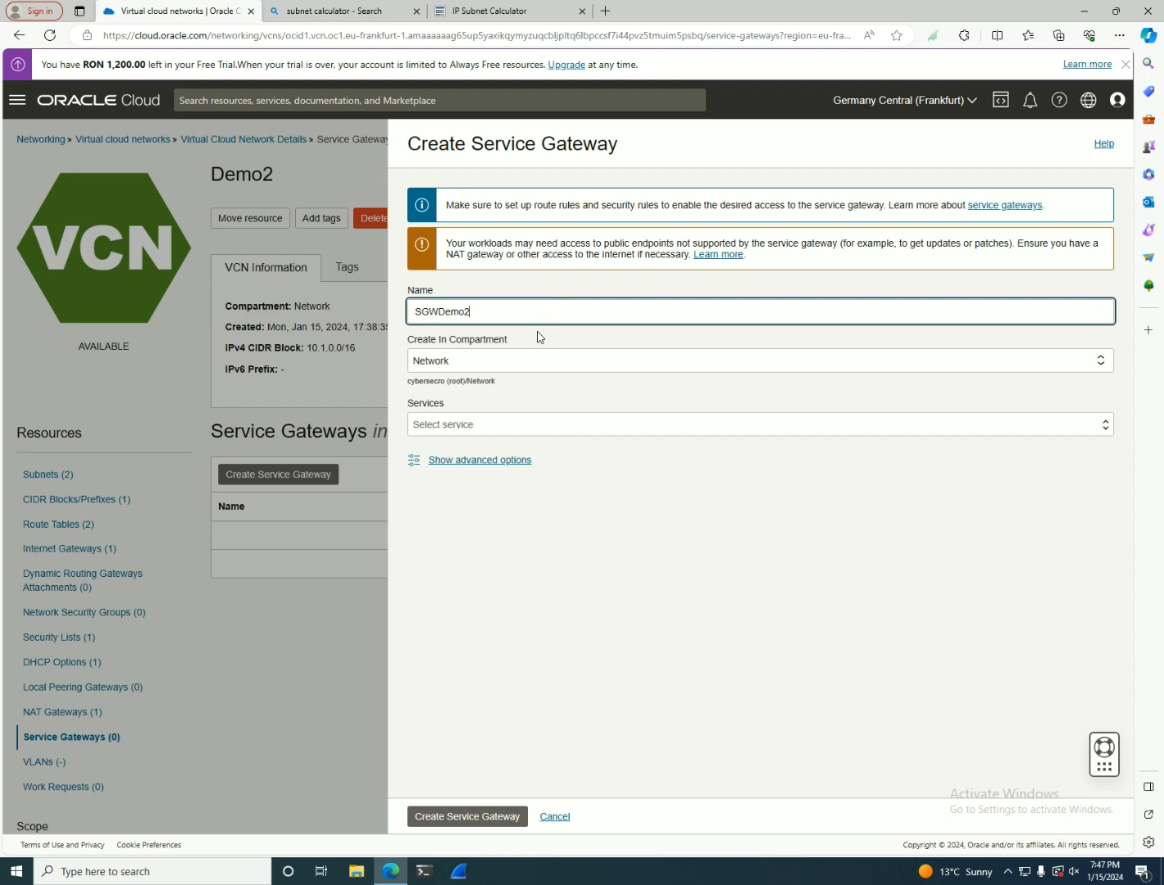
pyautogui.click(453, 424)
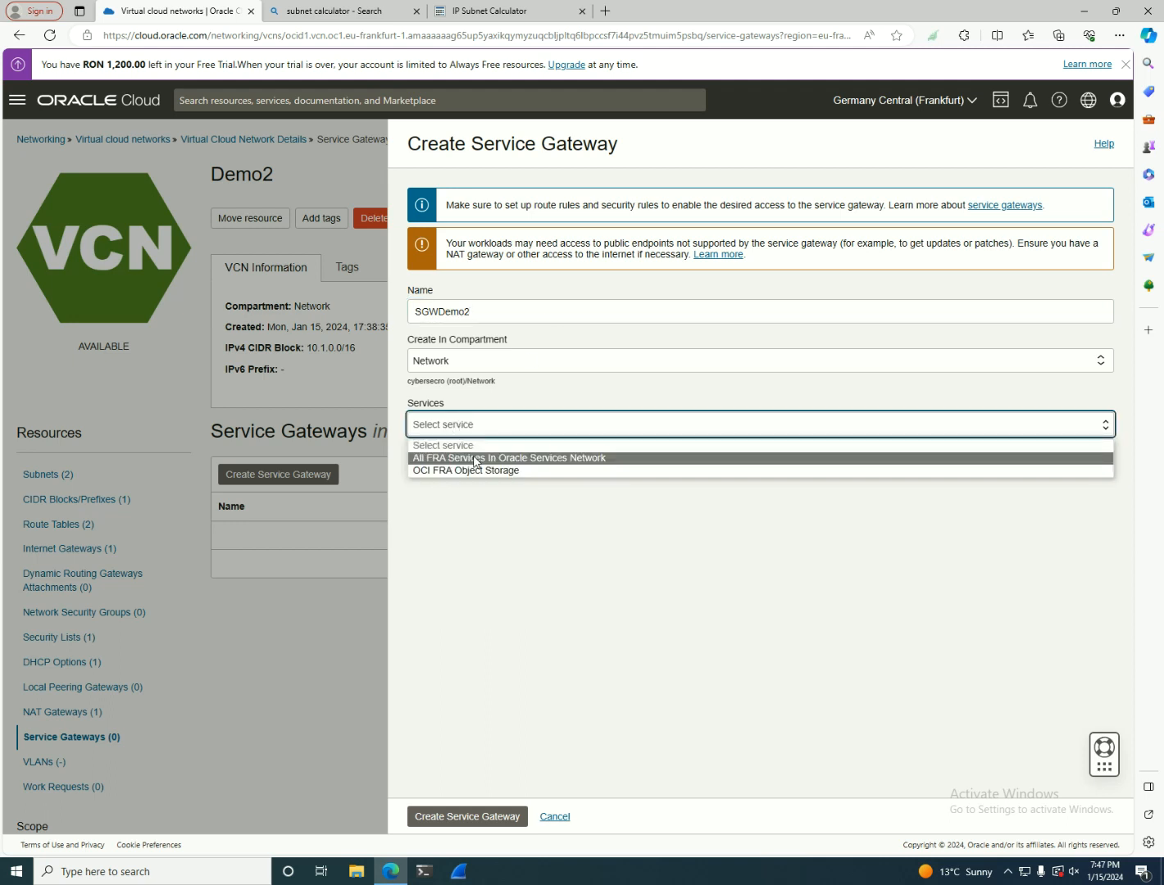
pyautogui.click(476, 459)
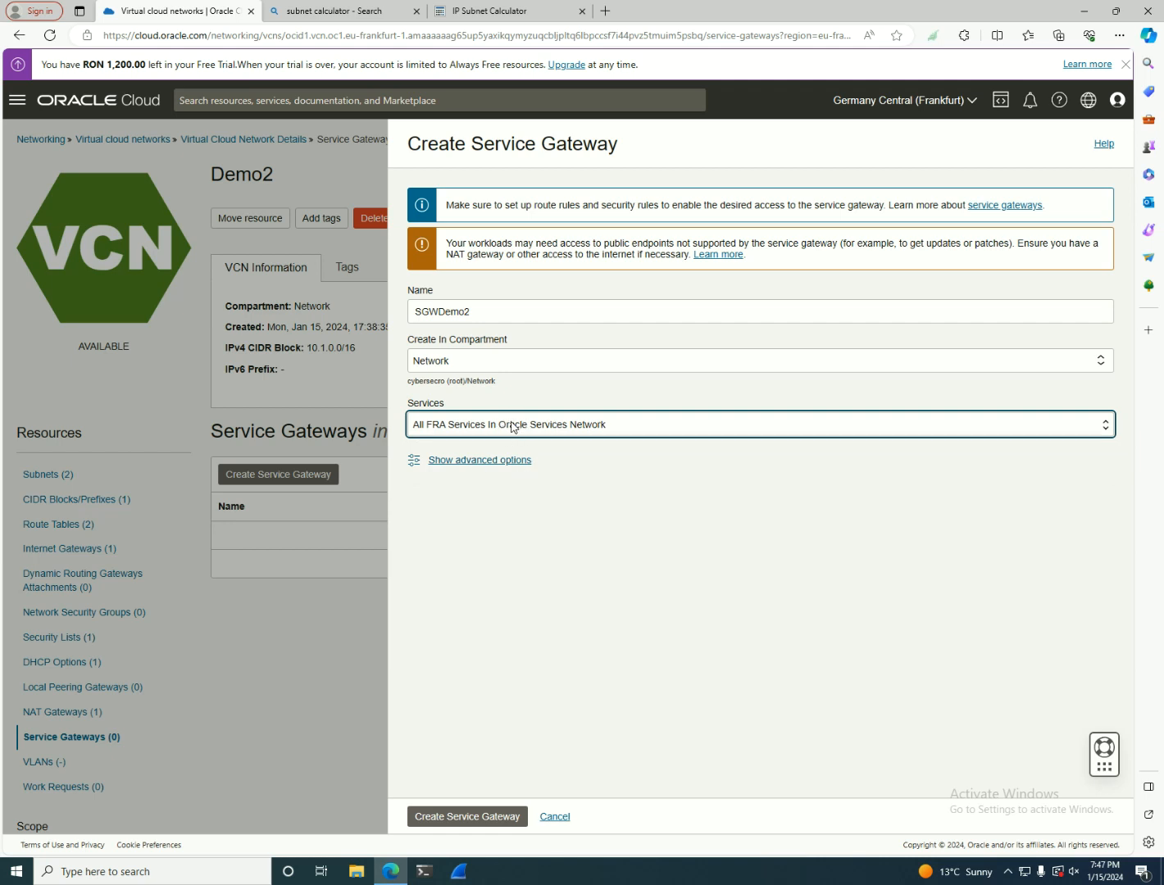
# Step: Open the service gateway help and examine the gateway descriptions, VCN diagram, subnet route tables, and console setup tasks
pyautogui.click(1103, 145)
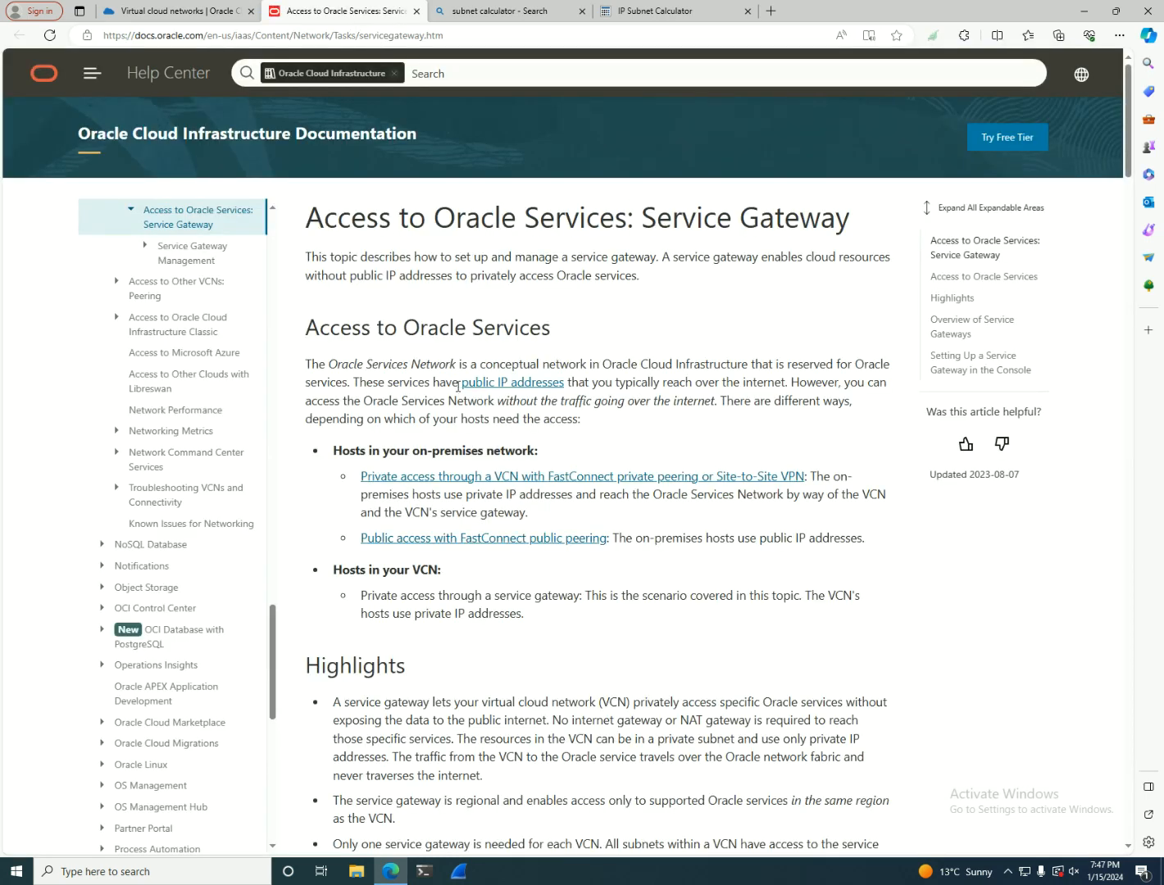
pyautogui.scroll(-15, 458, 386)
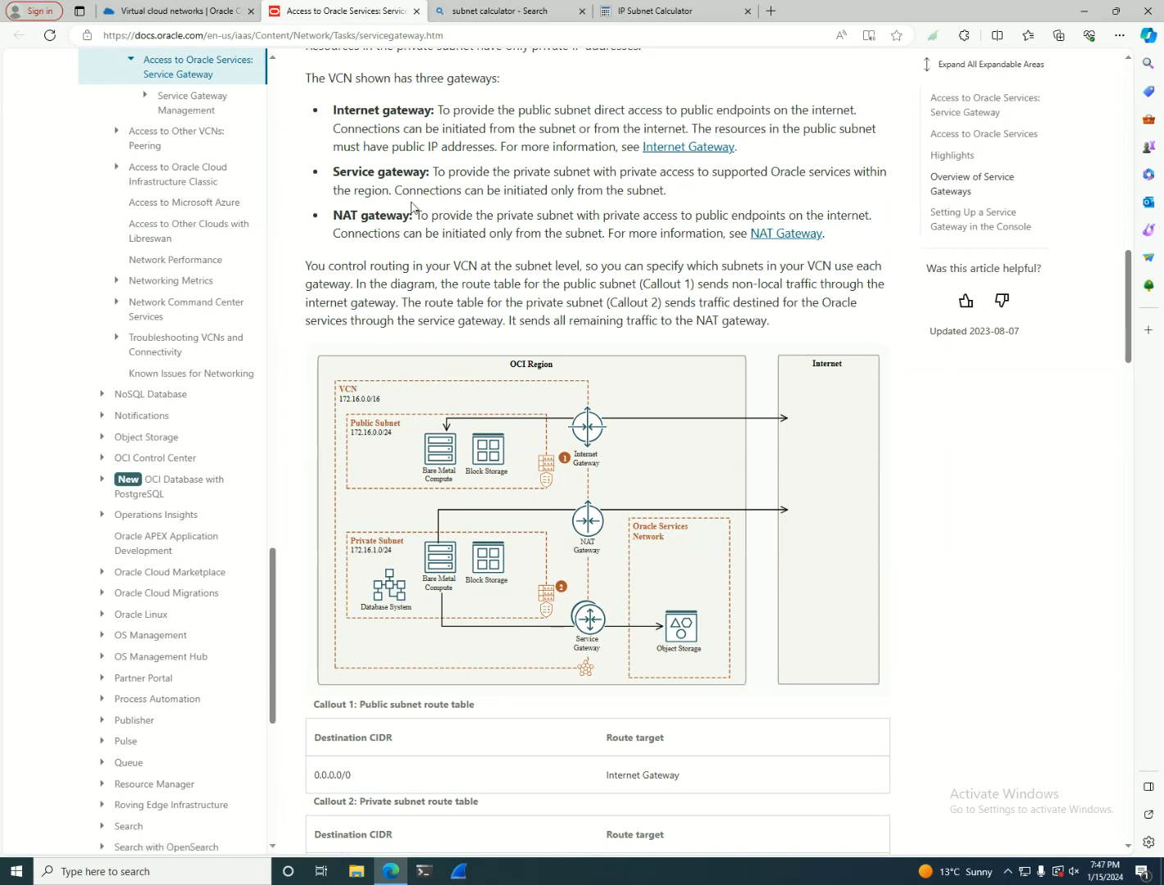
pyautogui.moveTo(451, 146); pyautogui.dragTo(319, 116)
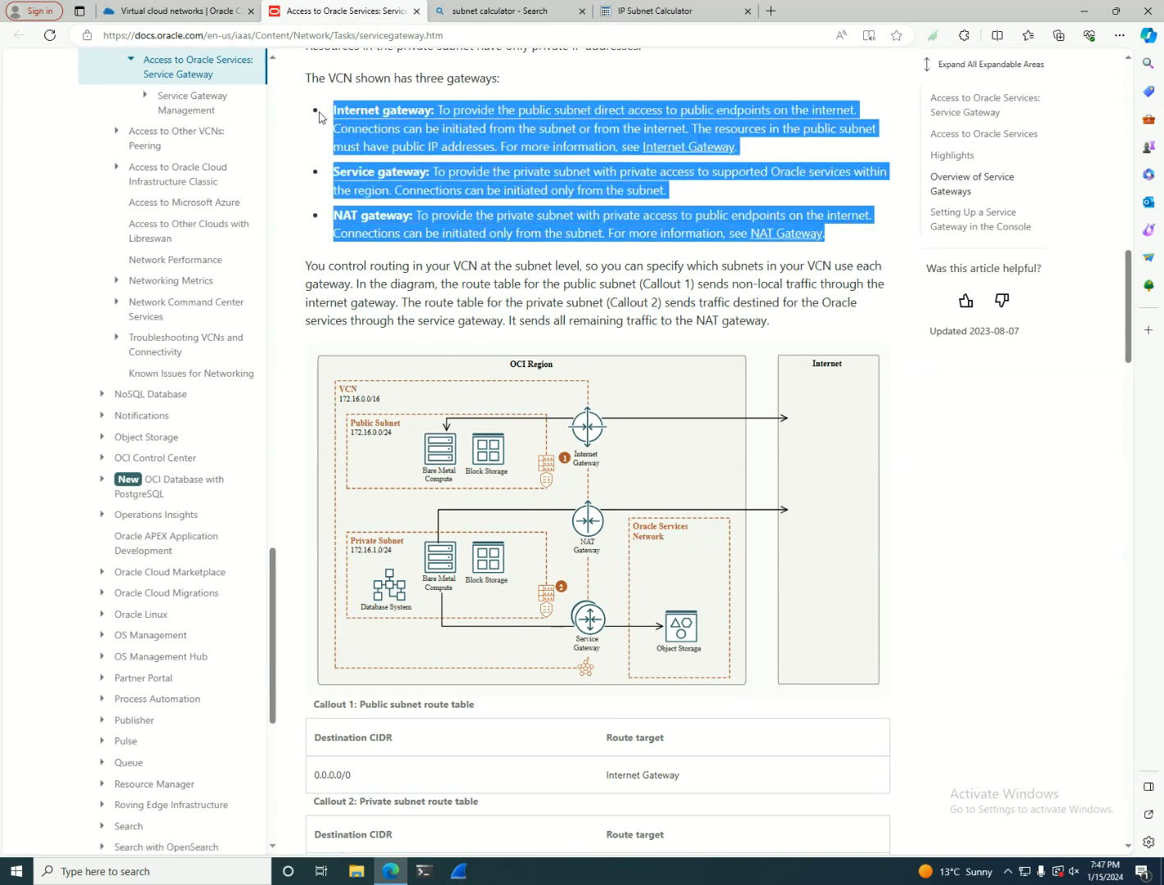
pyautogui.scroll(-3, 513, 298)
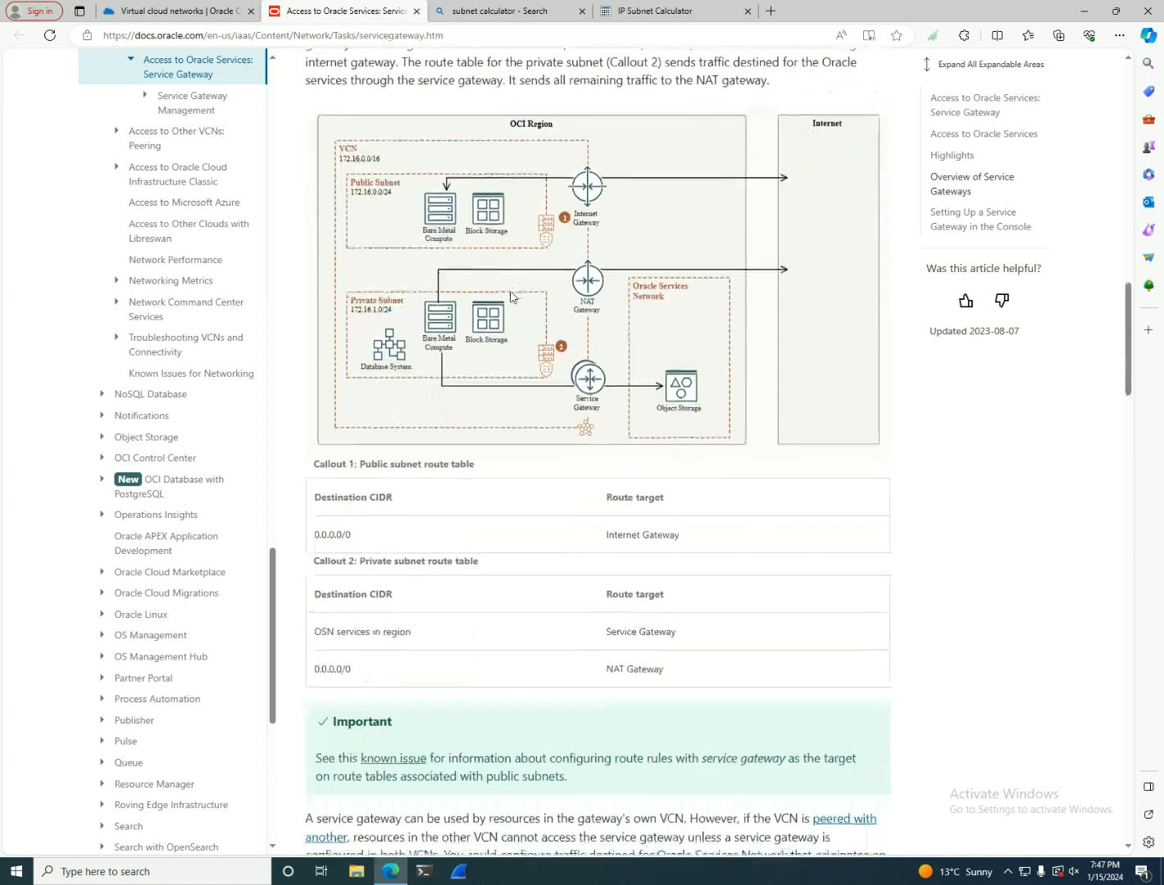
pyautogui.scroll(4, 511, 296)
pyautogui.click(424, 287)
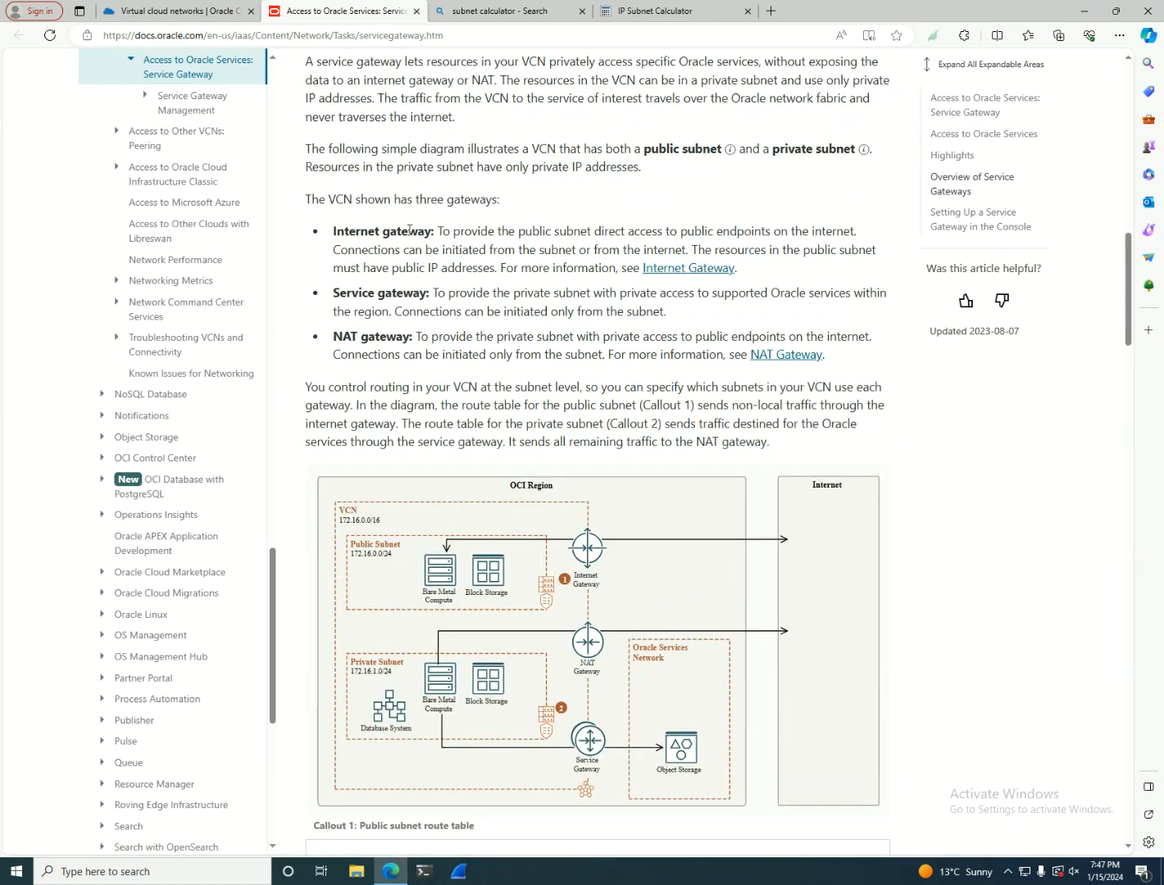
pyautogui.scroll(-15, 443, 352)
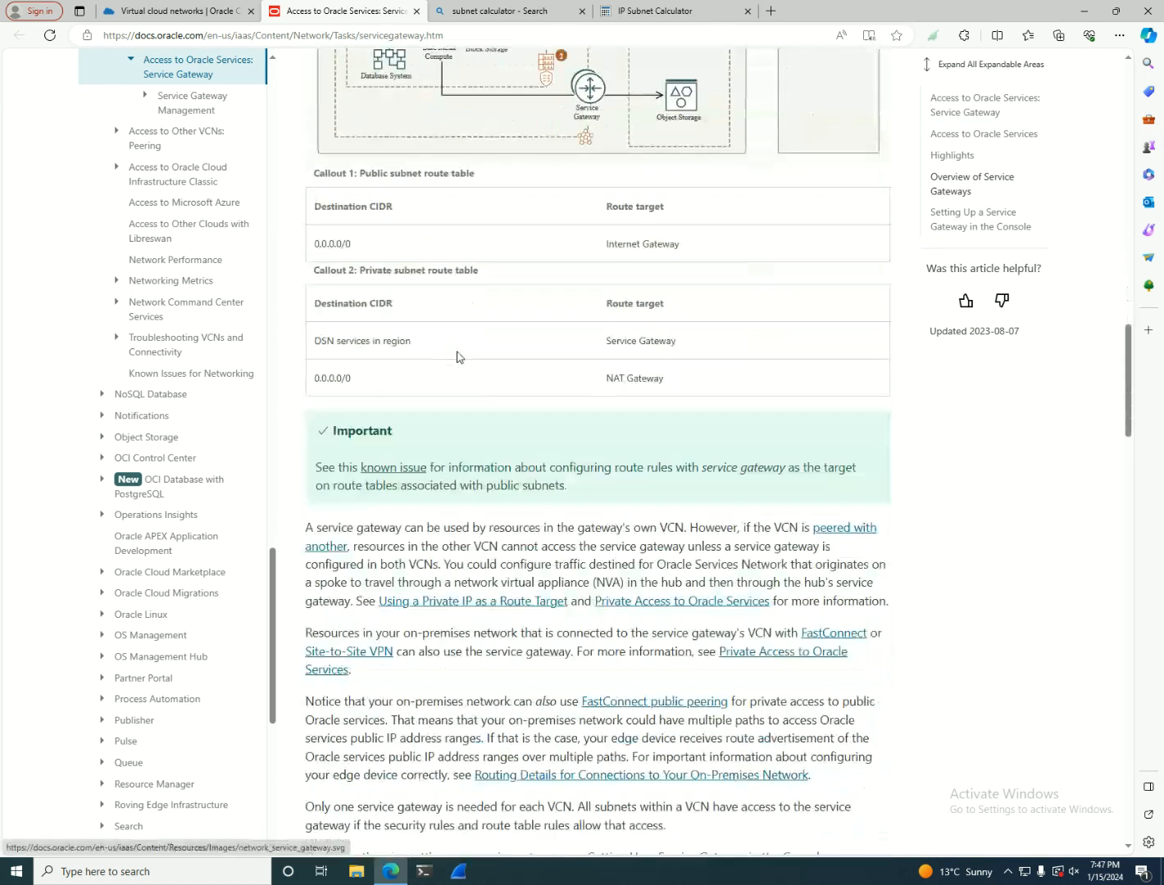
pyautogui.scroll(-20, 421, 311)
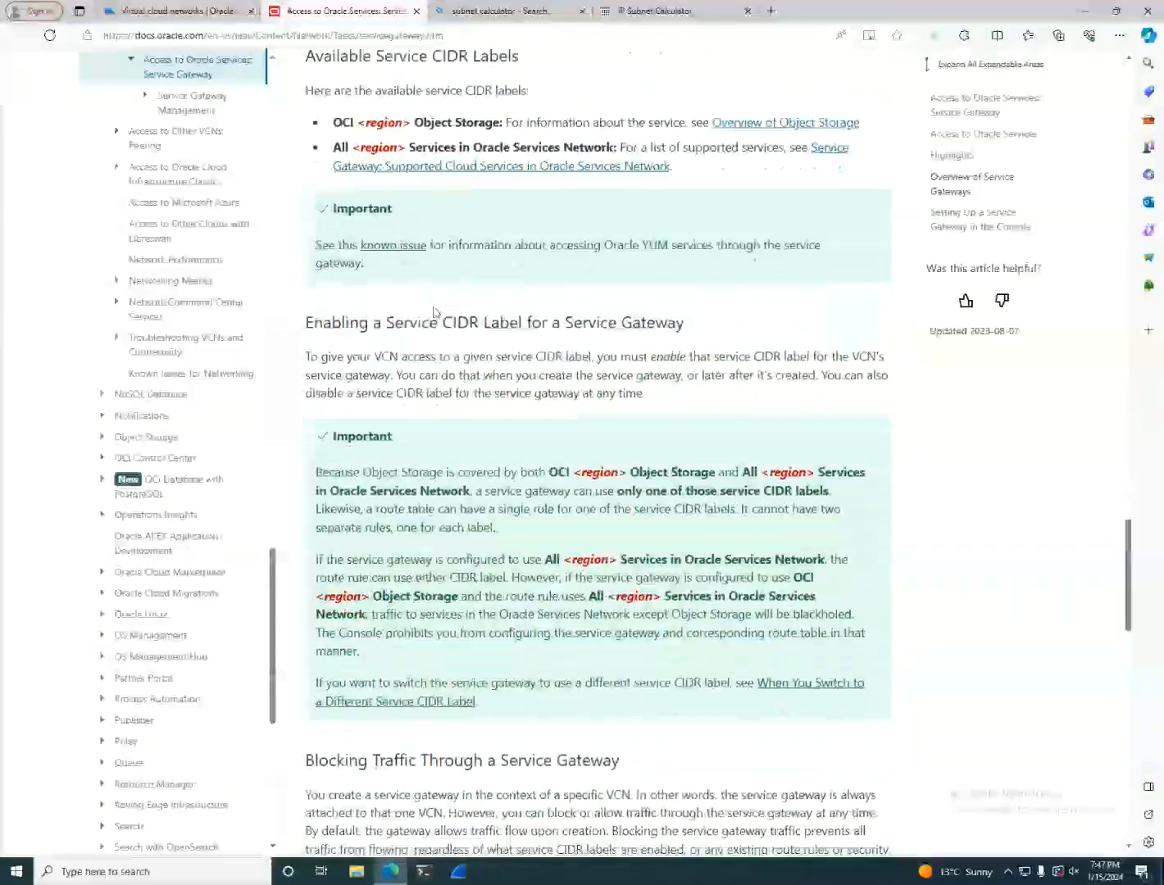
pyautogui.scroll(-5, 472, 323)
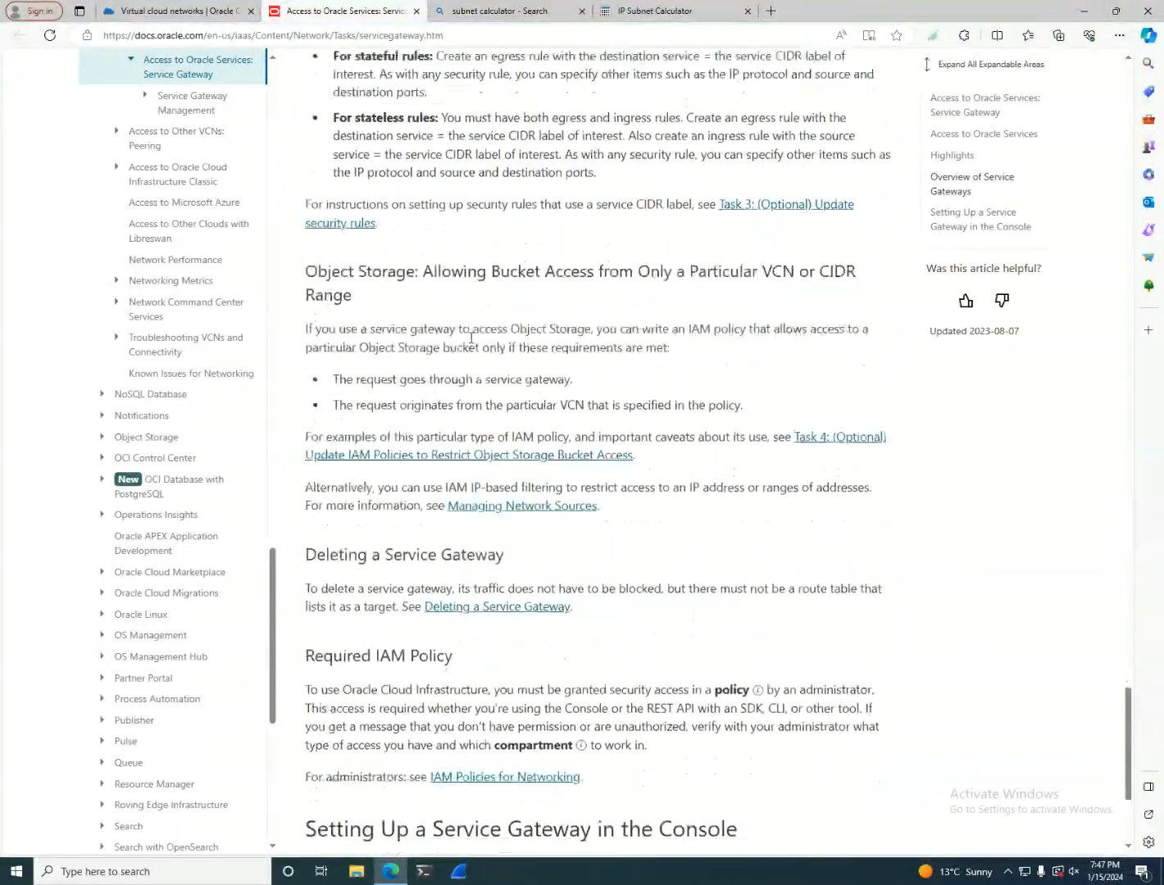
pyautogui.scroll(-3, 471, 337)
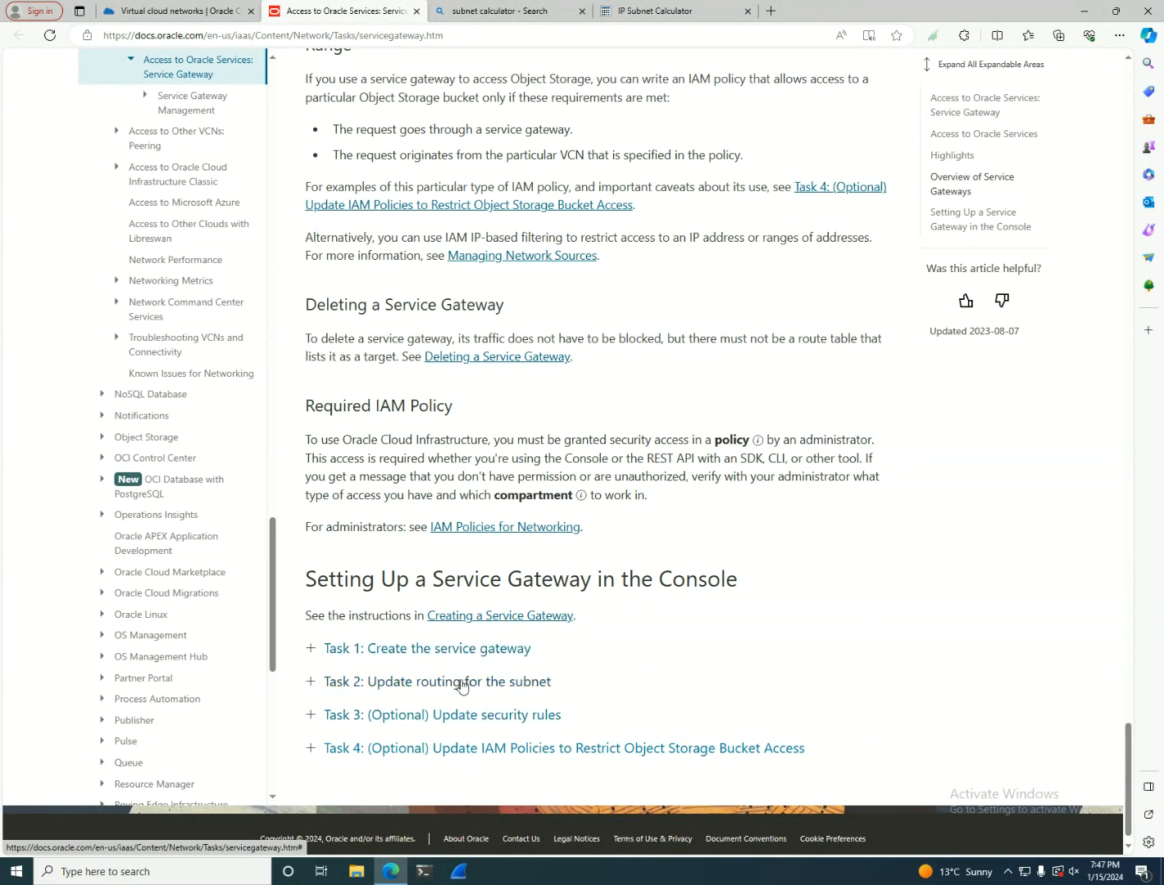
pyautogui.click(455, 648)
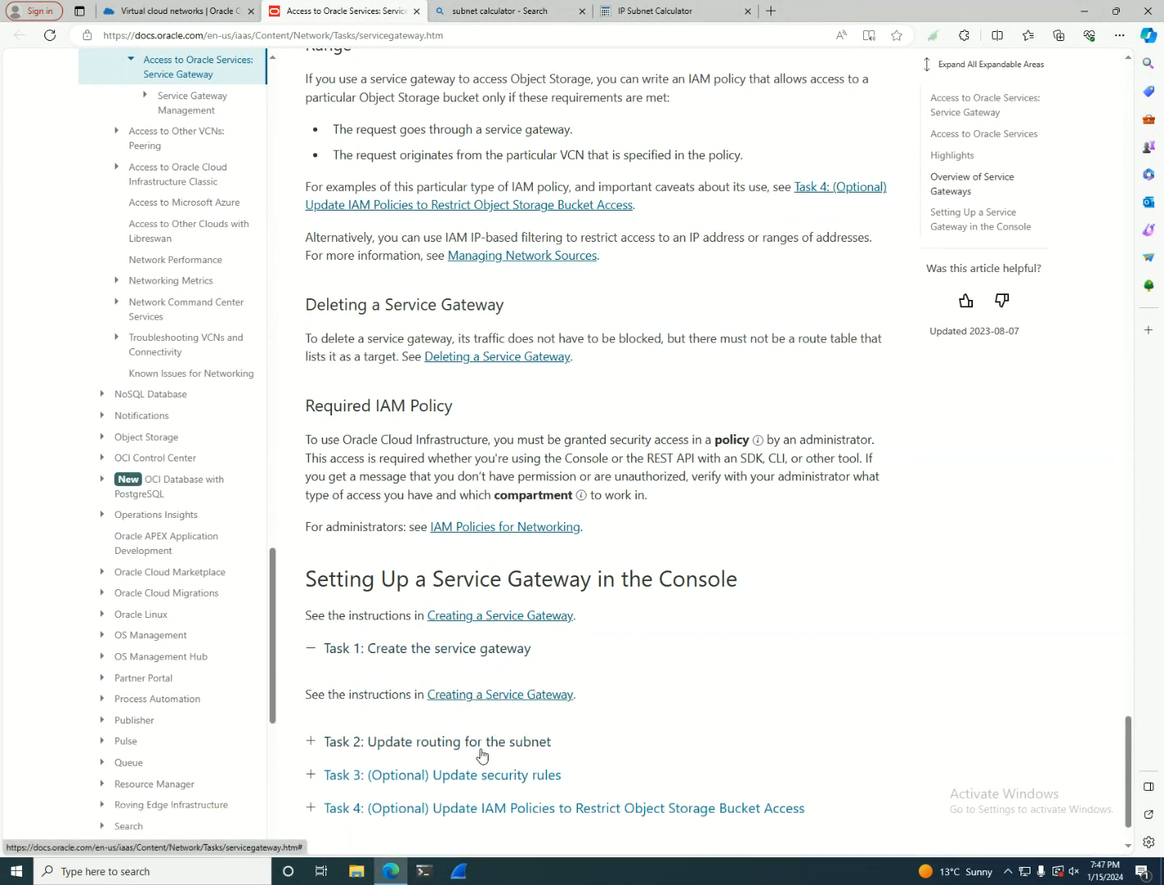
# Step: Examine the Service Gateway Management documentation, including the pages on listing gateways, getting gateway details, and controlling traffic
pyautogui.click(182, 98)
pyautogui.scroll(-3, 582, 478)
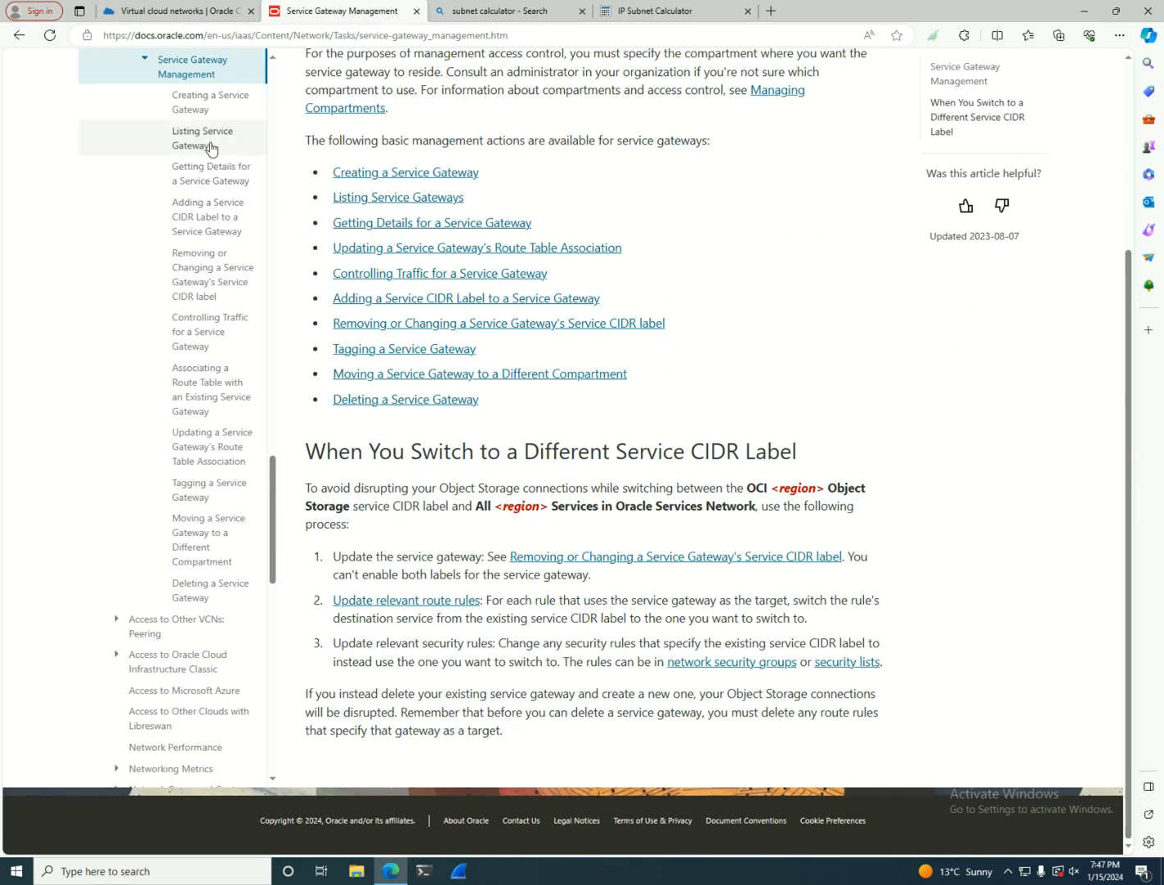
pyautogui.click(204, 145)
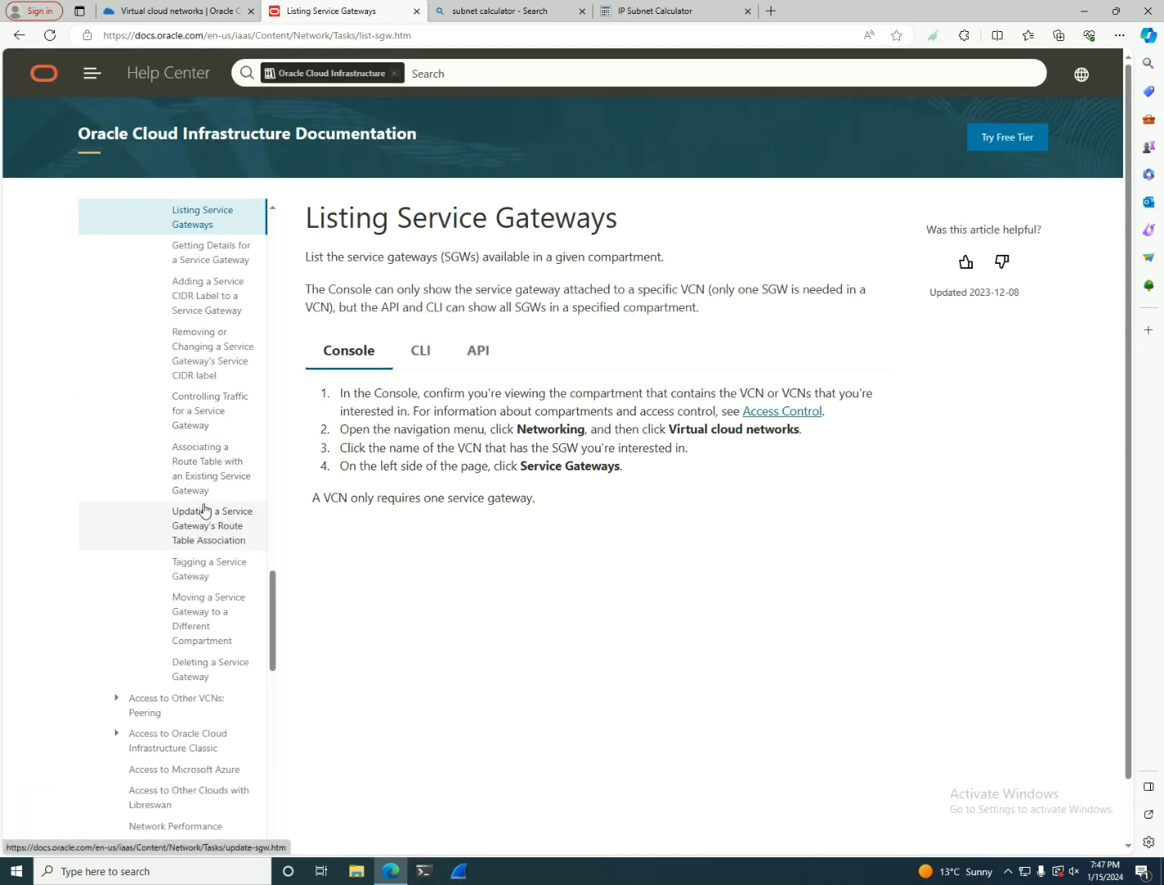
pyautogui.scroll(2, 196, 435)
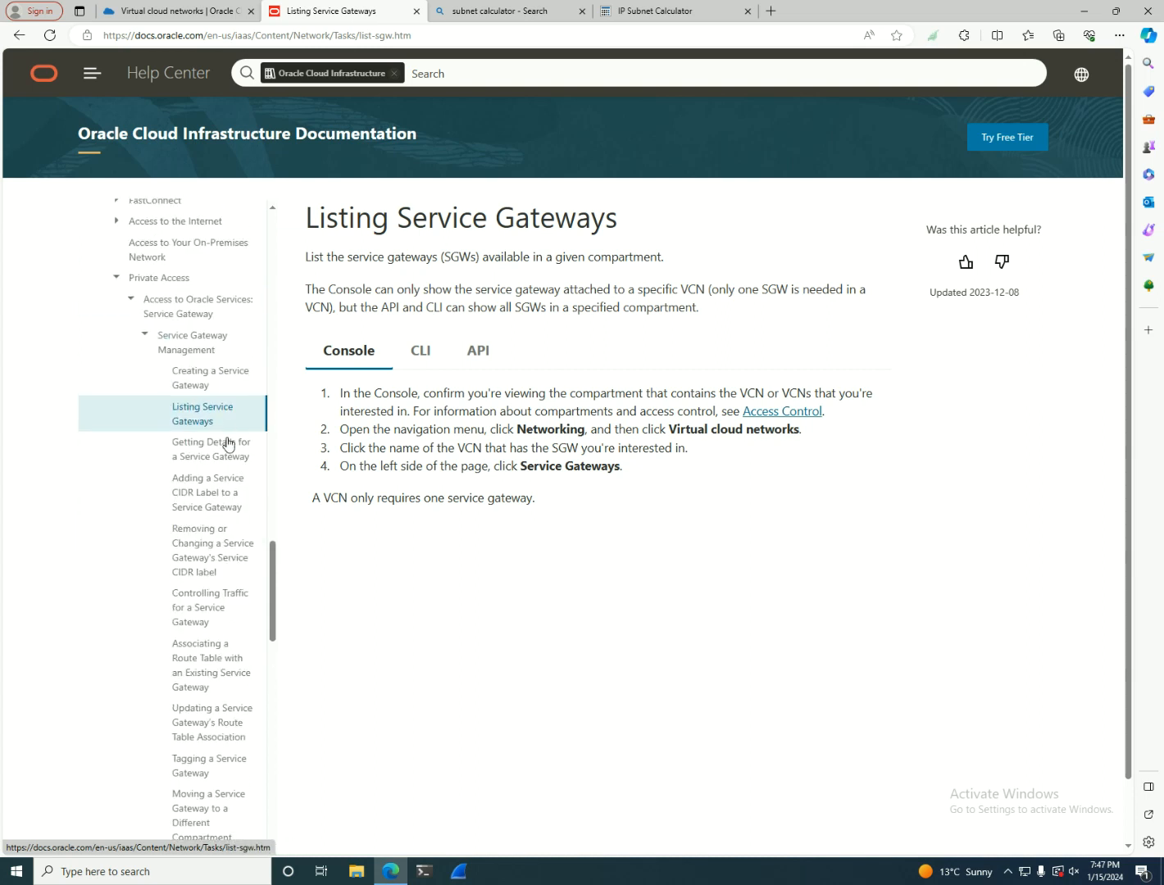
pyautogui.click(229, 442)
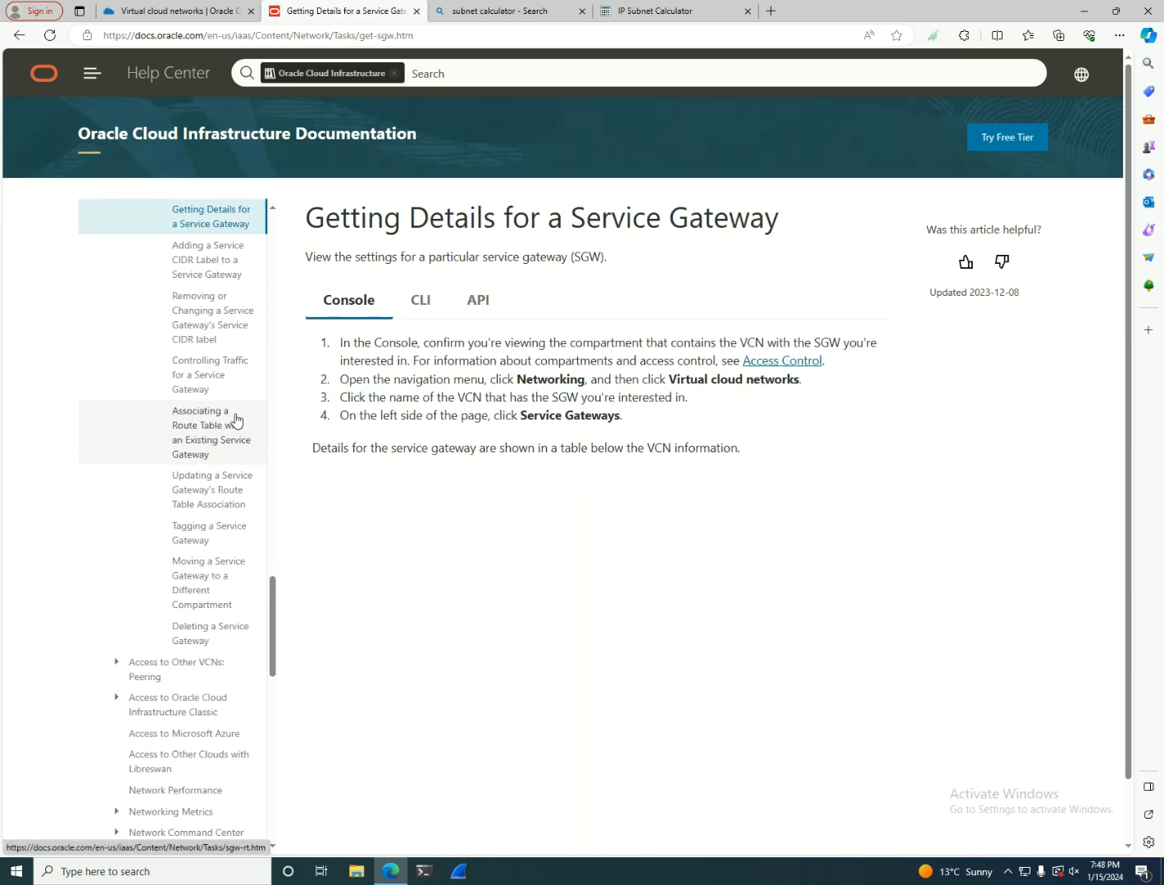
pyautogui.click(212, 391)
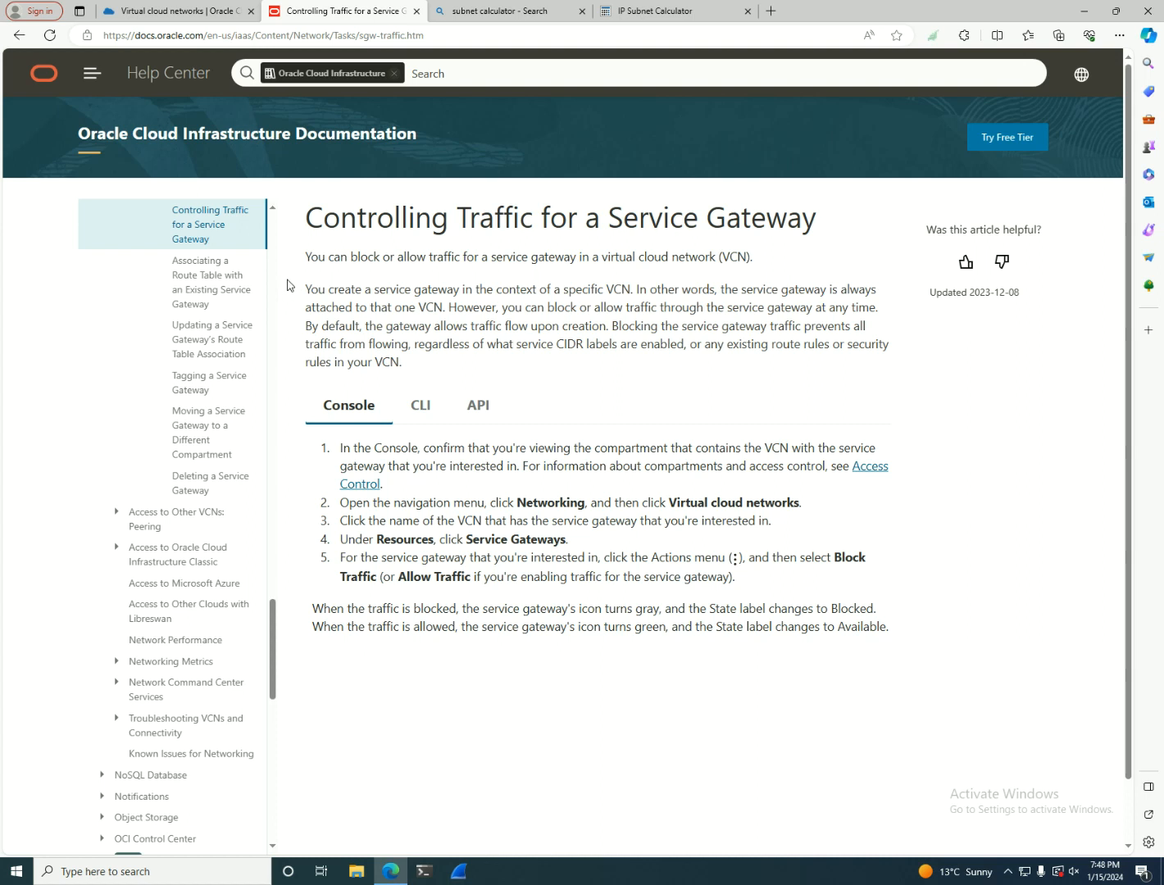
# Step: Return to the Oracle Cloud console, create the prepared SGWDemo2 service gateway, and close the creation form
pyautogui.click(163, 13)
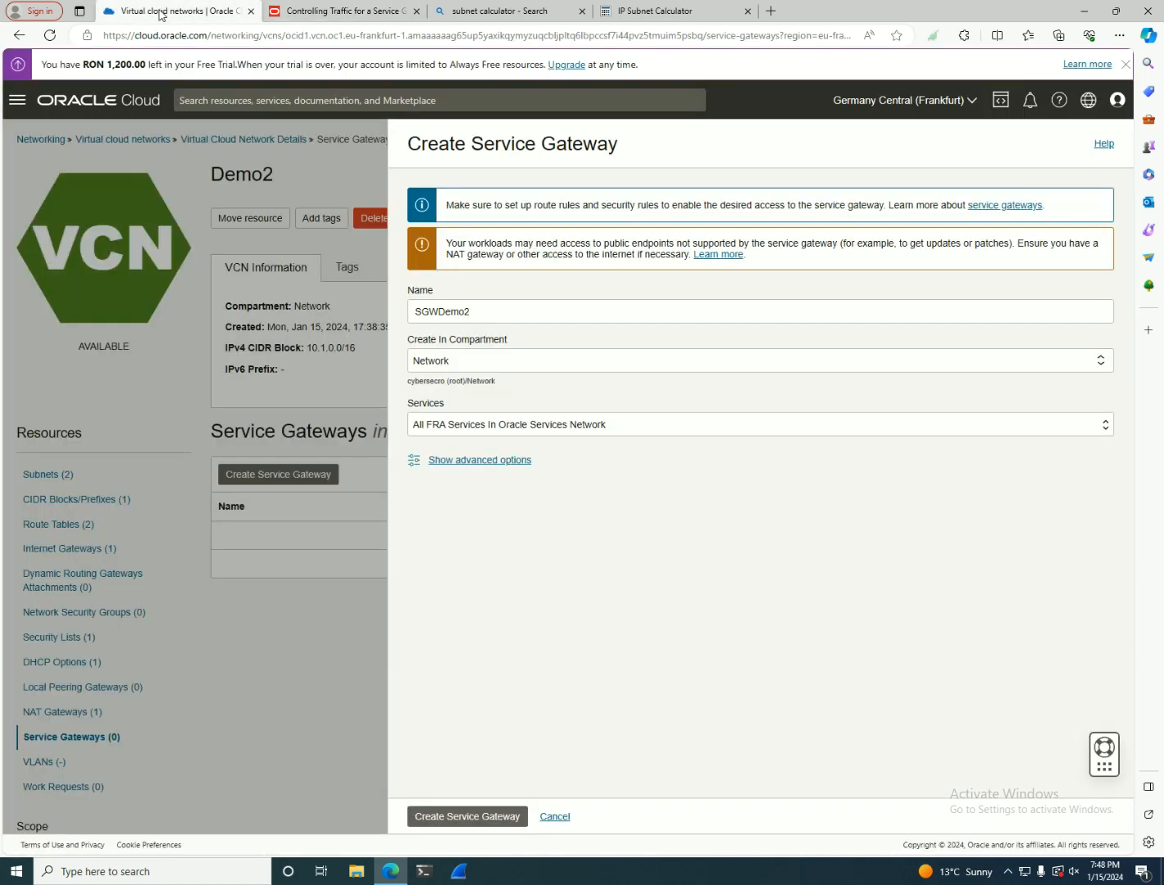
pyautogui.click(469, 813)
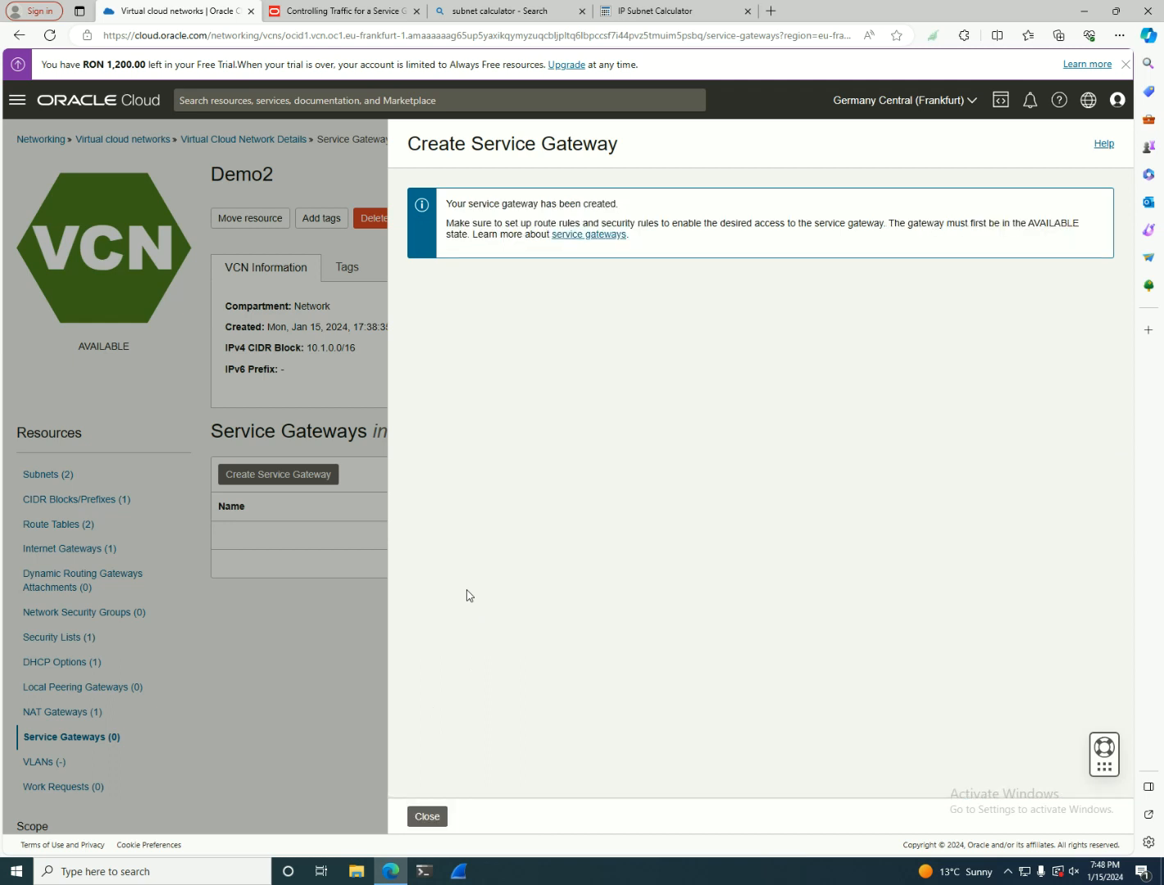
pyautogui.click(429, 815)
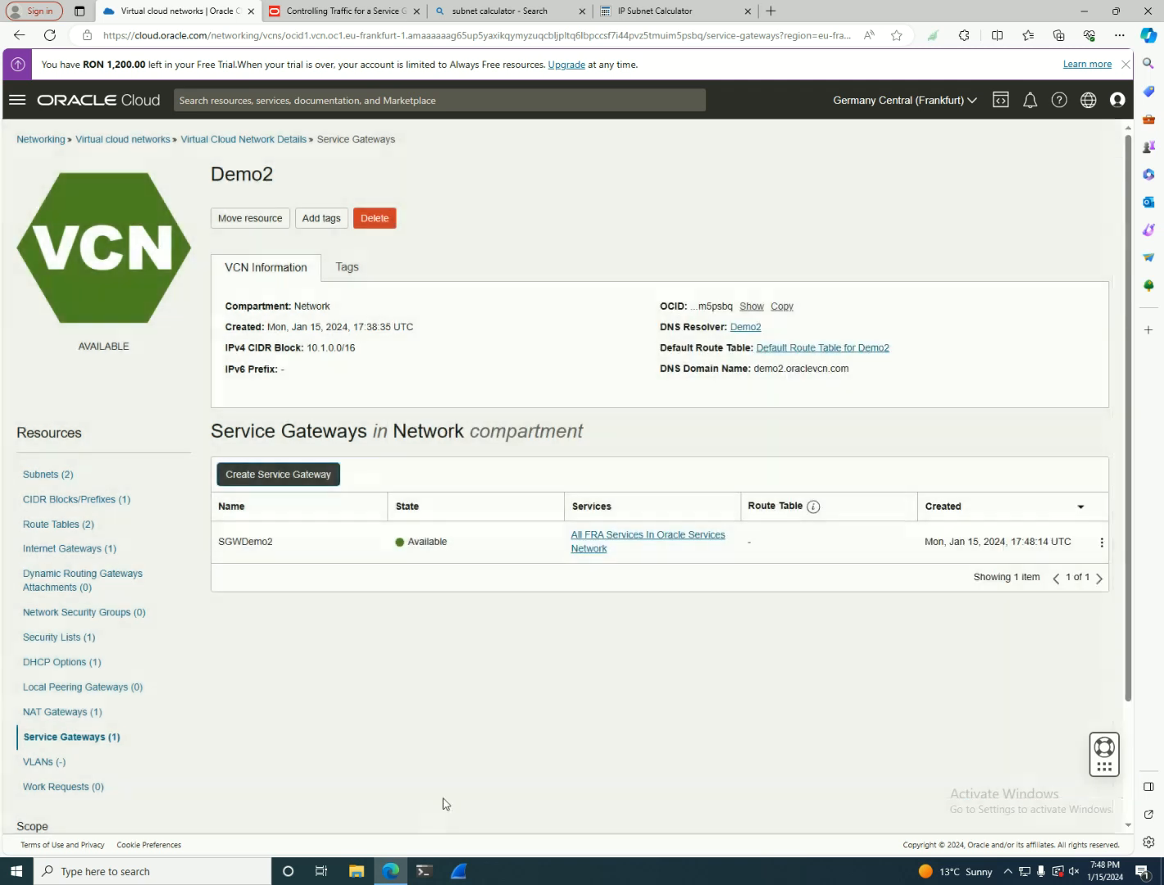
# Step: Add a Service Gateway rule to the PrivateRT route table with destination All FRA Services In Oracle Services Network and target SGWDemo2
pyautogui.click(67, 526)
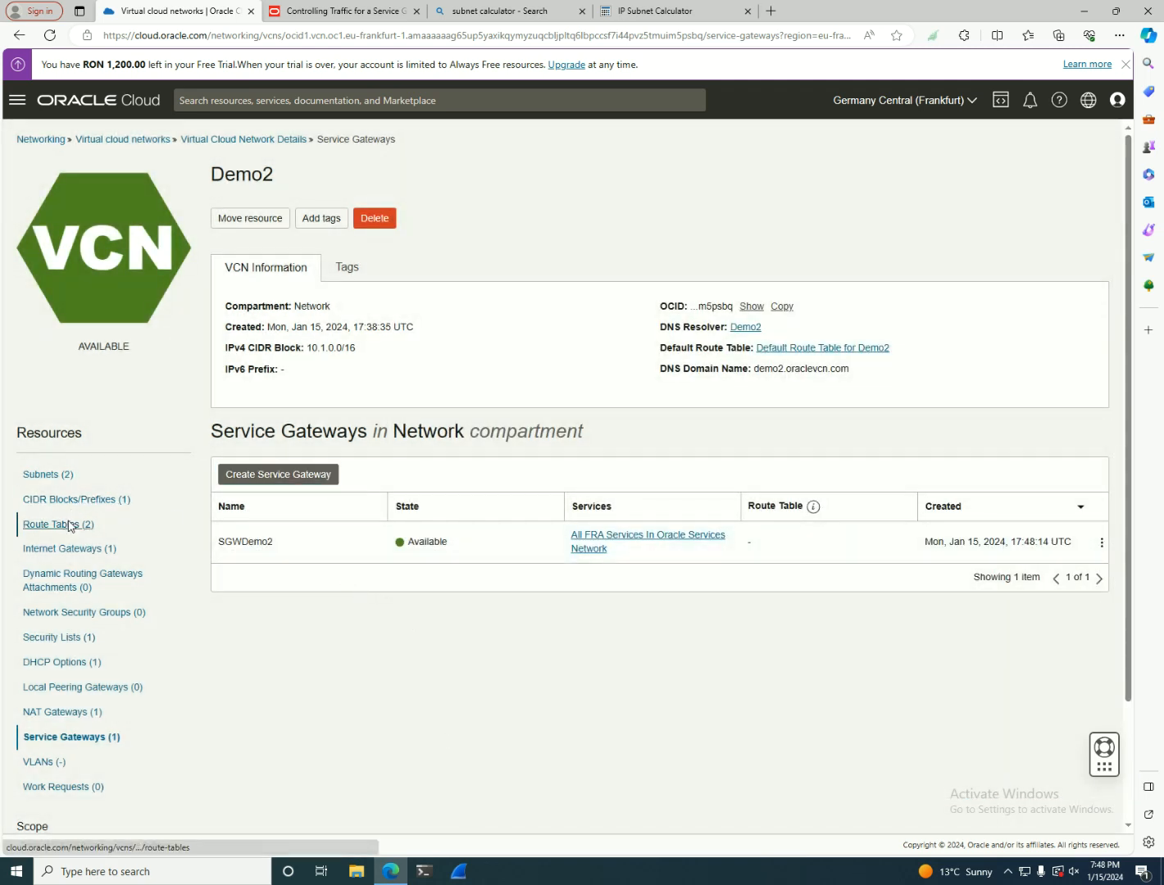
pyautogui.click(252, 536)
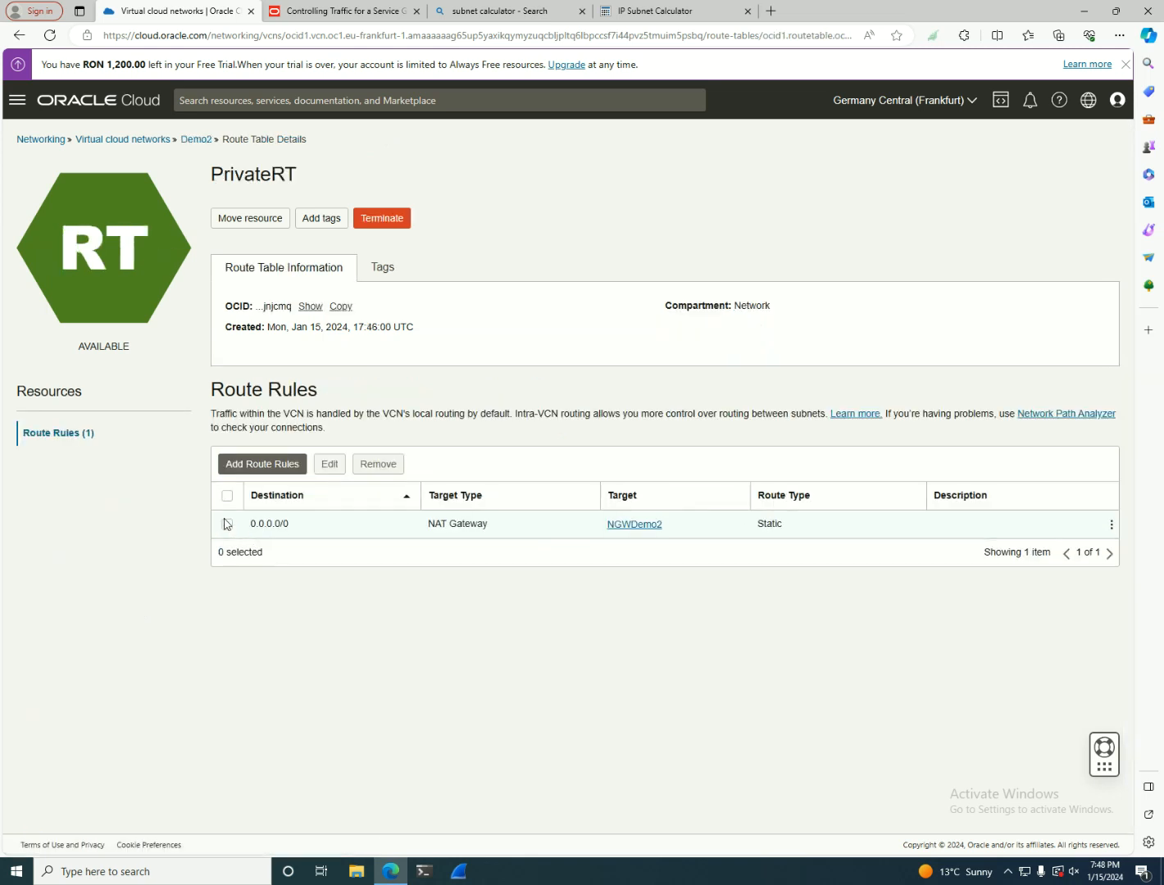
pyautogui.click(261, 464)
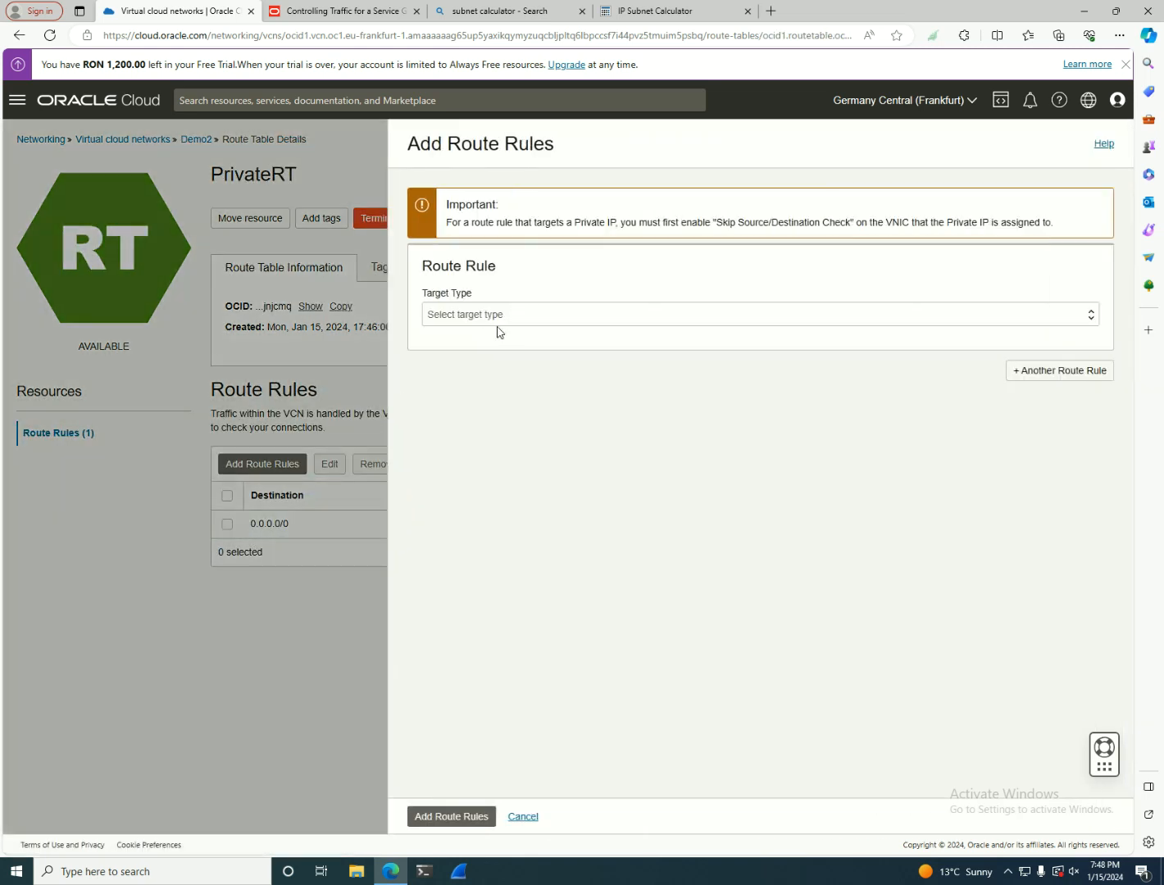
pyautogui.click(483, 317)
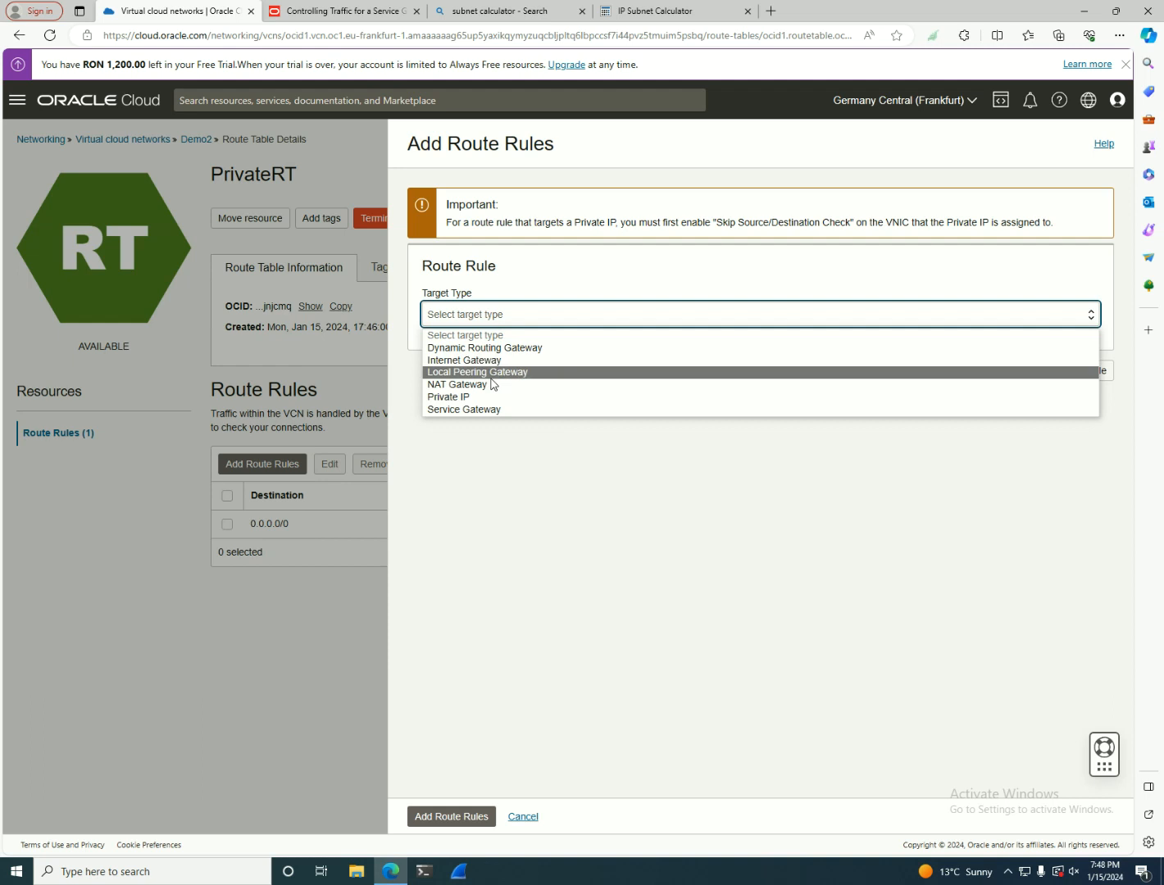
pyautogui.click(463, 409)
pyautogui.click(460, 365)
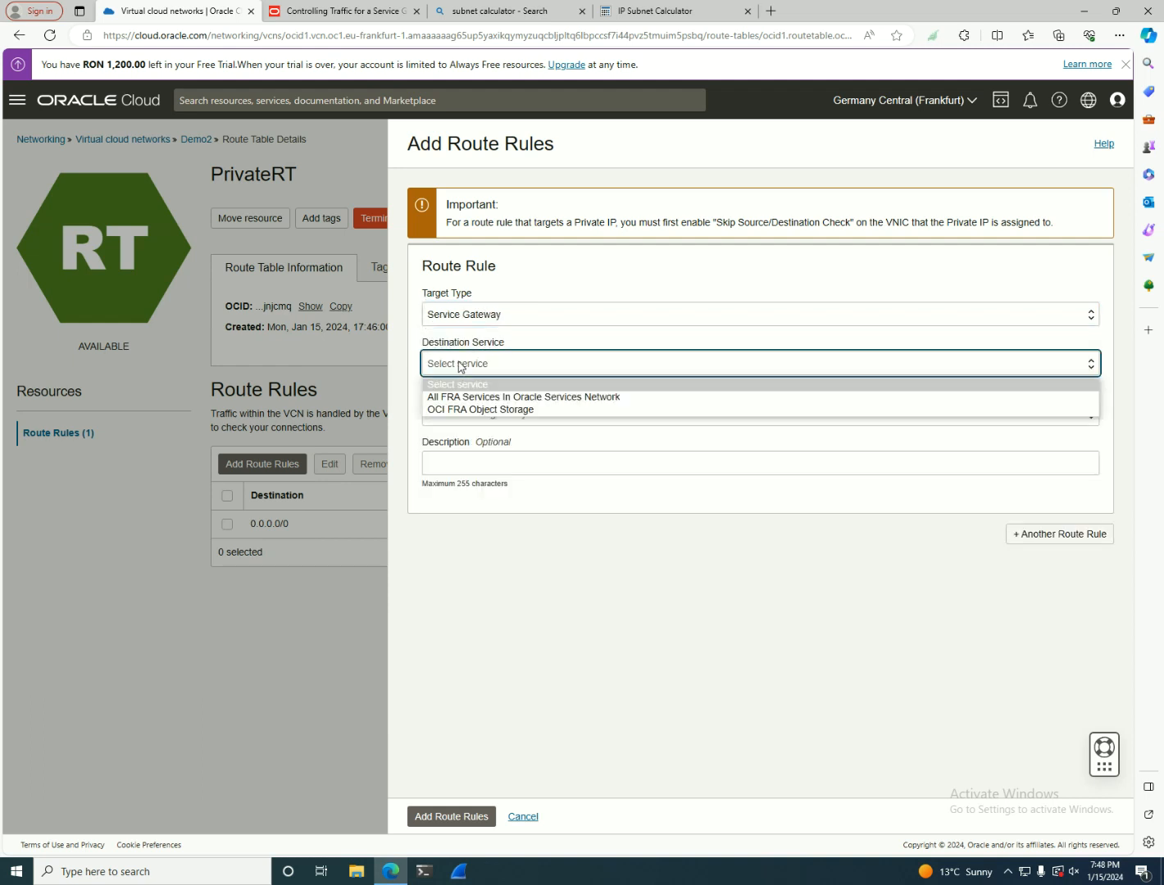
pyautogui.click(443, 398)
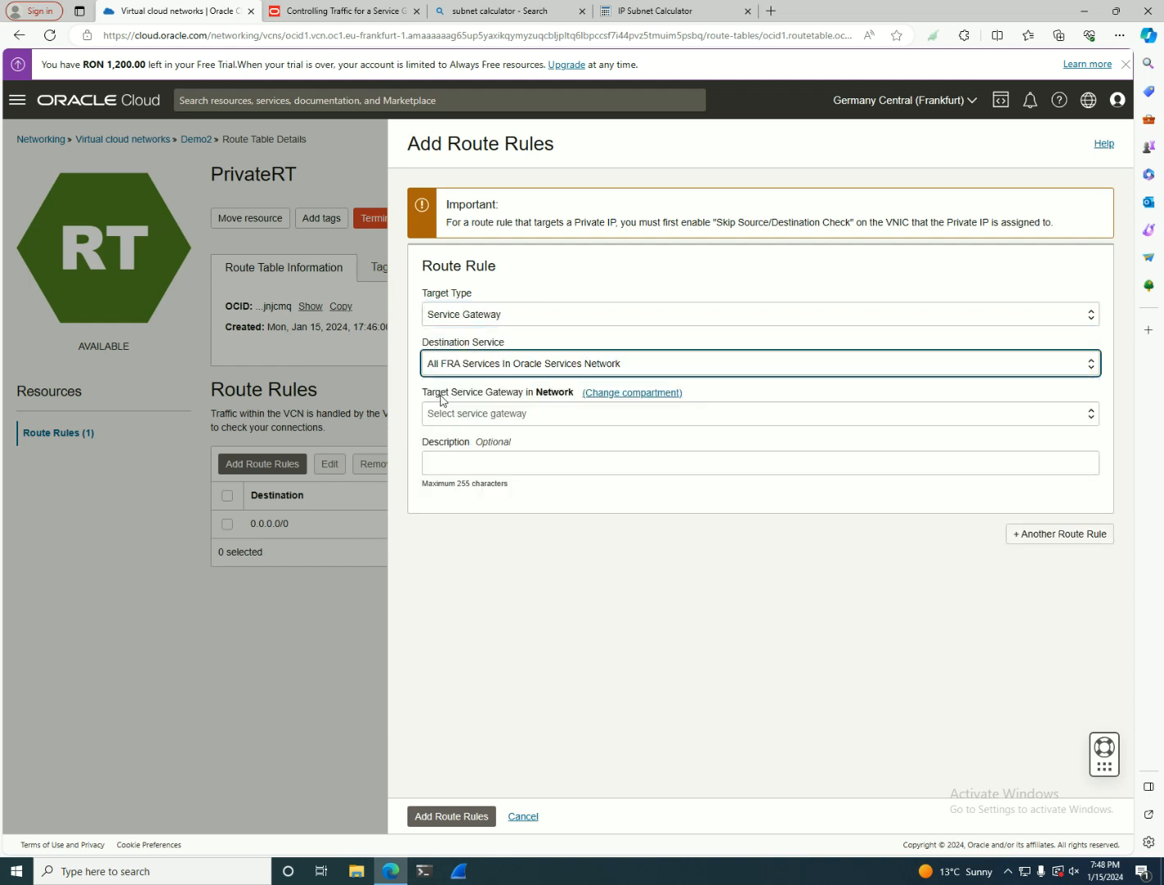
pyautogui.click(435, 415)
pyautogui.click(445, 447)
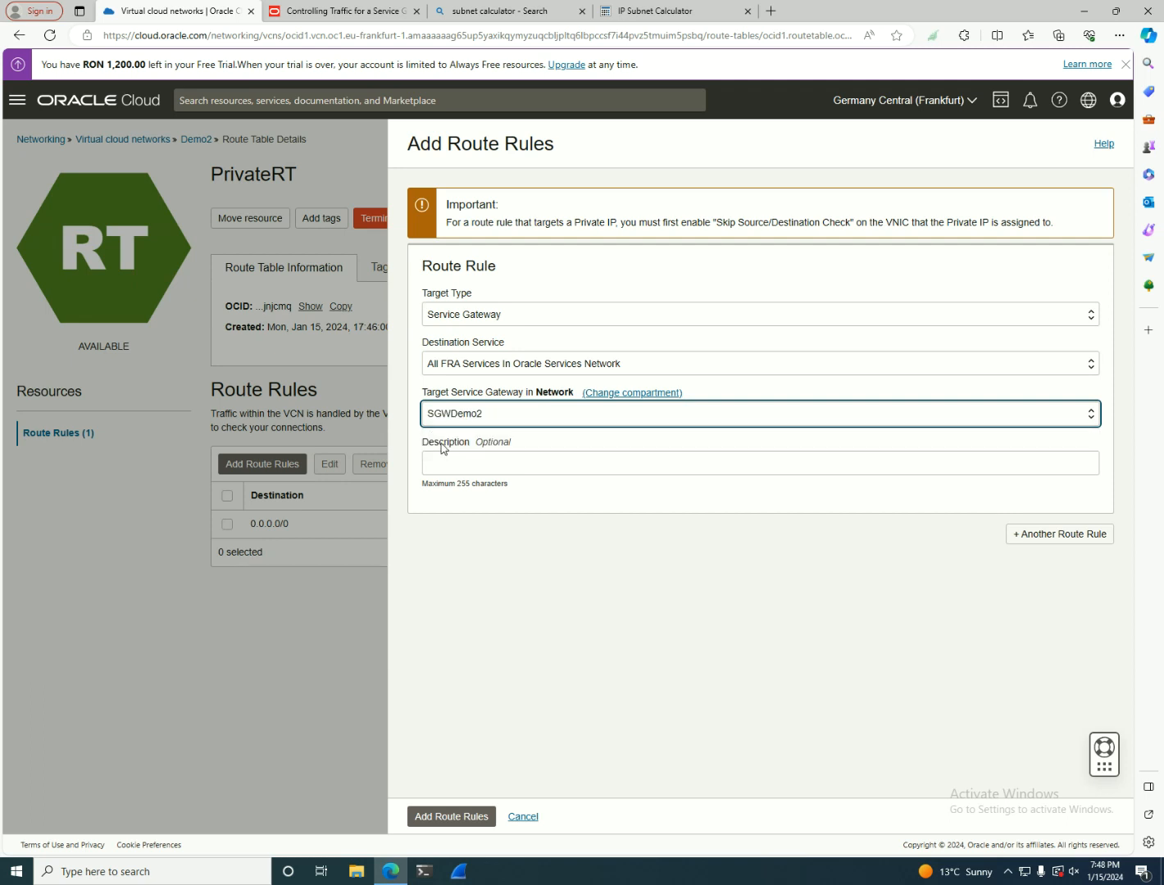
pyautogui.click(470, 816)
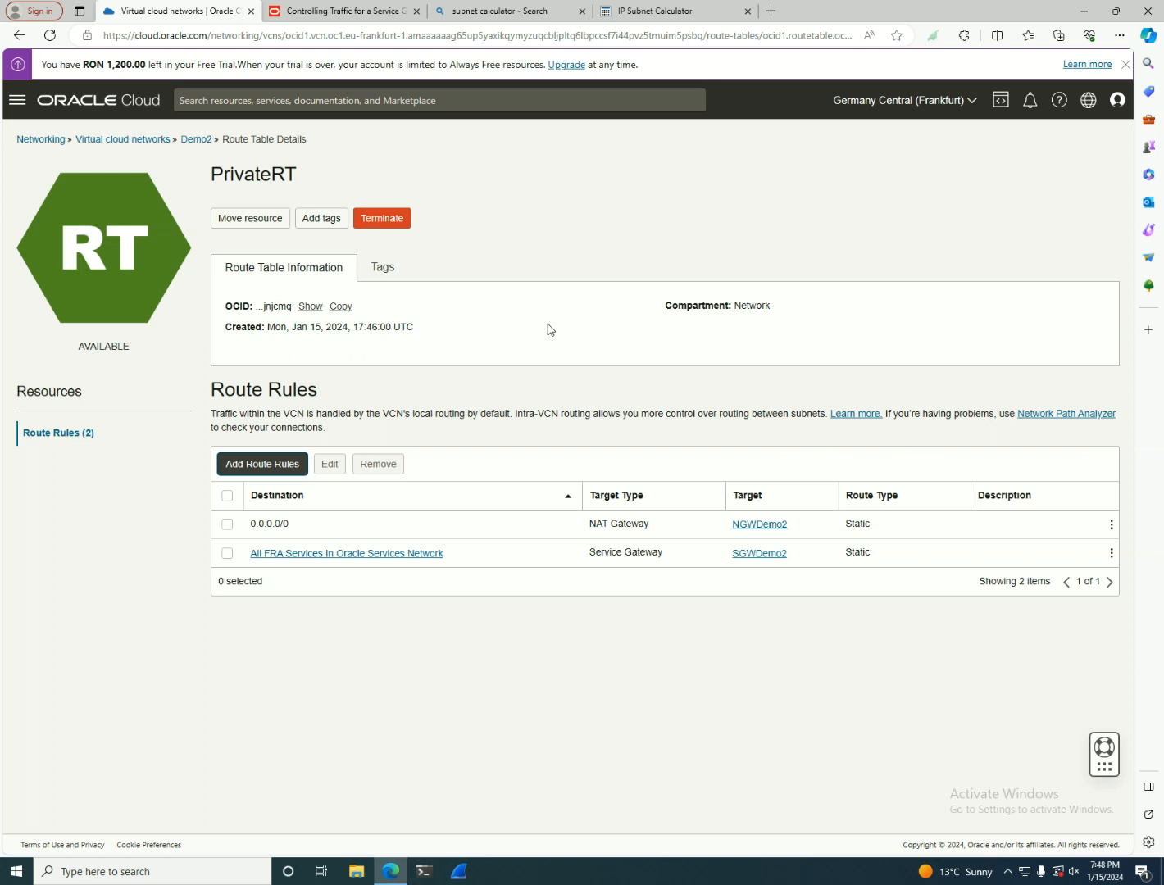
# Step: Go back to the list of virtual cloud networks and open the details of Demo2
pyautogui.click(160, 141)
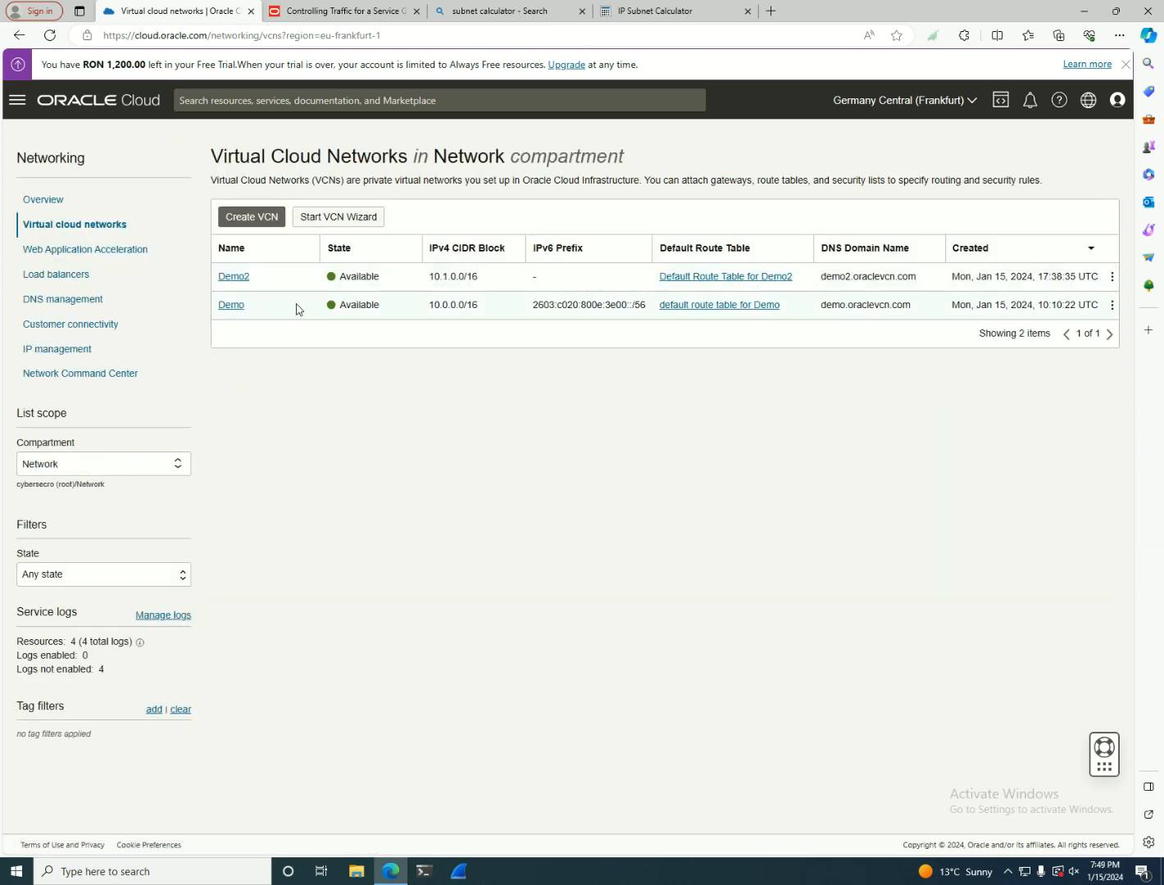
pyautogui.click(240, 282)
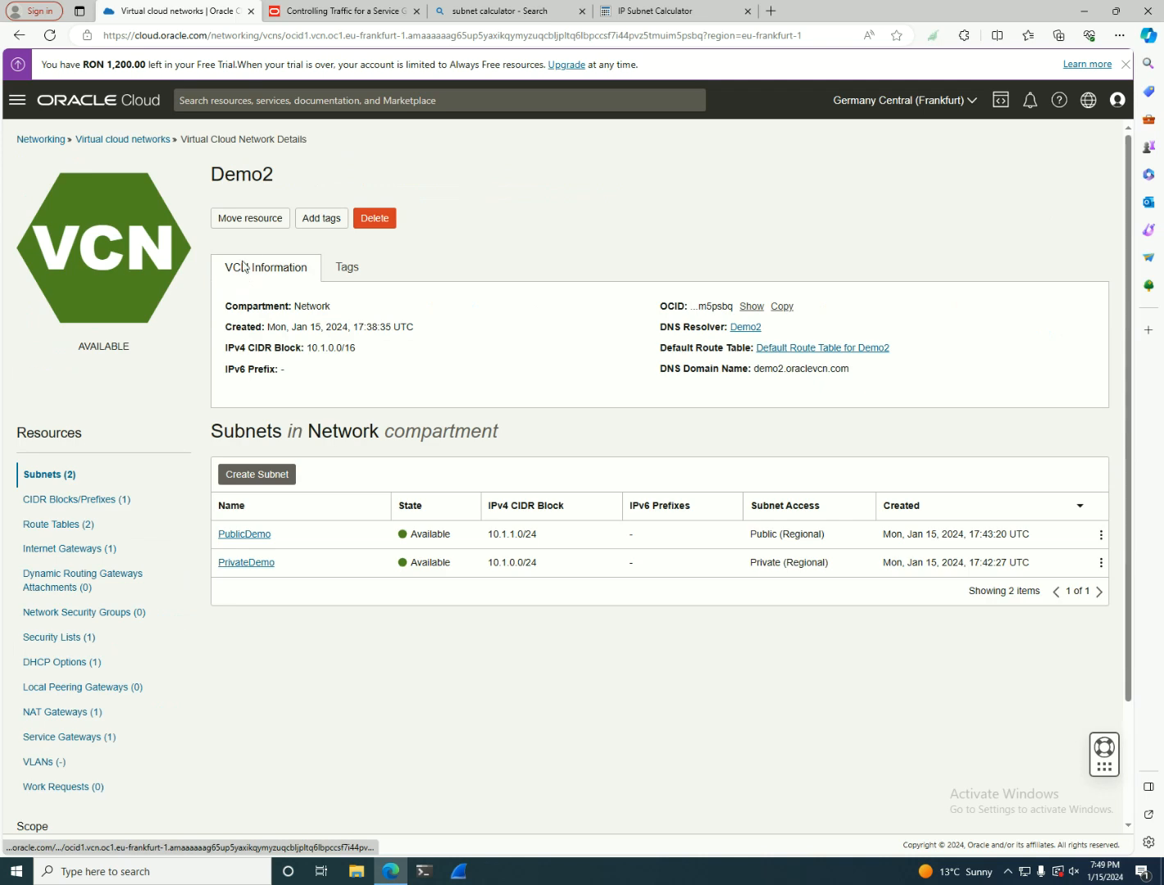